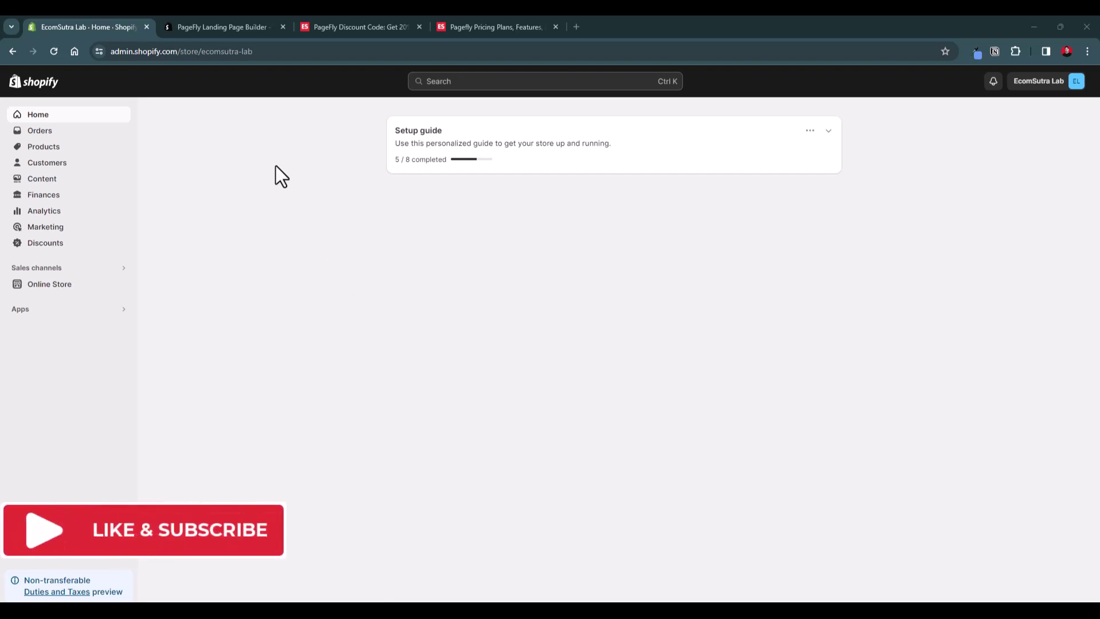
Review the PageFly Landing Page Builder listing in the Shopify App Store, including its rating, reviews and feature description
left_click(224, 26)
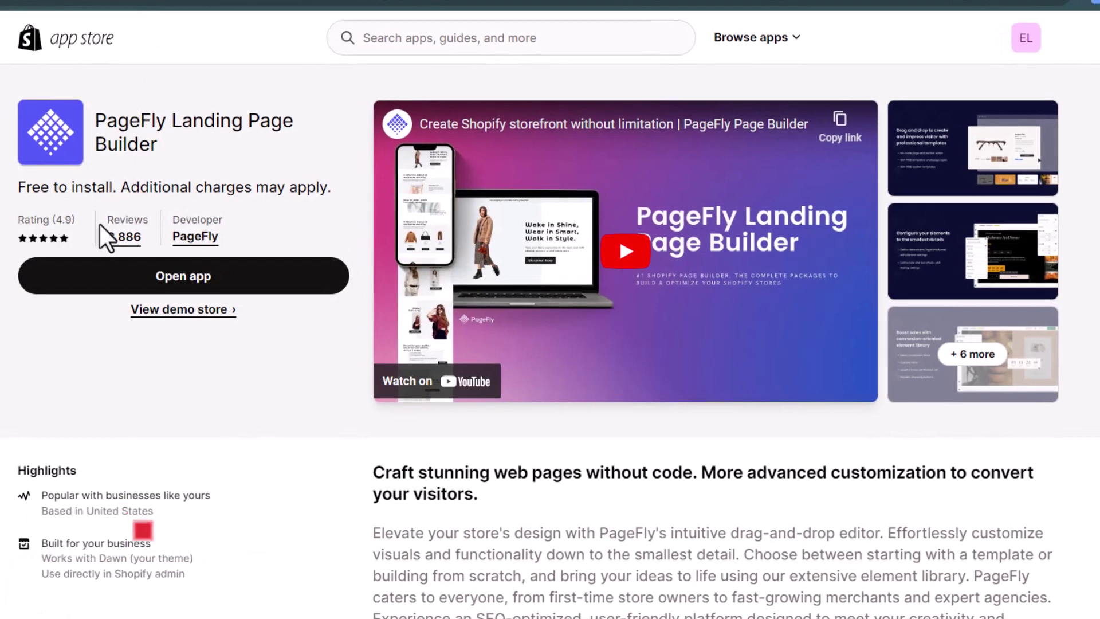
left_click_drag(101, 229, 154, 244)
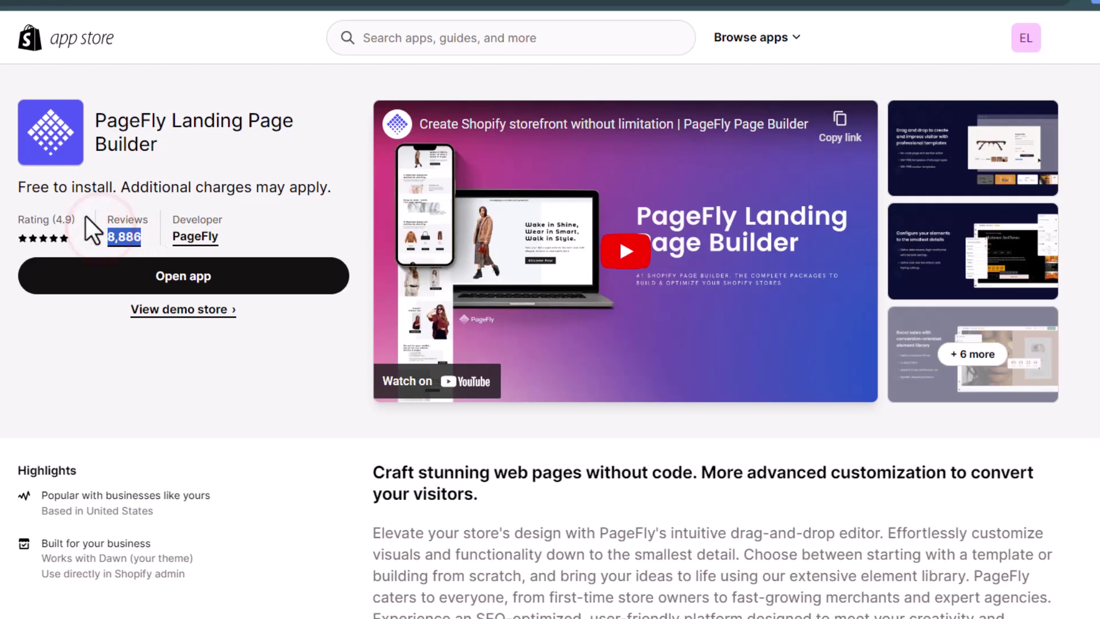
left_click_drag(56, 218, 72, 219)
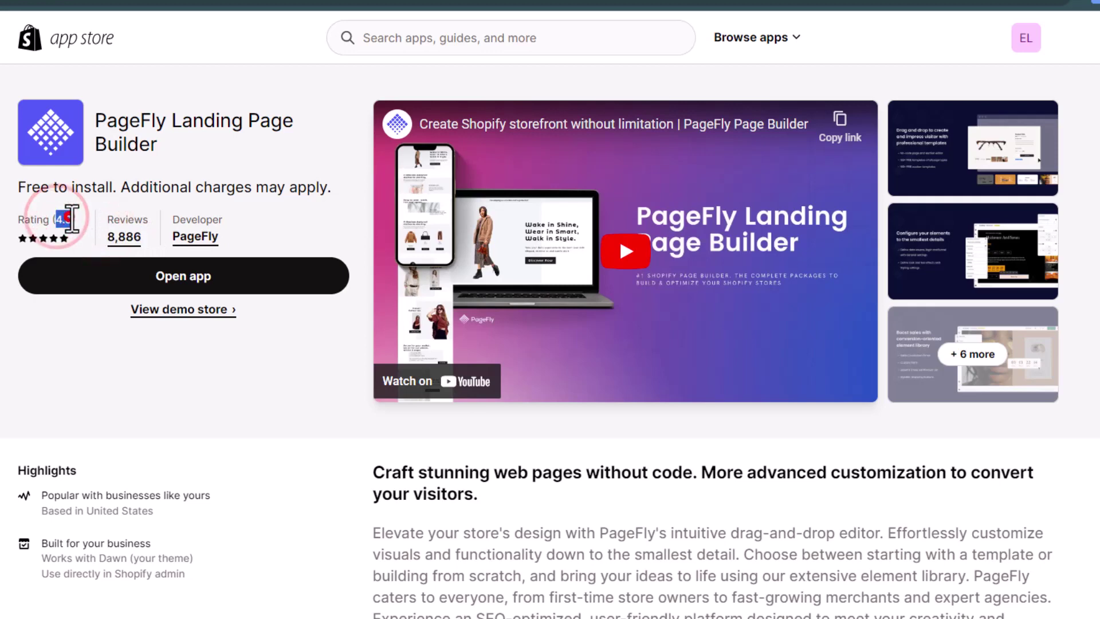
scroll(635, 532, "down", 4)
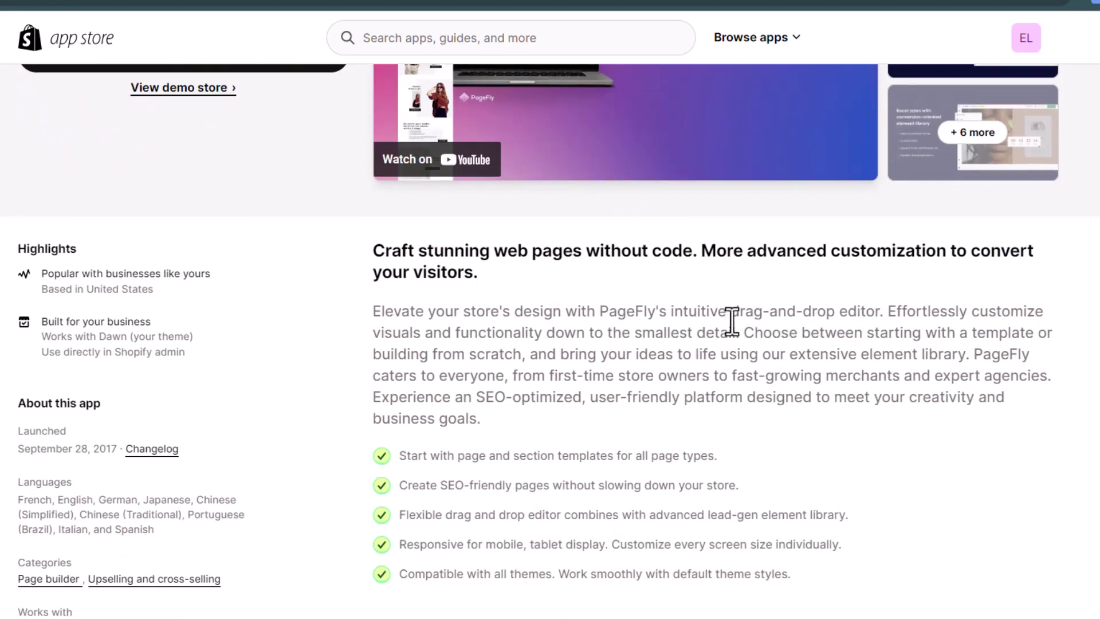
left_click_drag(731, 314, 879, 297)
left_click(878, 297)
scroll(670, 466, "down", 10)
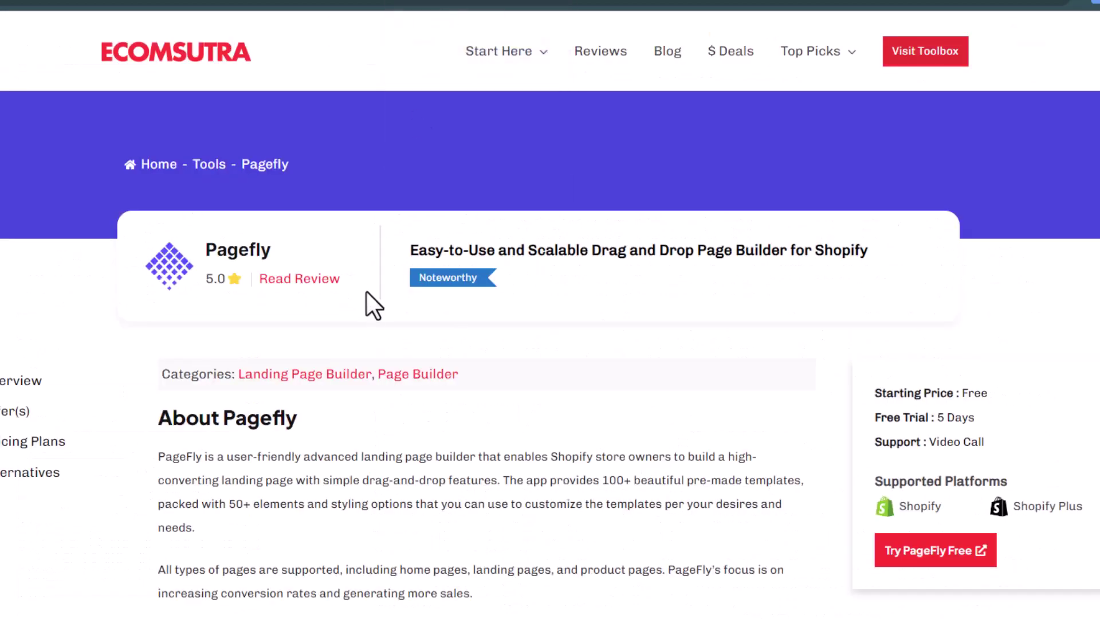
Examine the Pagefly pricing plans on the EcomSutra tool page, comparing what each plan includes
scroll(368, 302, "down", 15)
scroll(368, 297, "down", 7)
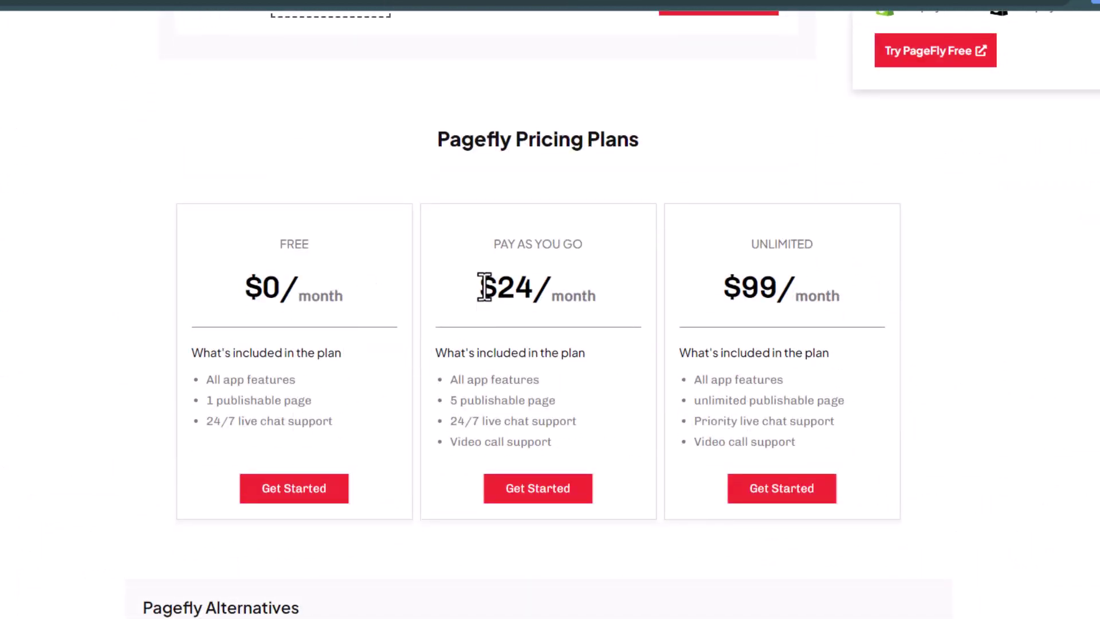
double_click(482, 398)
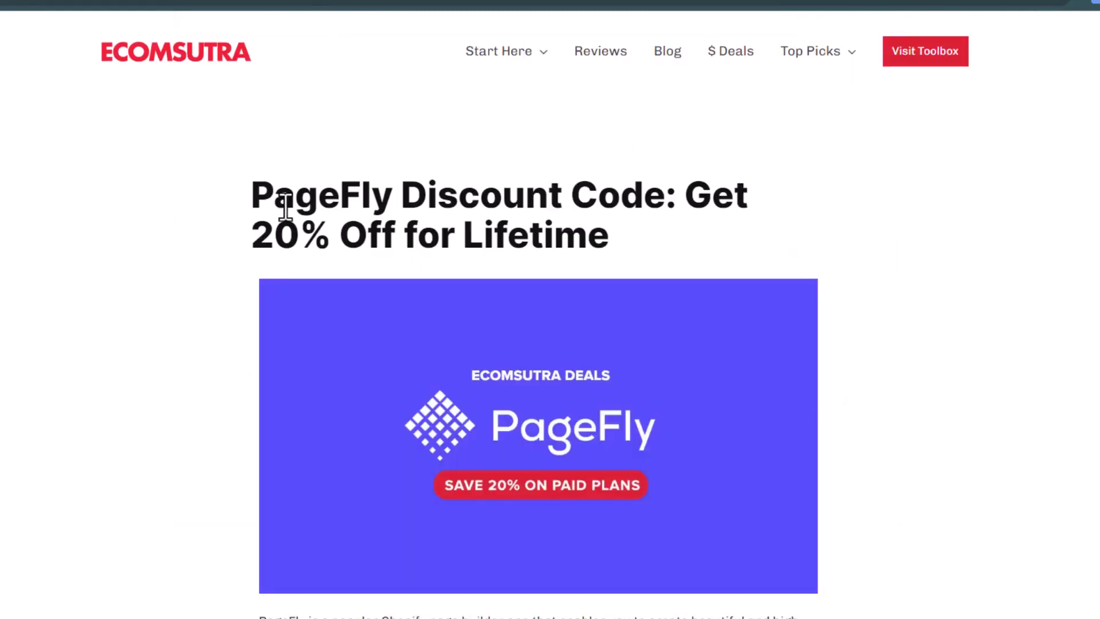
Read the EcomSutra article on the PageFly lifetime discount, including how to claim the offer
left_click(251, 240)
left_click_drag(522, 247, 608, 250)
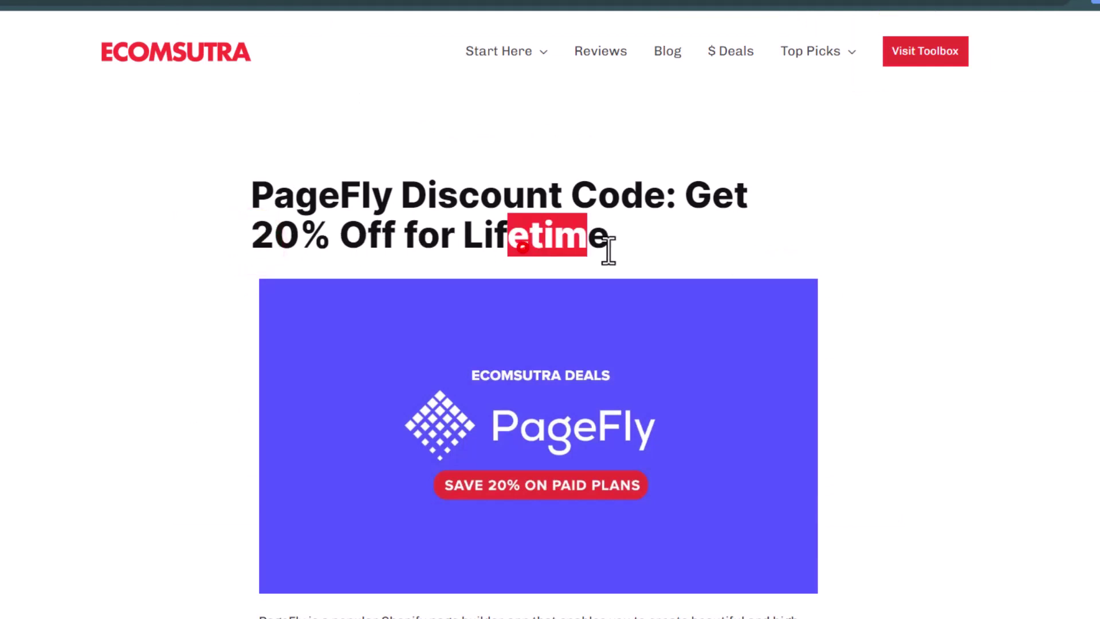
left_click(666, 243)
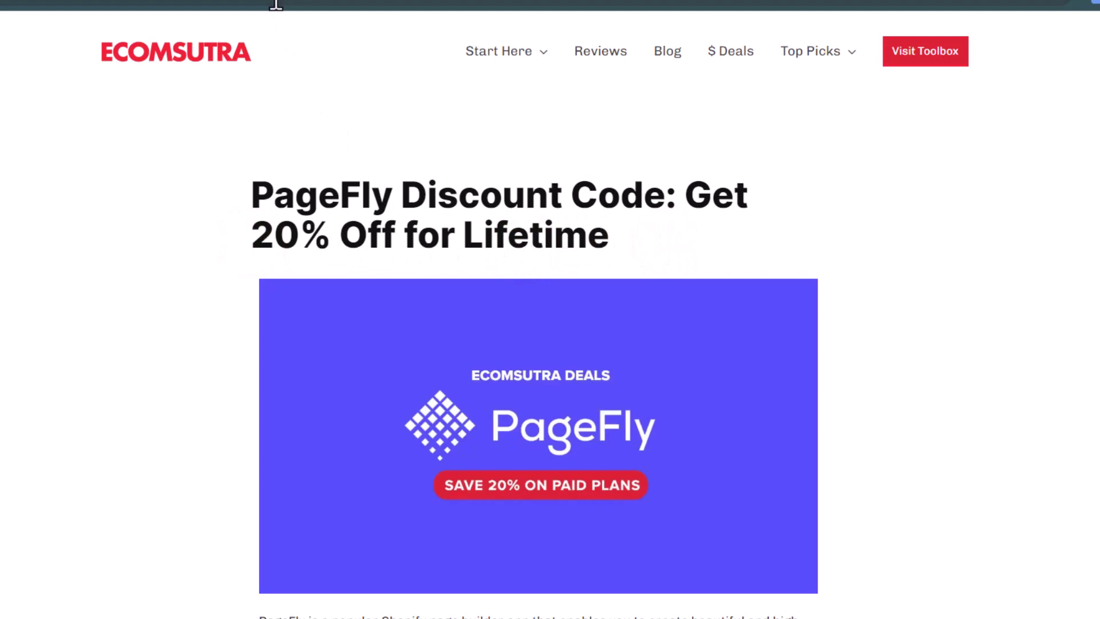
scroll(381, 247, "down", 15)
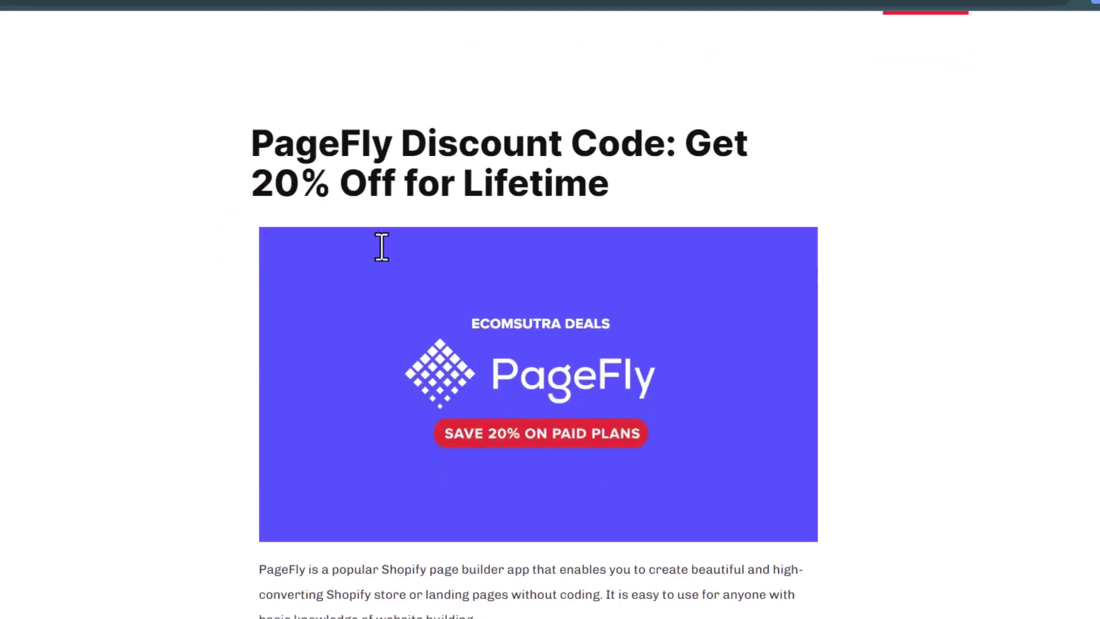
scroll(378, 246, "down", 4)
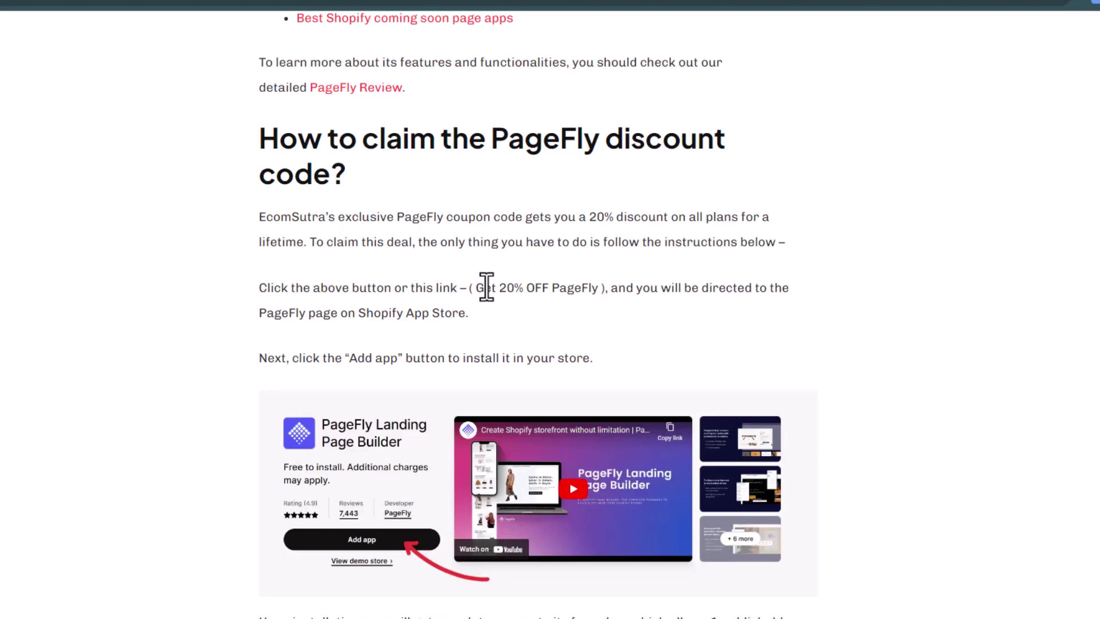
scroll(487, 287, "up", 10)
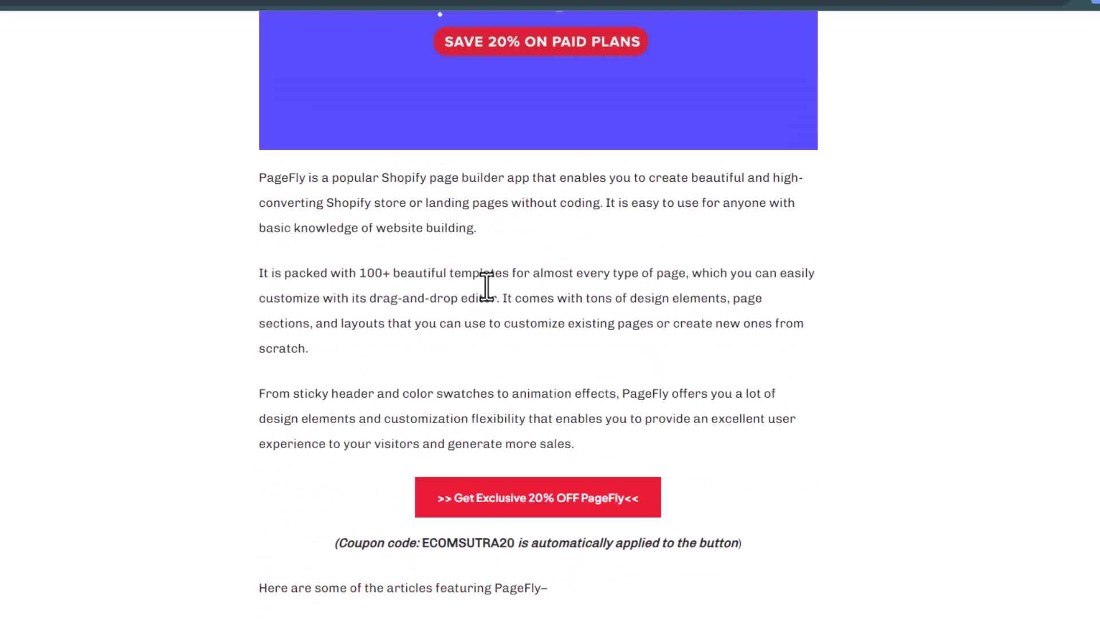
scroll(287, 236, "up", 8)
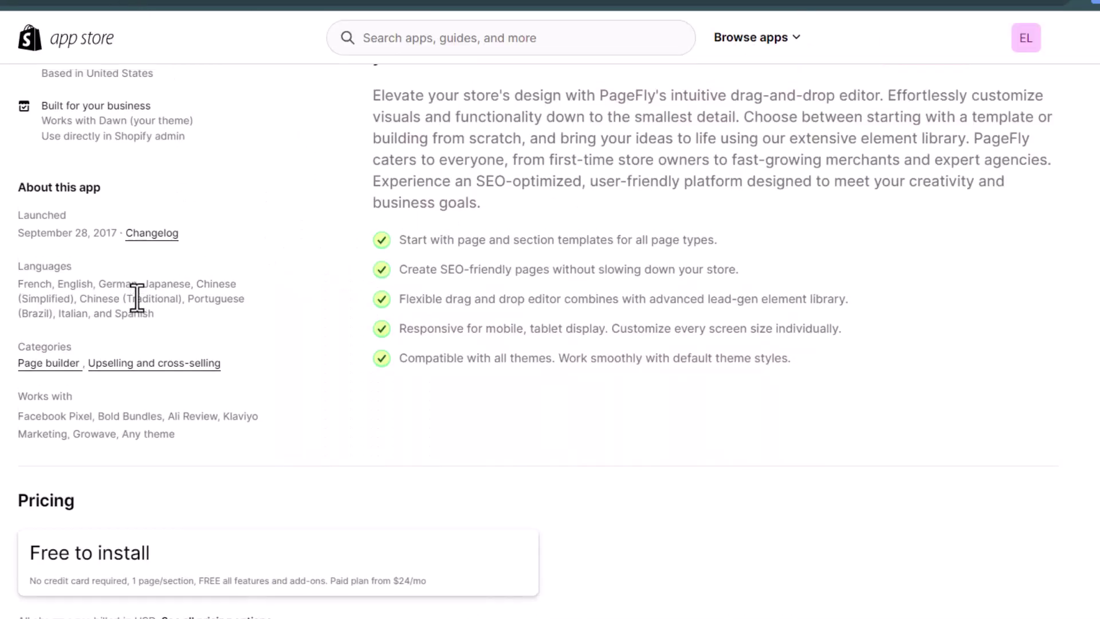
Return to the Shopify admin and open PageFly Page Builder from the store's installed apps
scroll(135, 294, "up", 6)
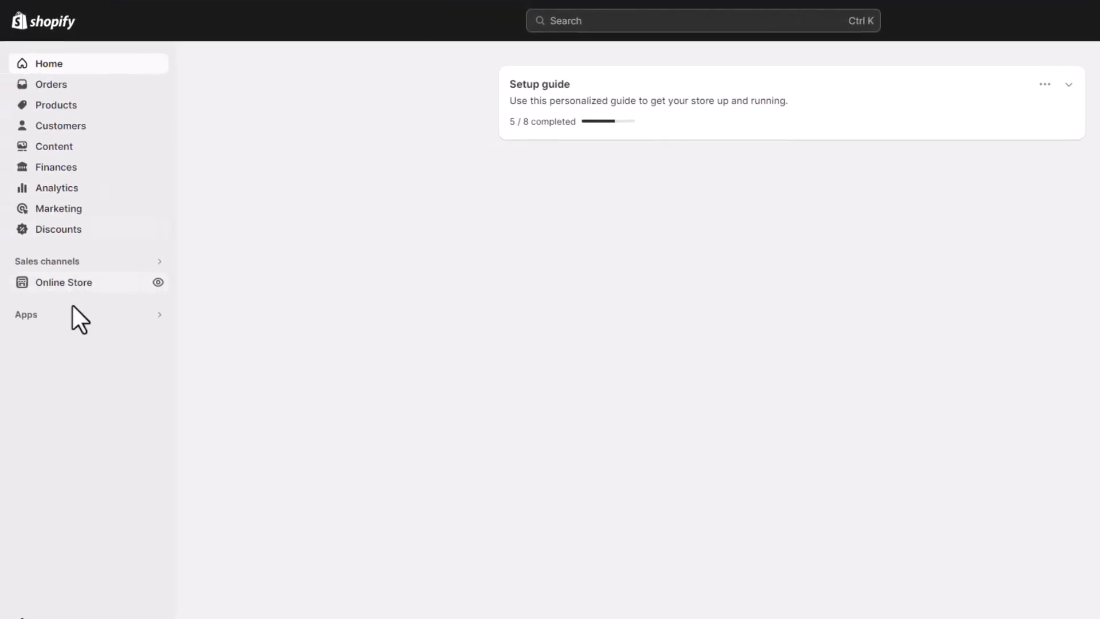
left_click(73, 312)
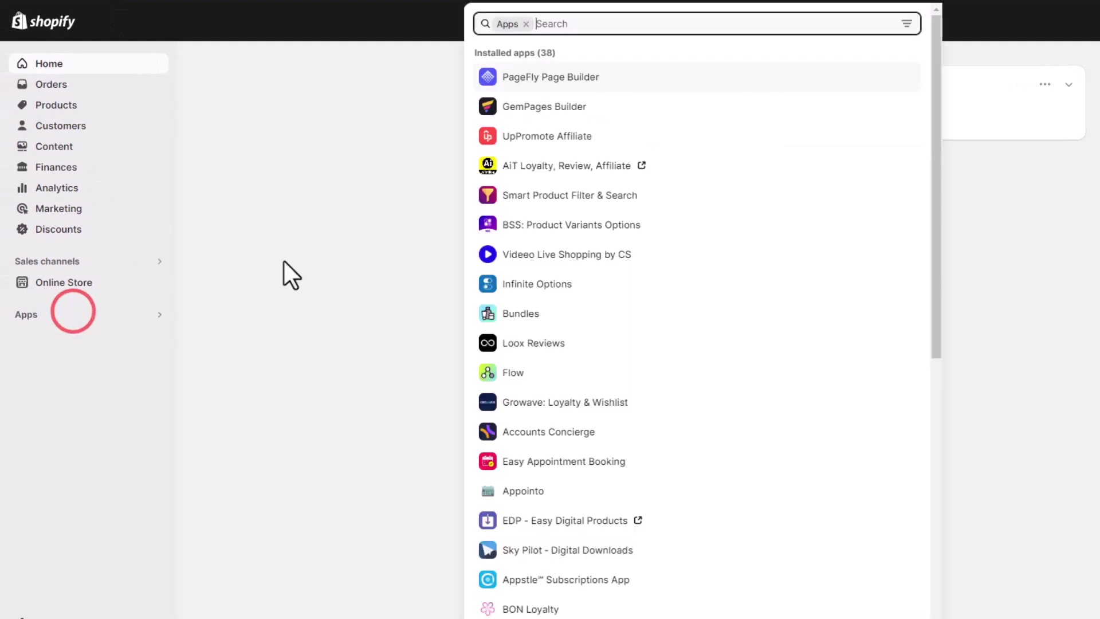
left_click(582, 78)
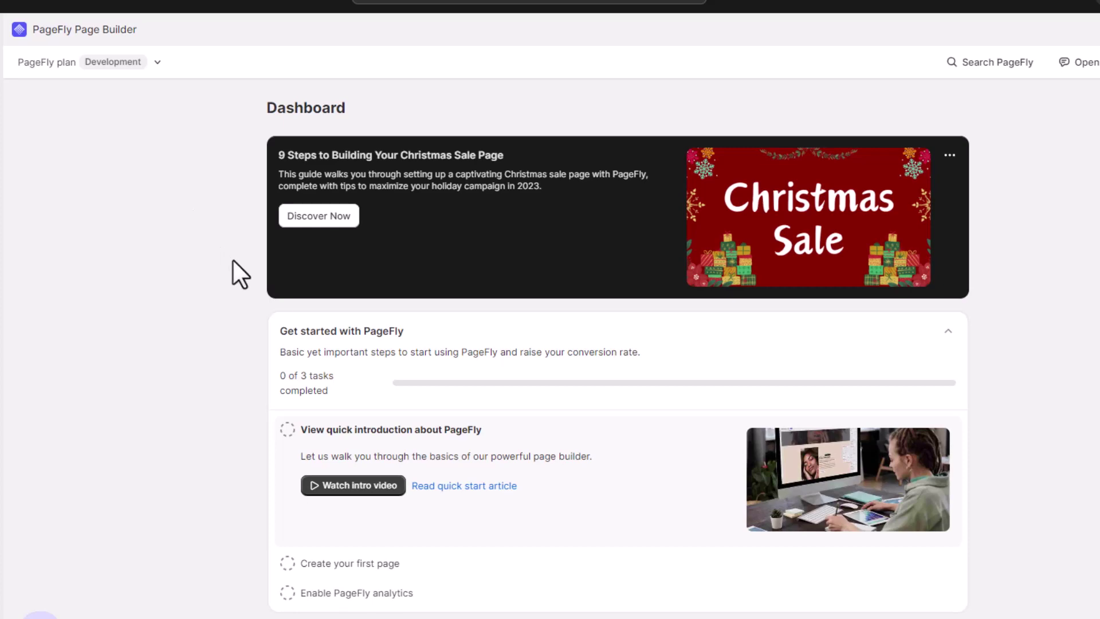
Look through the PageFly dashboard's recent pages, optimization articles, partner discounts and integrated apps
scroll(319, 344, "down", 7)
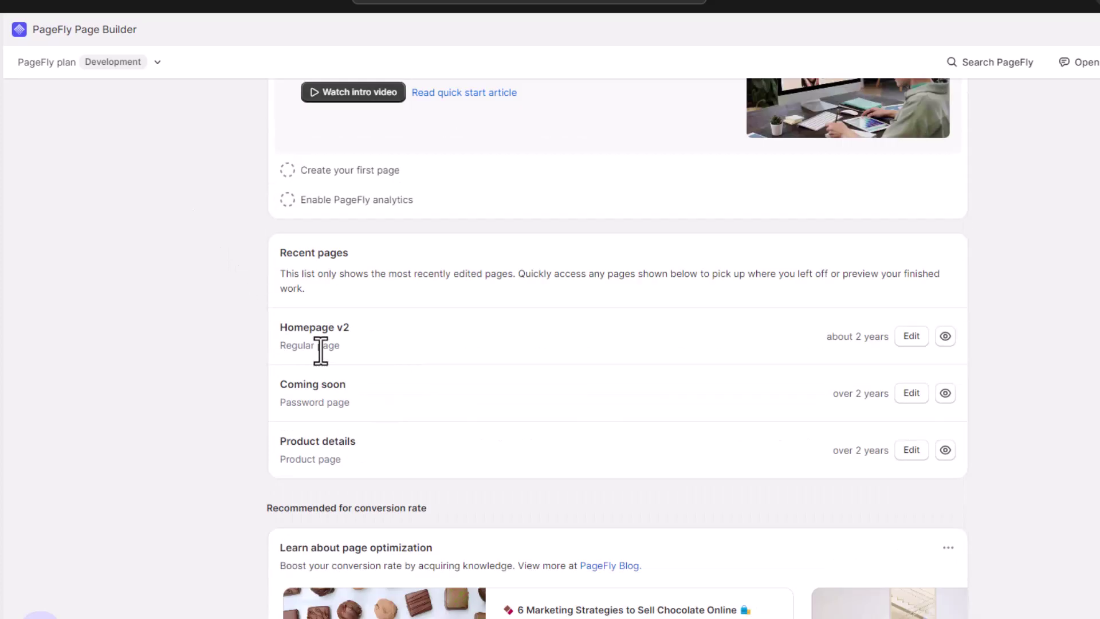
scroll(434, 266, "down", 1)
scroll(370, 368, "down", 4)
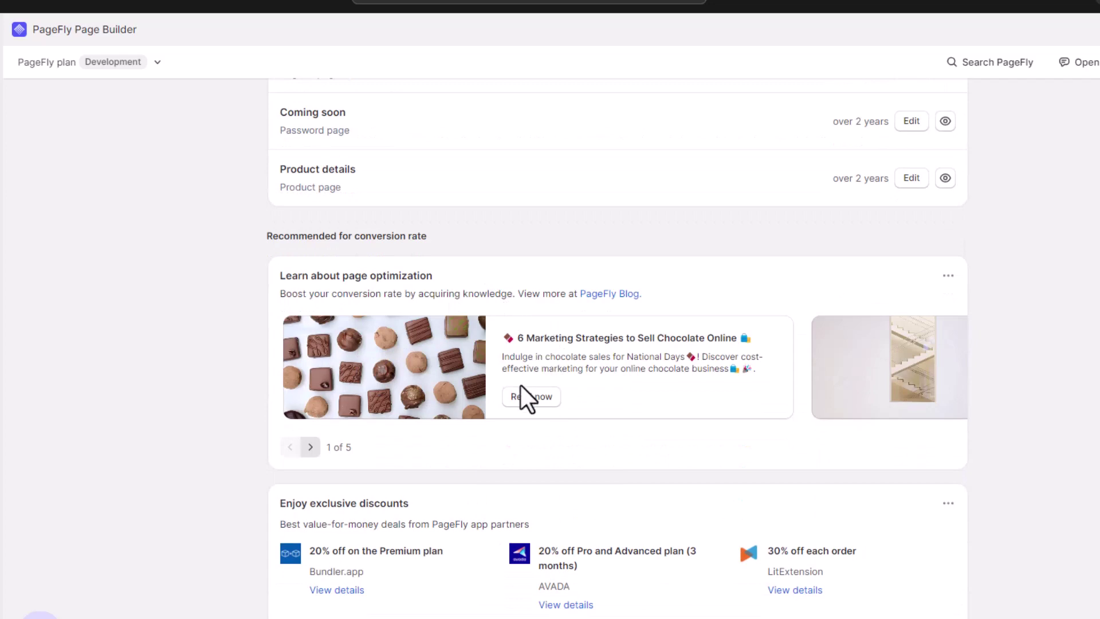
scroll(520, 385, "down", 4)
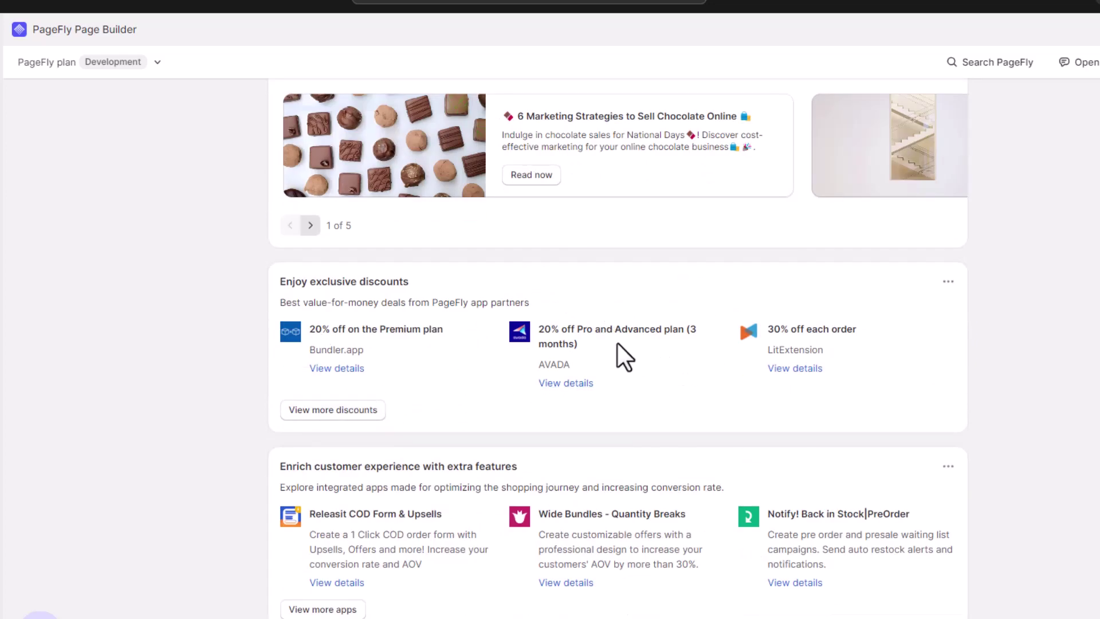
scroll(491, 355, "up", 10)
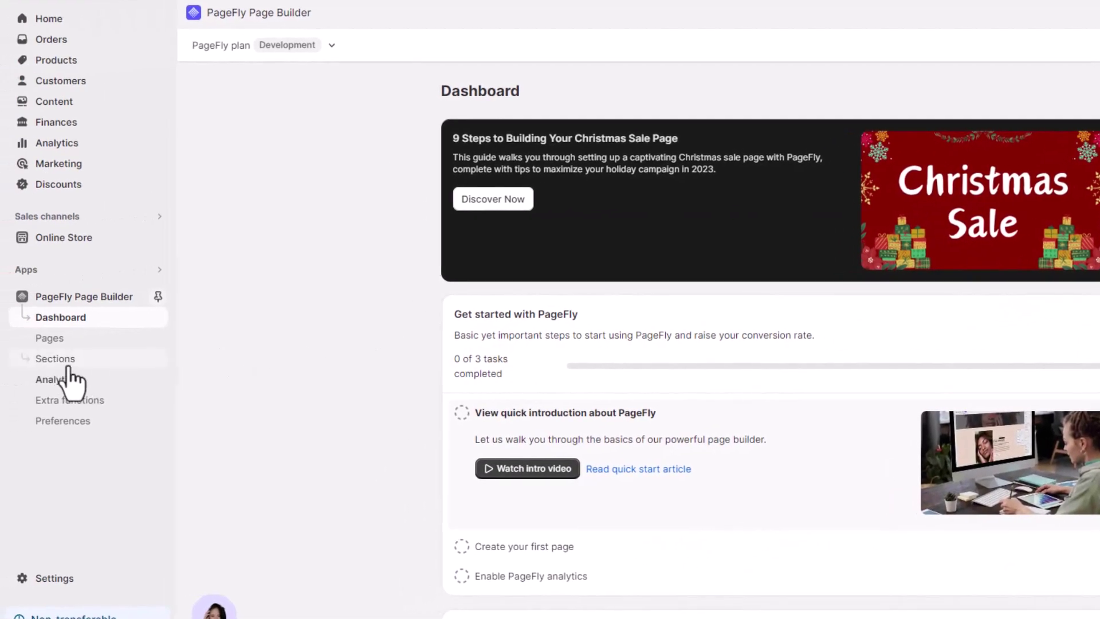
Open PageFly's page list and start creating a Regular page from a template
left_click(5, 343)
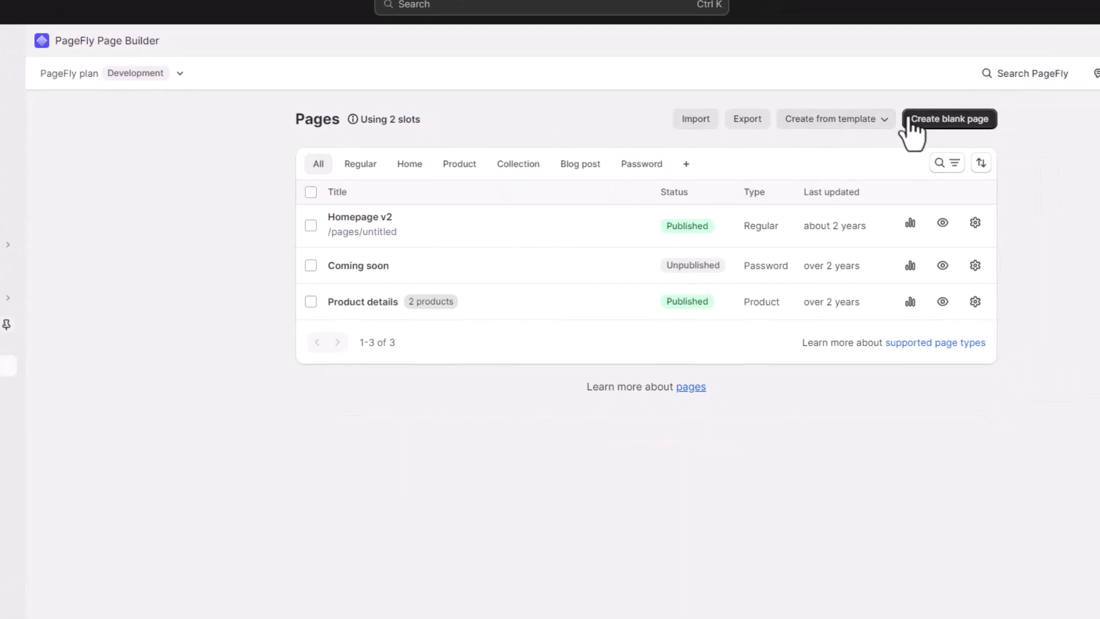
left_click(883, 124)
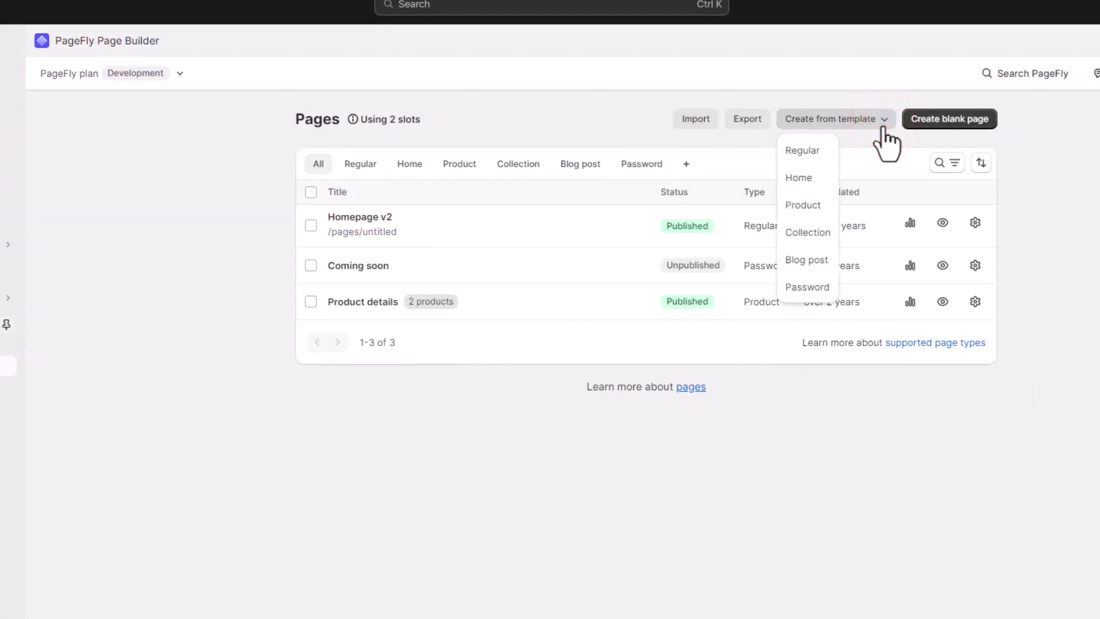
left_click(818, 156)
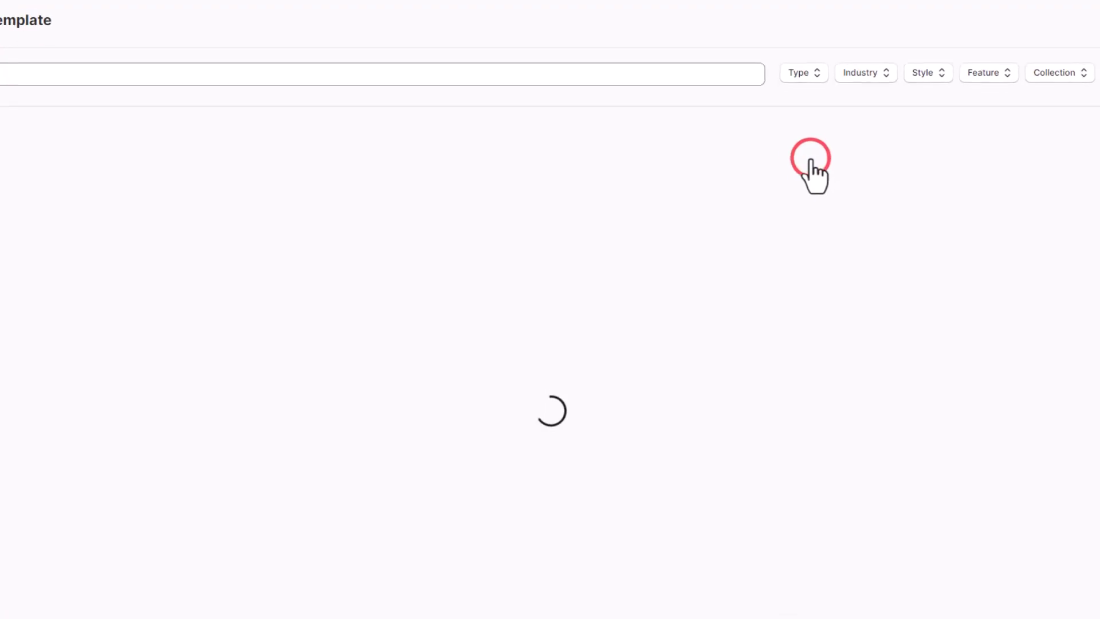
mouse_move(414, 271)
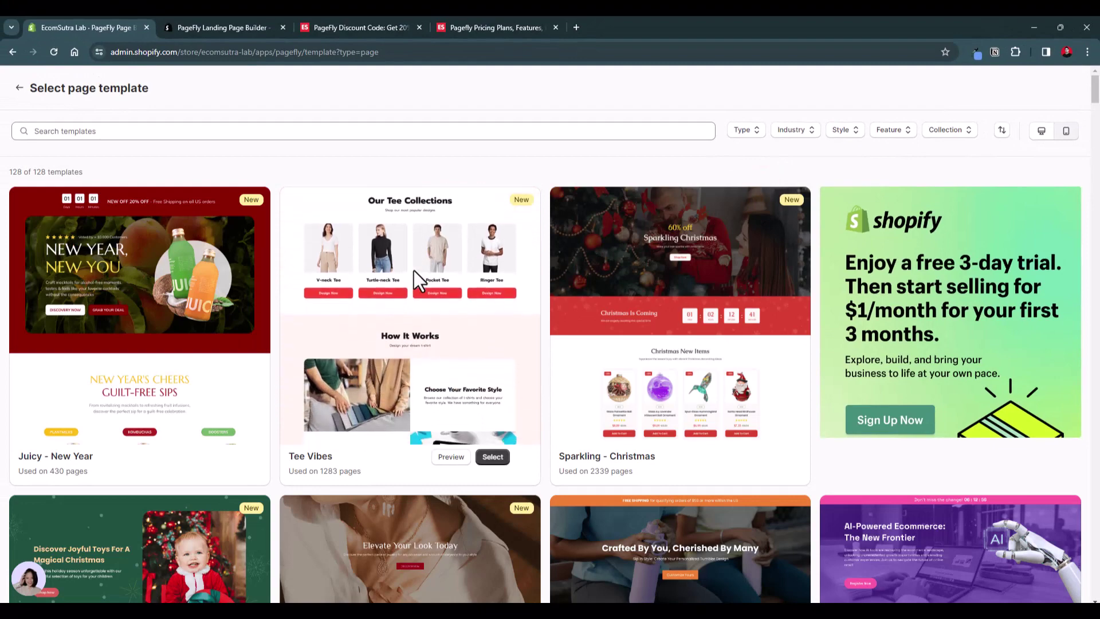
Browse the page template library to examine the available designs for different industries and occasions
scroll(413, 271, "down", 3)
scroll(413, 271, "down", 6)
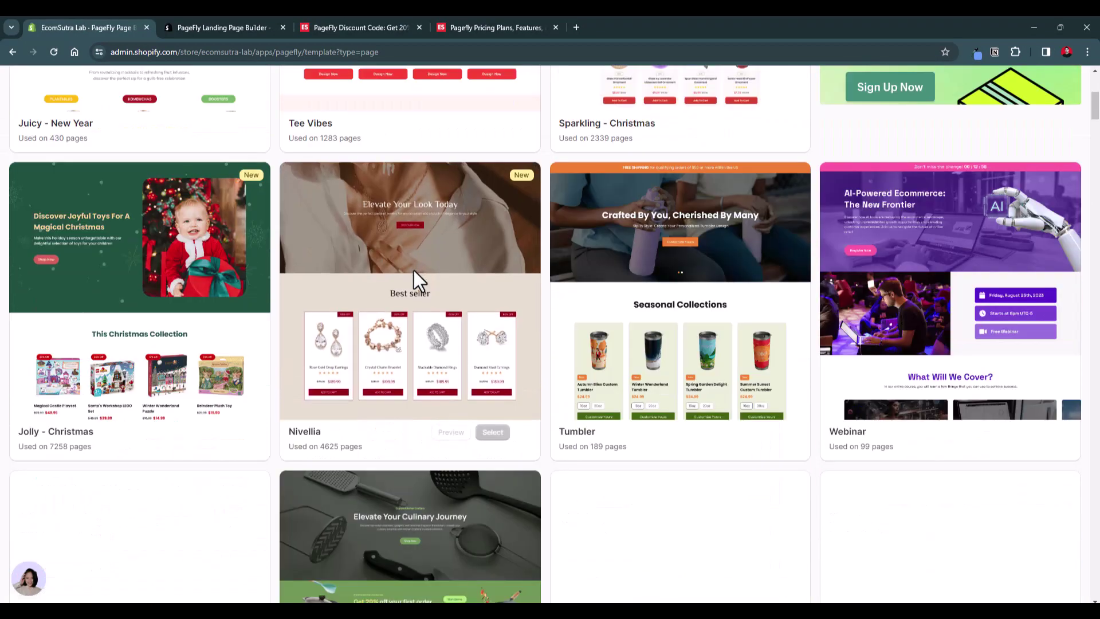
scroll(414, 271, "down", 6)
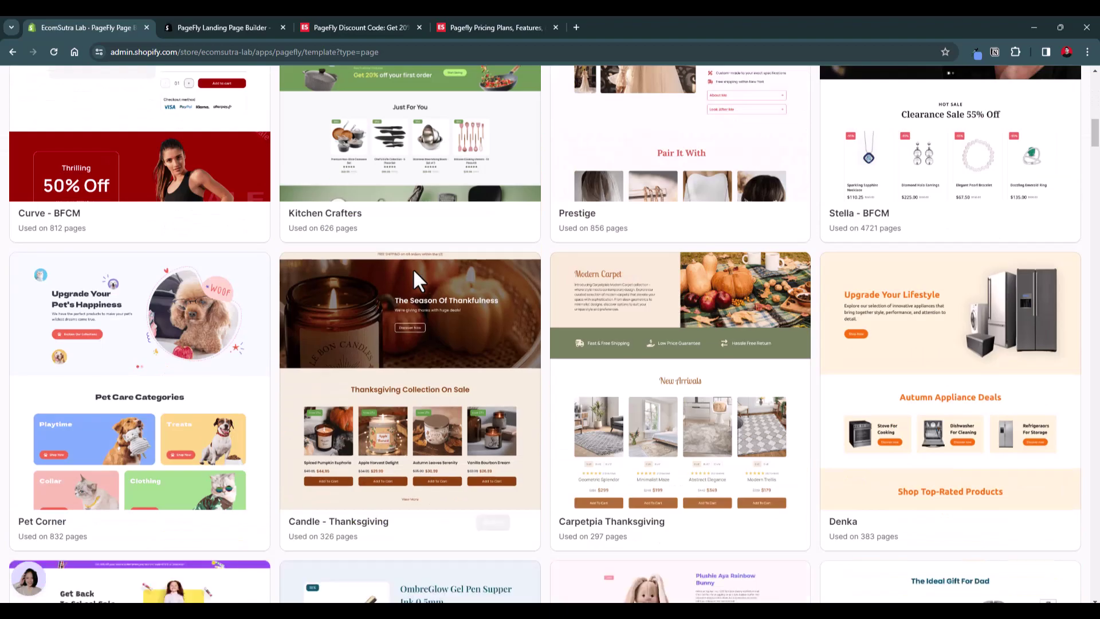
scroll(413, 269, "down", 3)
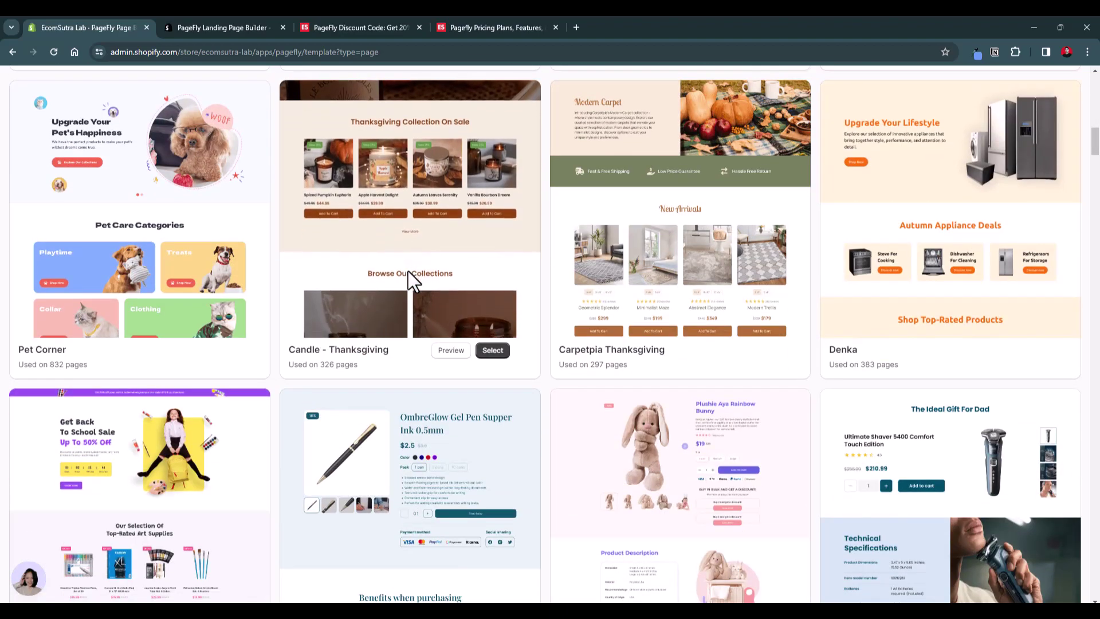
scroll(408, 270, "up", 3)
scroll(408, 270, "down", 6)
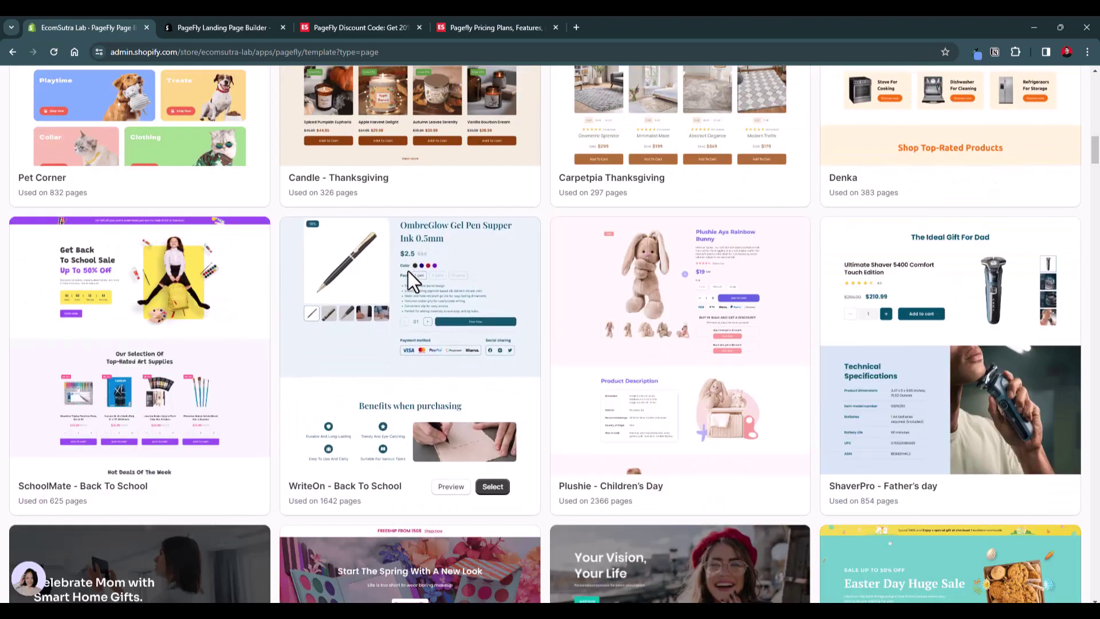
scroll(408, 271, "down", 3)
scroll(408, 271, "down", 3)
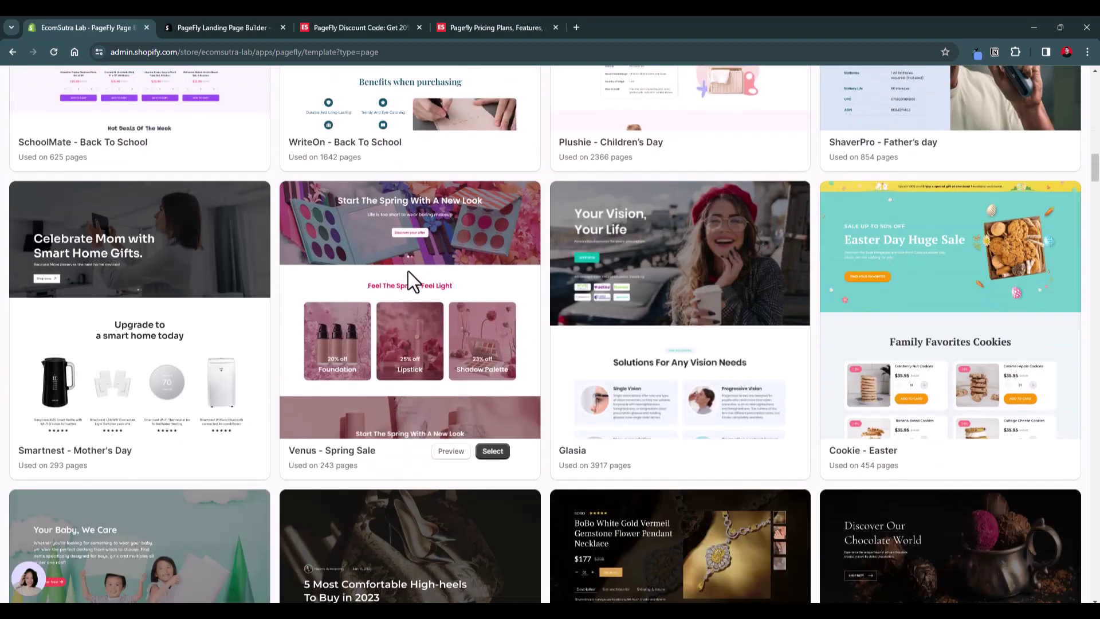
scroll(408, 270, "down", 20)
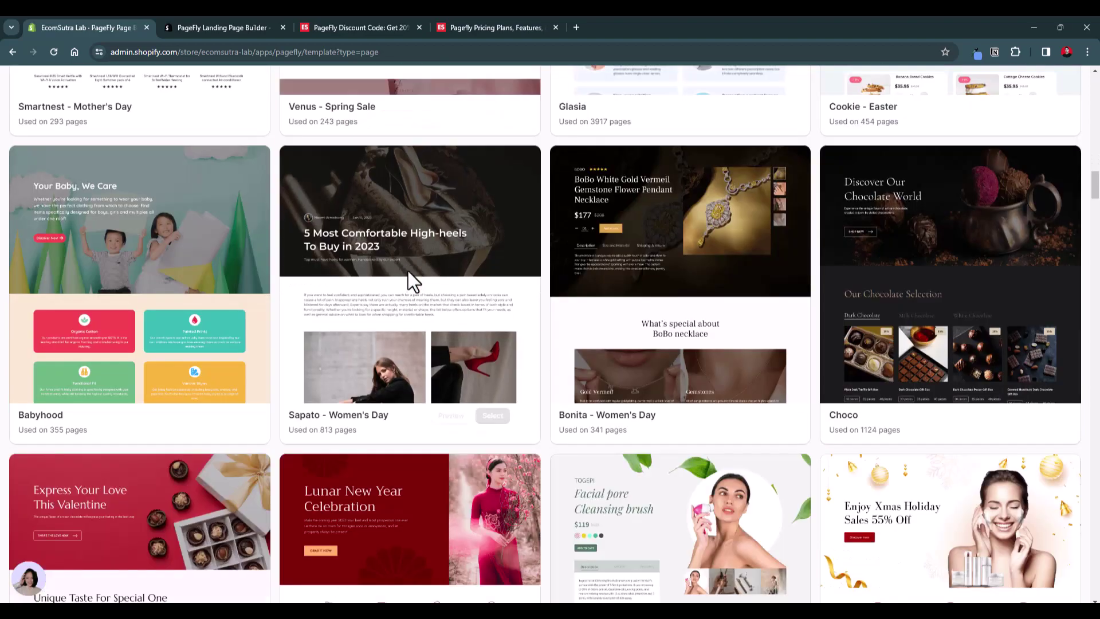
scroll(408, 270, "up", 3)
scroll(408, 270, "up", 5)
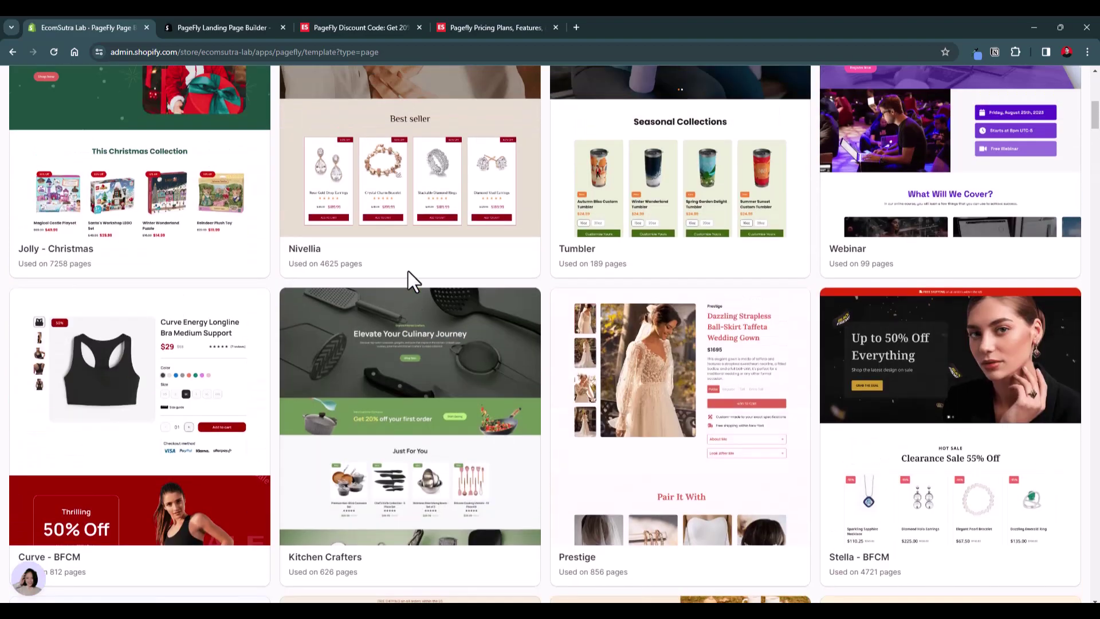
scroll(408, 270, "up", 6)
scroll(408, 274, "down", 4)
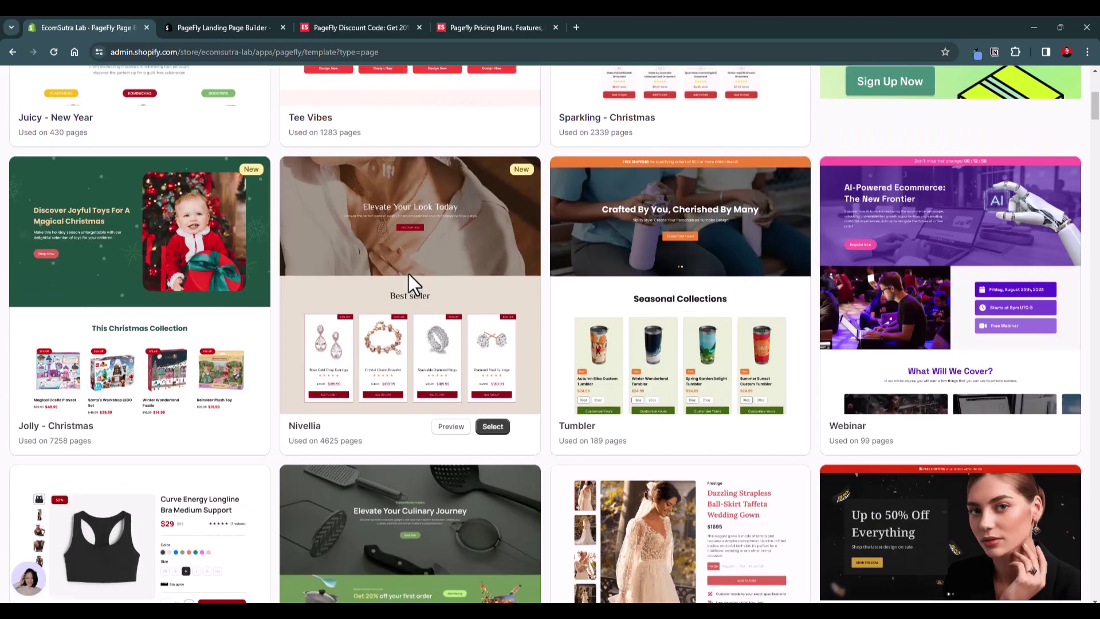
scroll(407, 274, "up", 7)
scroll(408, 273, "down", 3)
scroll(408, 274, "up", 3)
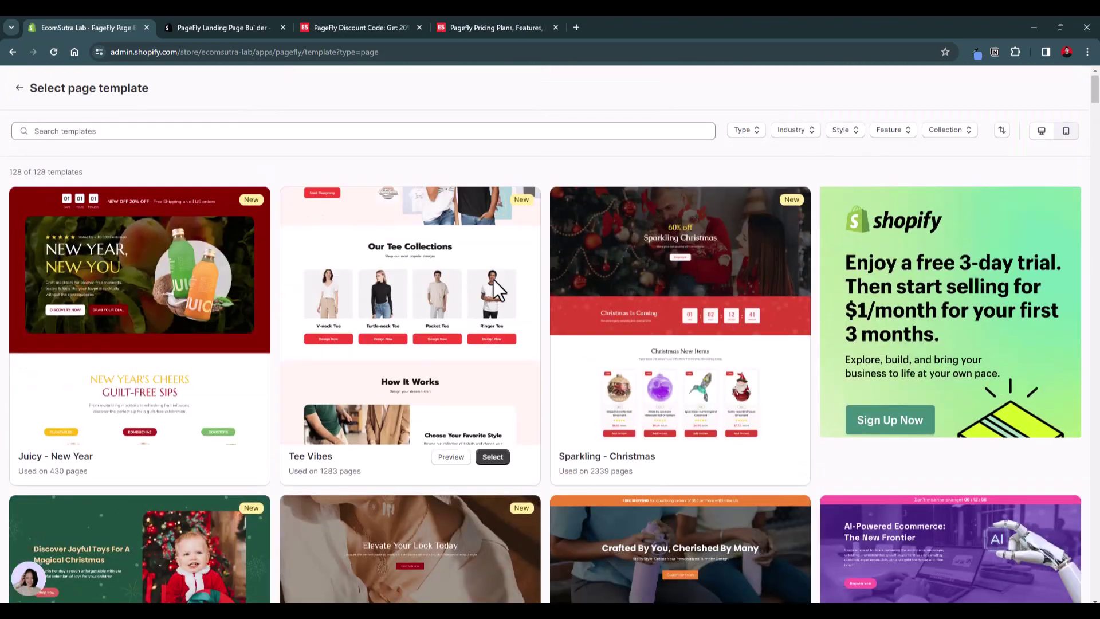
Preview the Sparkling - Christmas template and look through its page sections
mouse_move(723, 266)
left_click(730, 457)
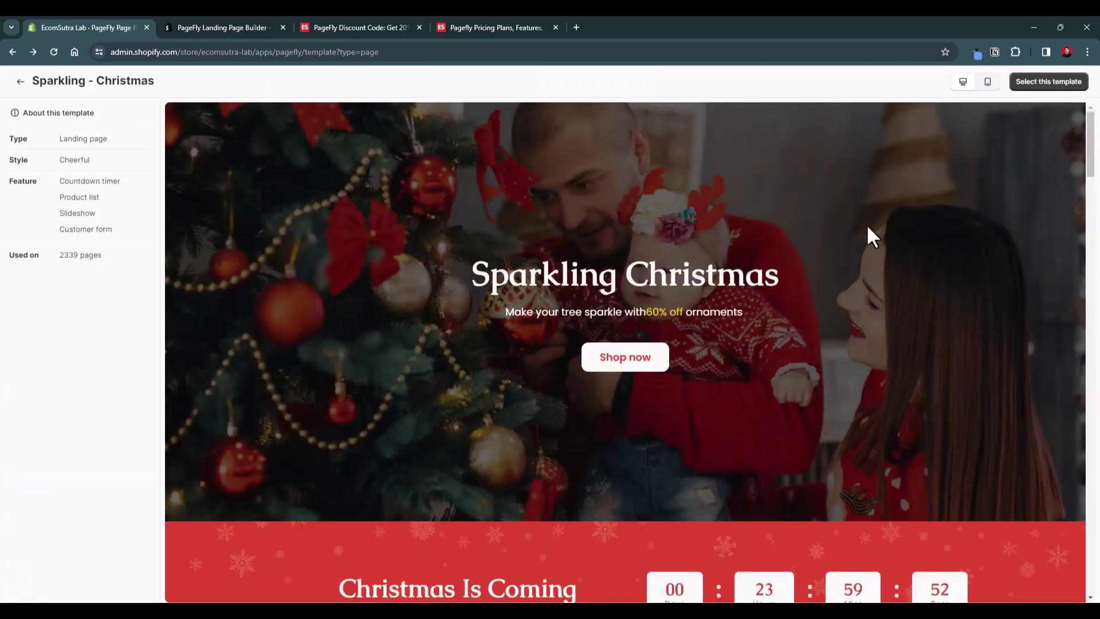
scroll(864, 232, "down", 10)
scroll(861, 229, "down", 15)
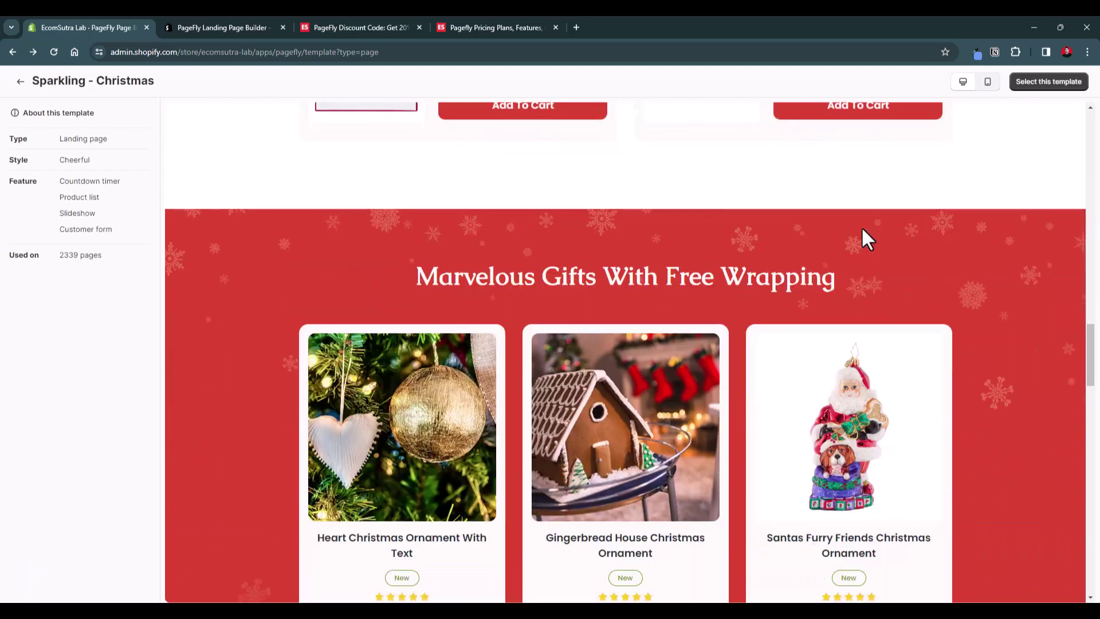
Finish previewing the Sparkling - Christmas template and select it for the new page
scroll(861, 228, "down", 4)
scroll(861, 228, "up", 20)
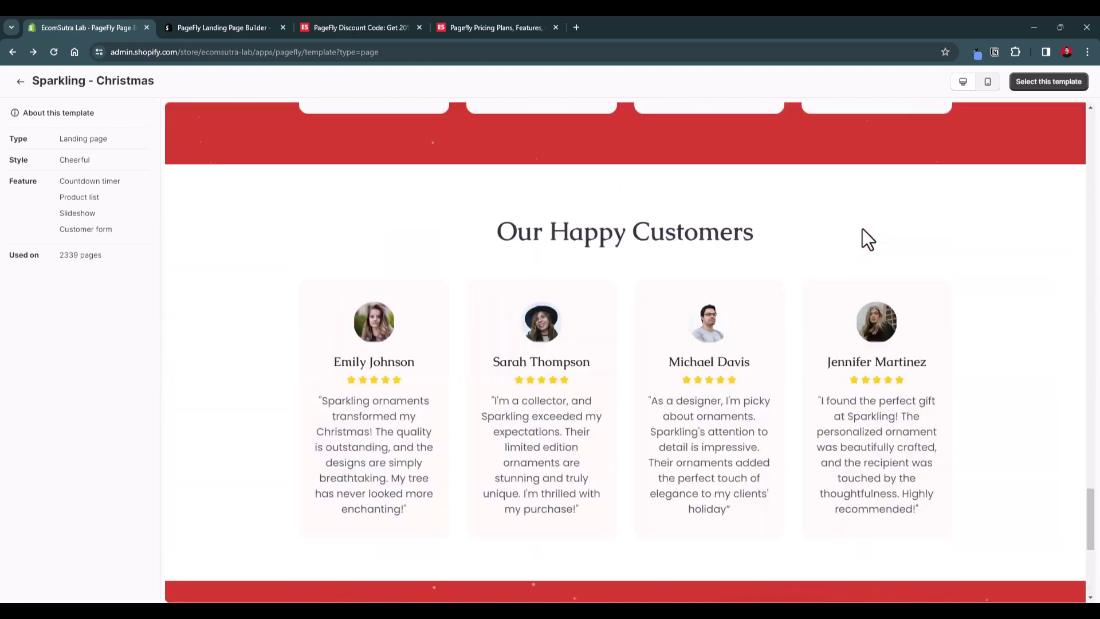
scroll(868, 238, "up", 5)
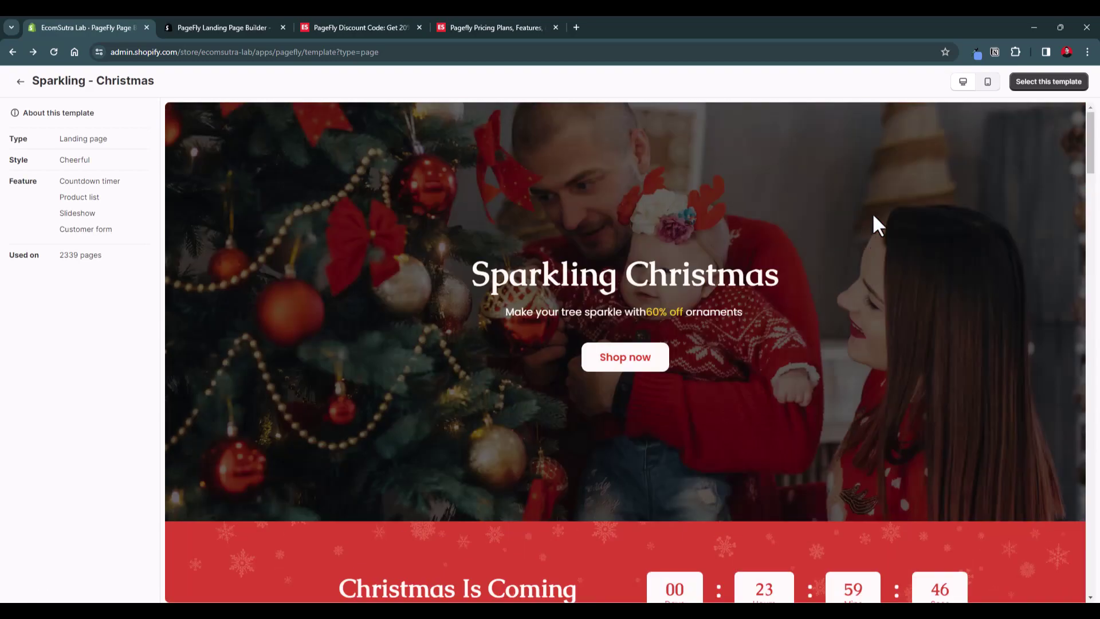
left_click(1038, 86)
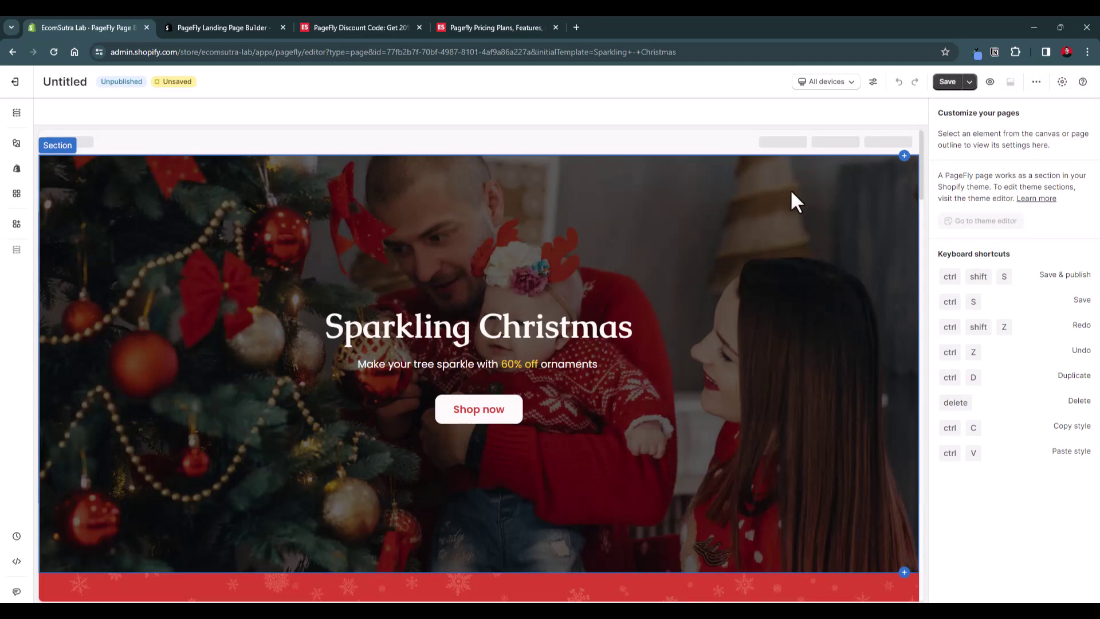
Look over the new page's sections and select the text of the Sparkling Christmas heading
scroll(791, 192, "down", 8)
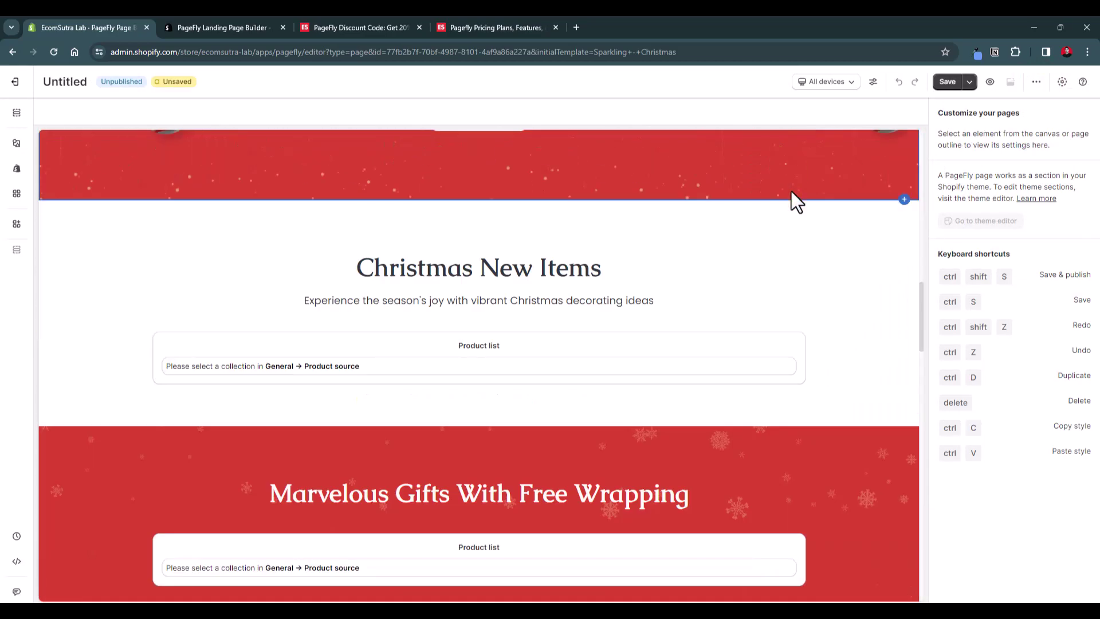
scroll(791, 192, "up", 4)
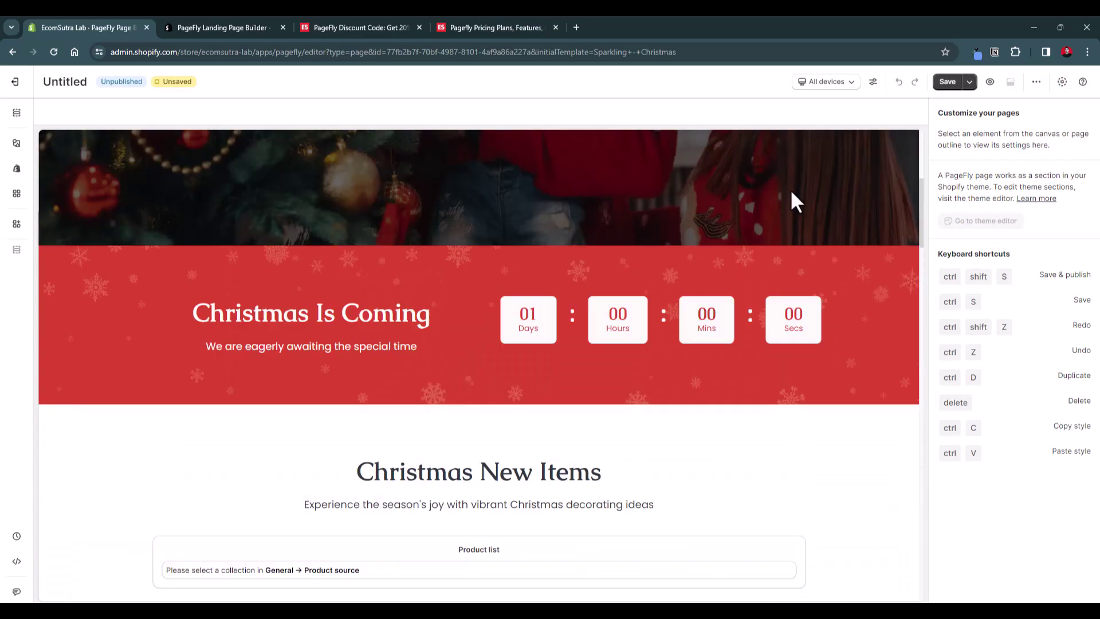
scroll(793, 200, "up", 5)
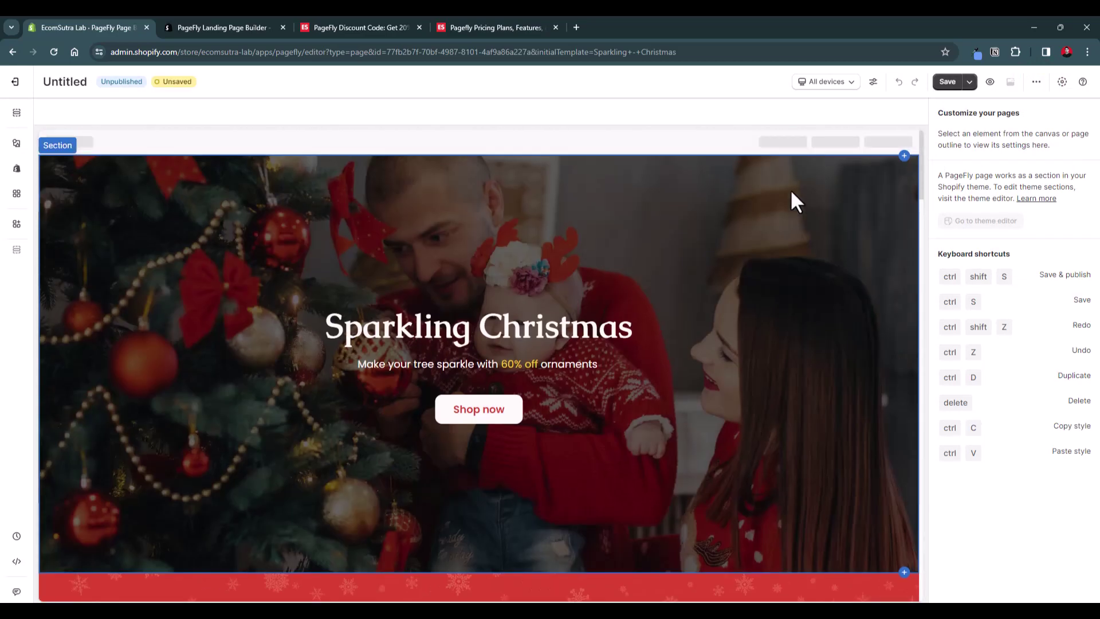
left_click(523, 331)
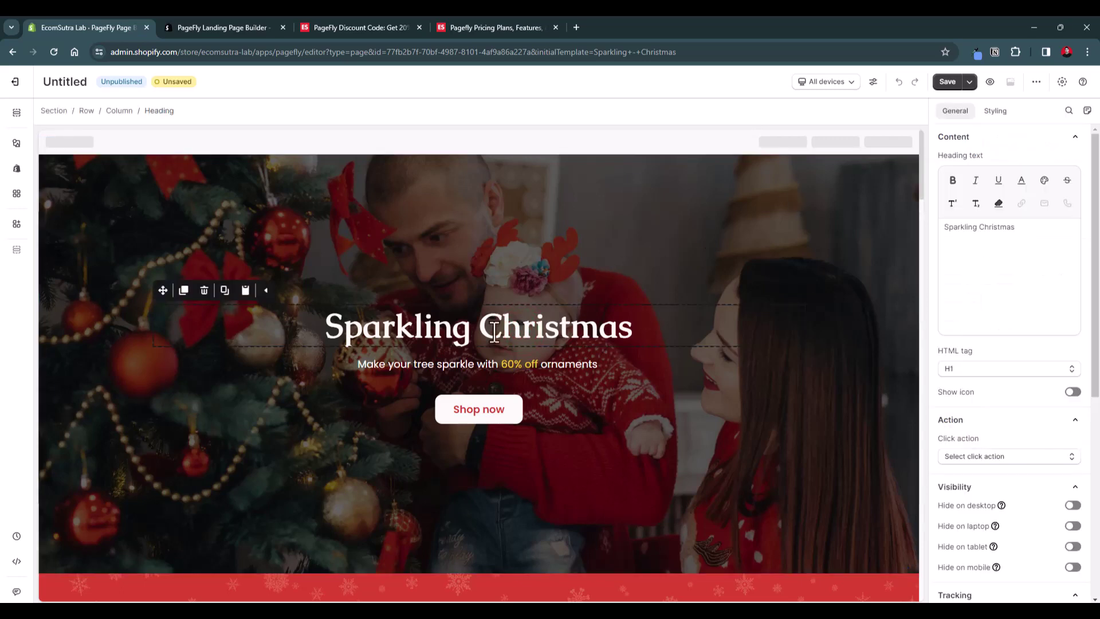
double_click(400, 335)
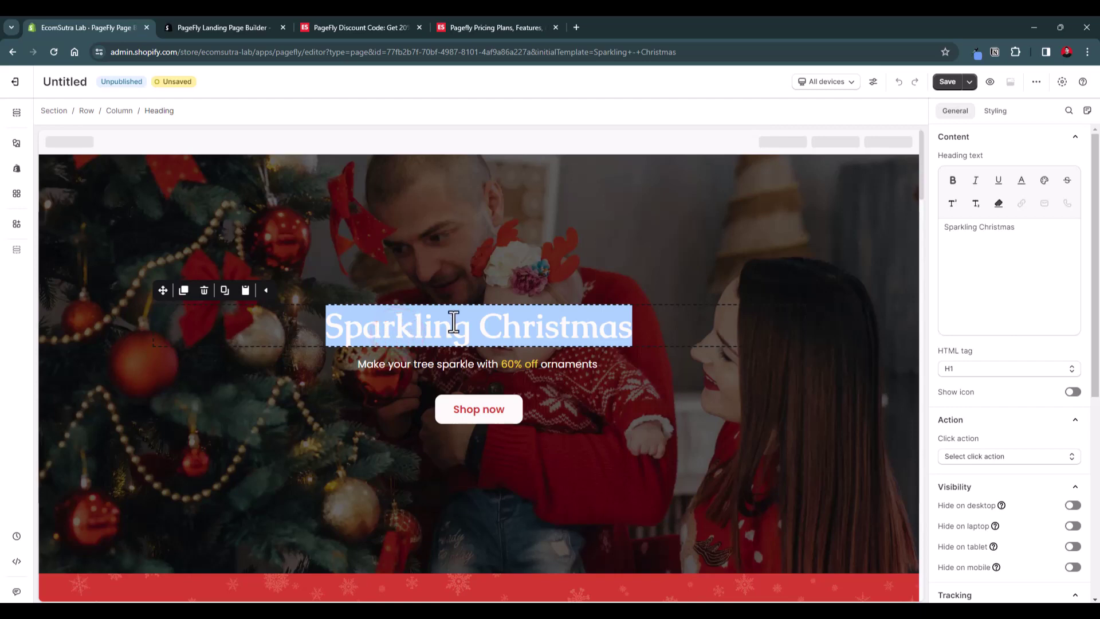
triple_click(980, 225)
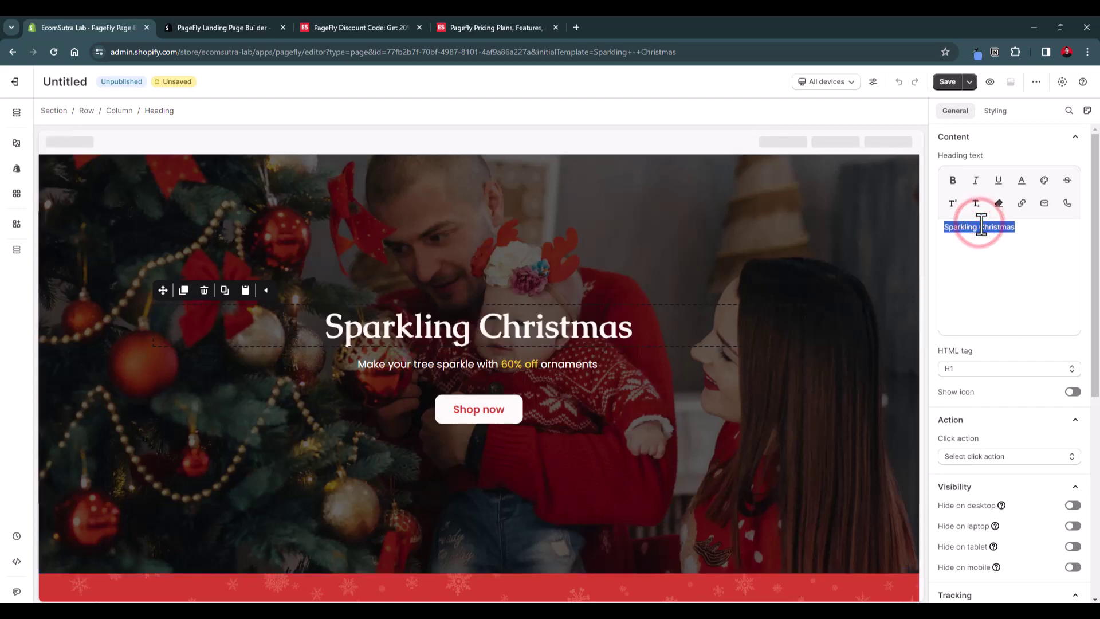
Select the Shop now button in the hero section and inspect its button text
left_click(508, 404)
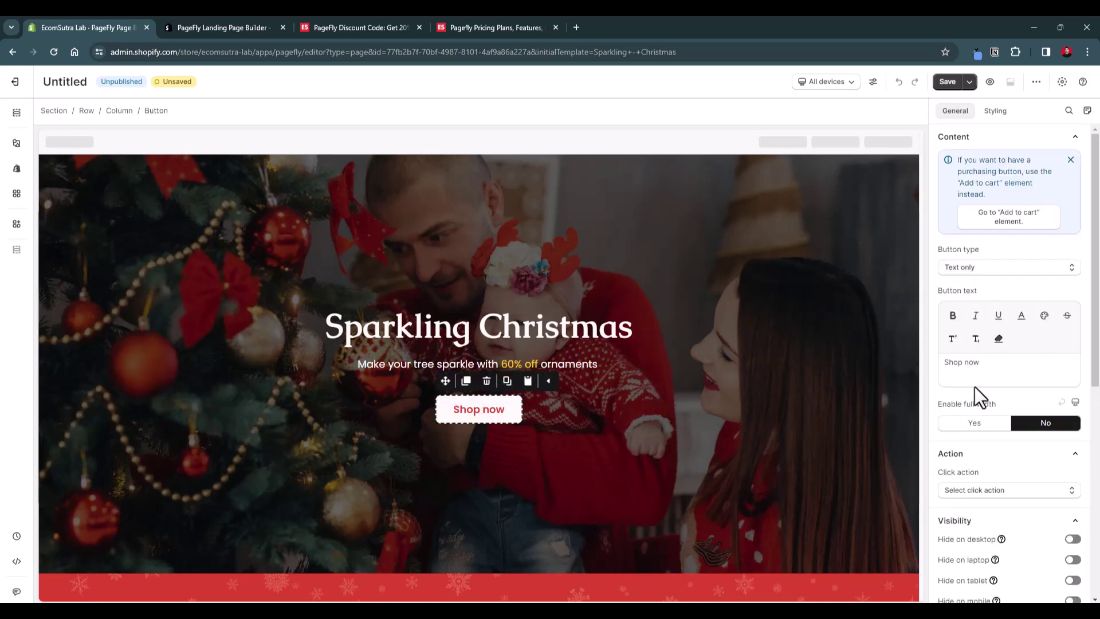
triple_click(977, 367)
double_click(977, 367)
scroll(977, 367, "down", 3)
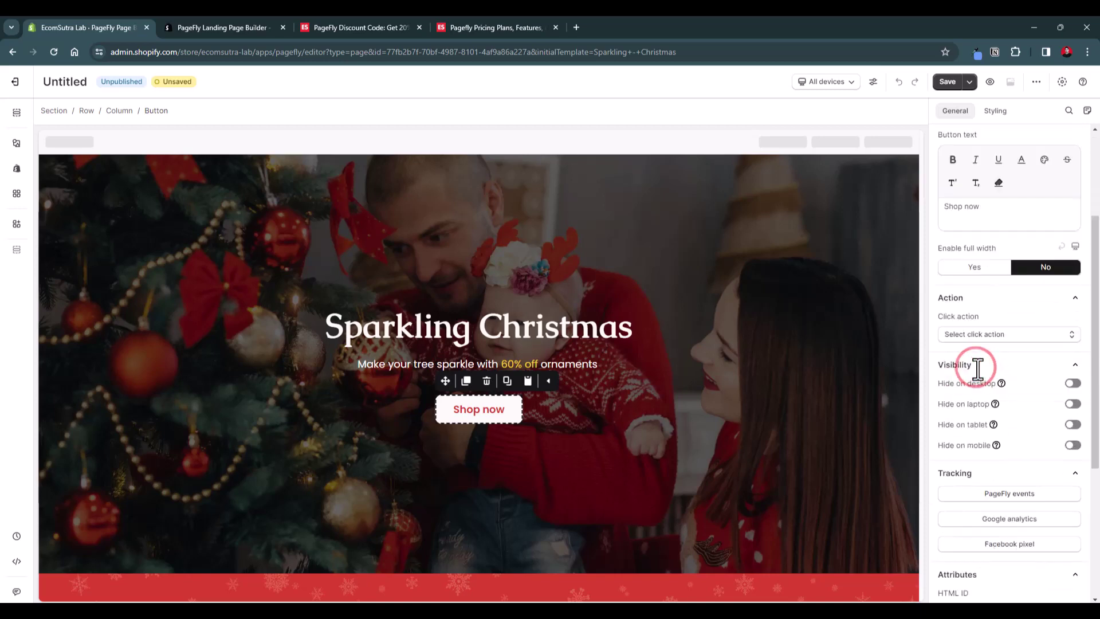
Try the Shop now button at full width, and set full width back to No
left_click(979, 256)
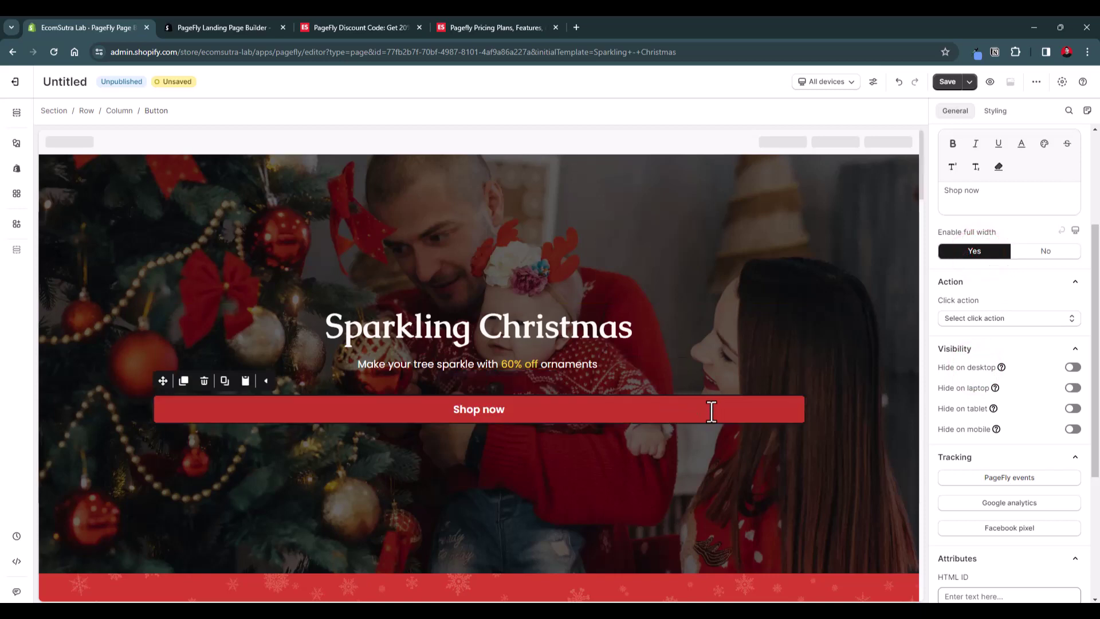
left_click(1054, 251)
Set the Shop now button's click action to Go to URL
left_click(1015, 318)
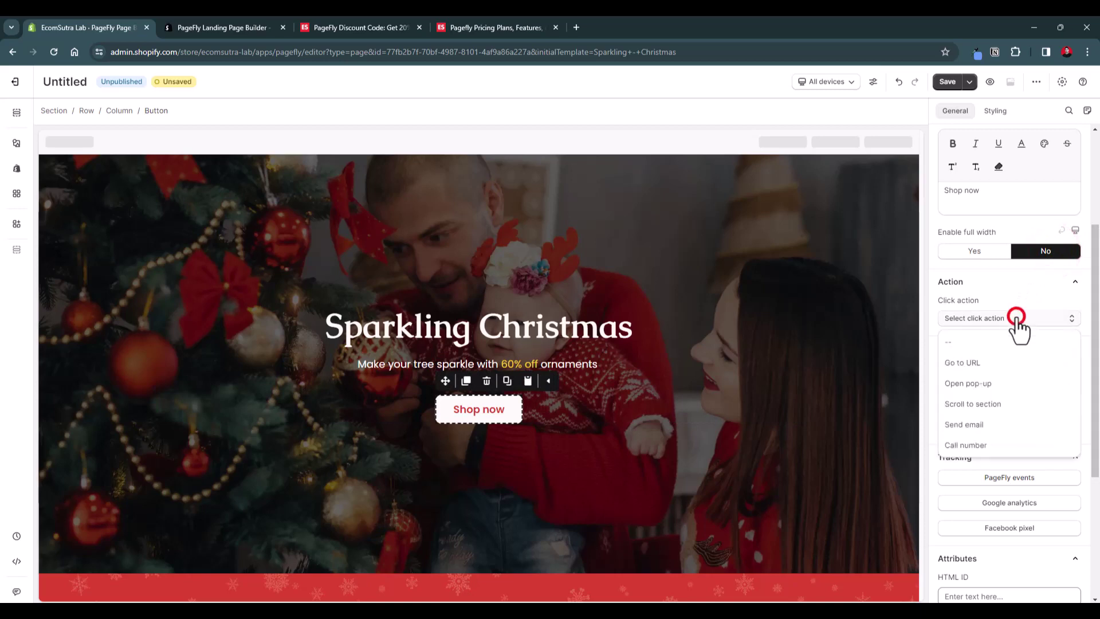
left_click(1005, 364)
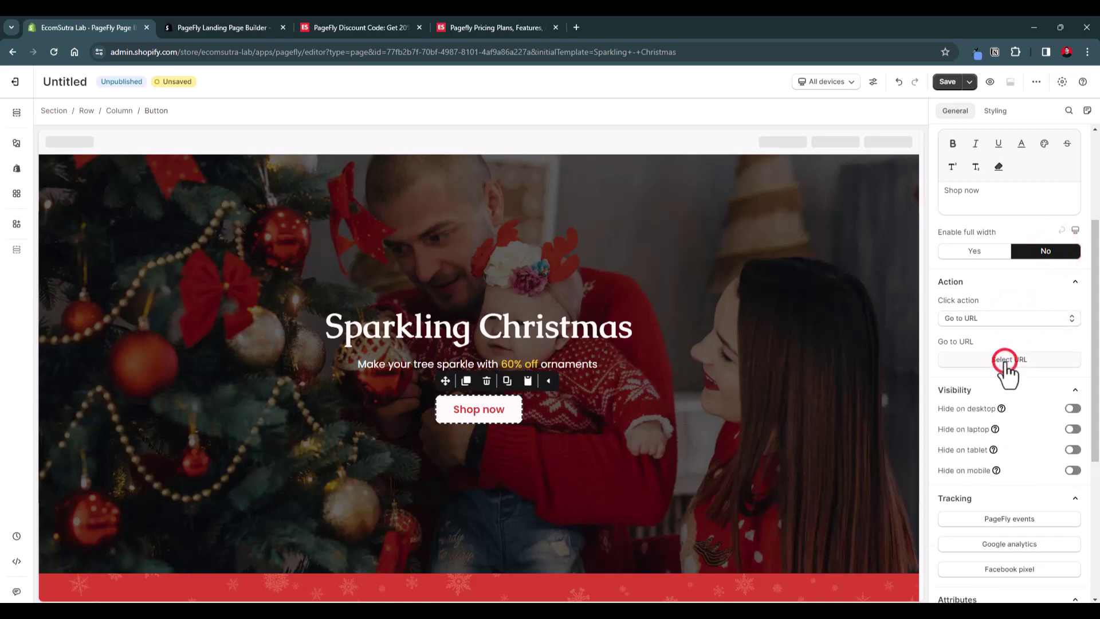
left_click(1010, 318)
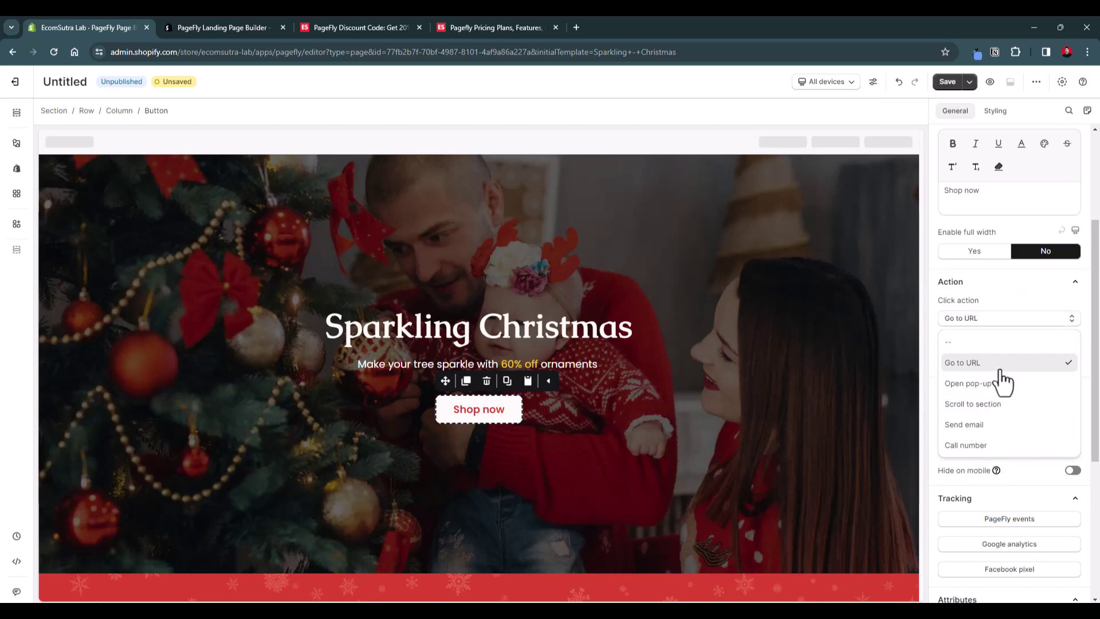
left_click(999, 365)
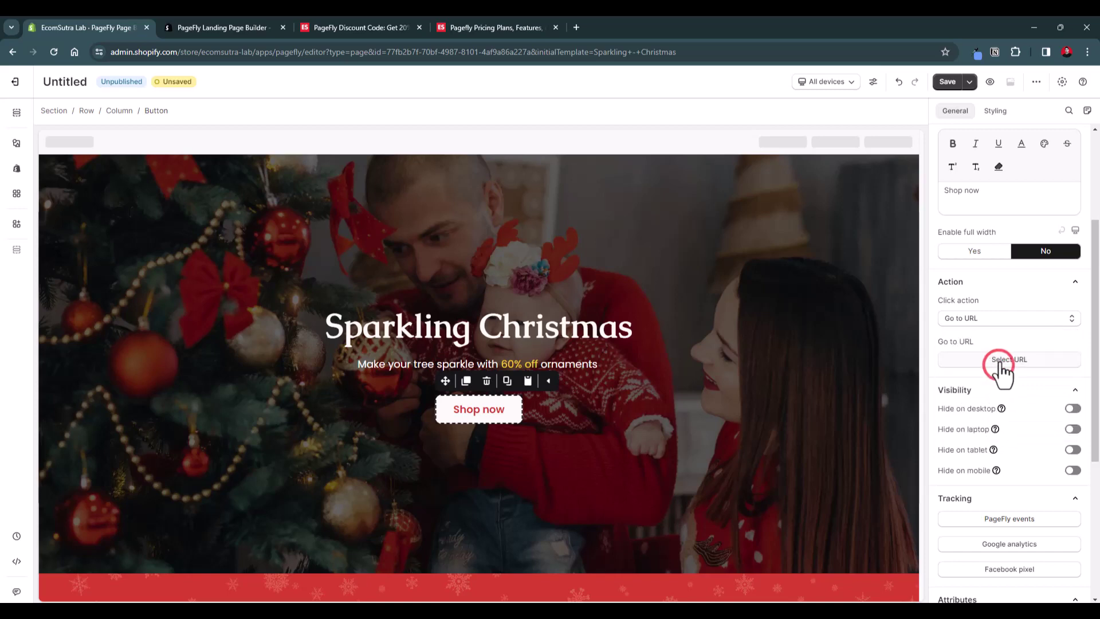
Browse the store's products and collections for the link target and link the Shop now button to the Summer Collections collection
left_click(1000, 361)
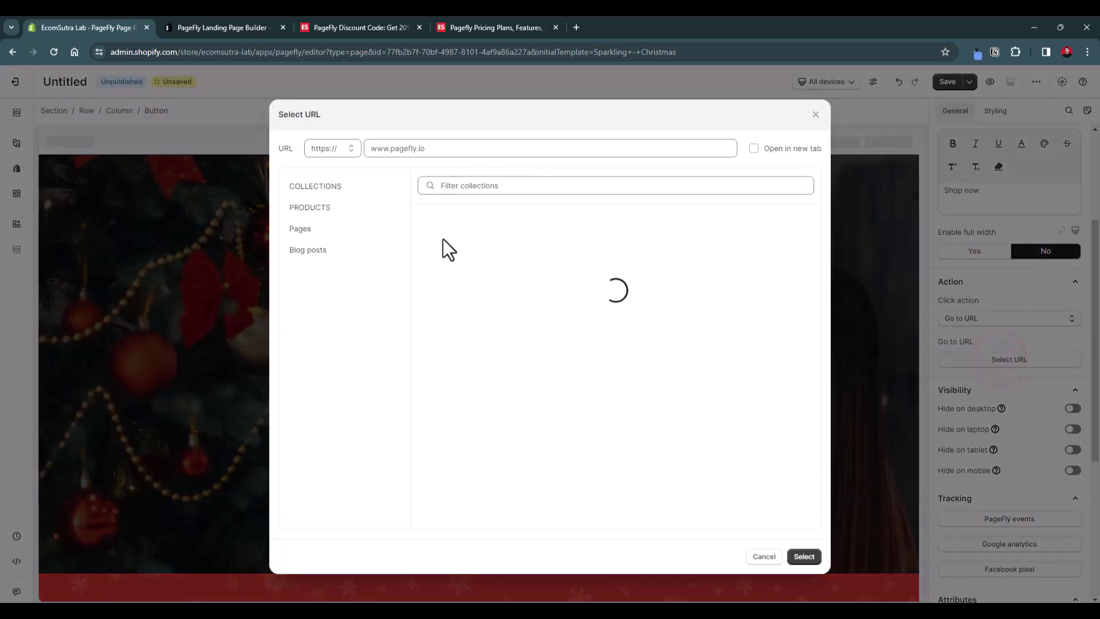
left_click(329, 212)
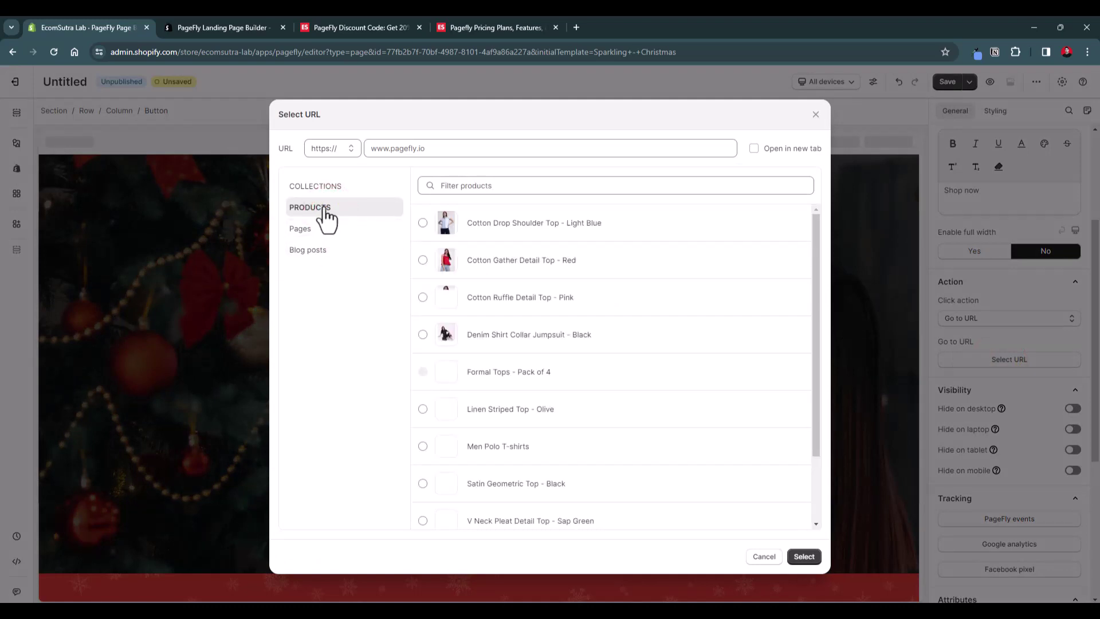
left_click(322, 187)
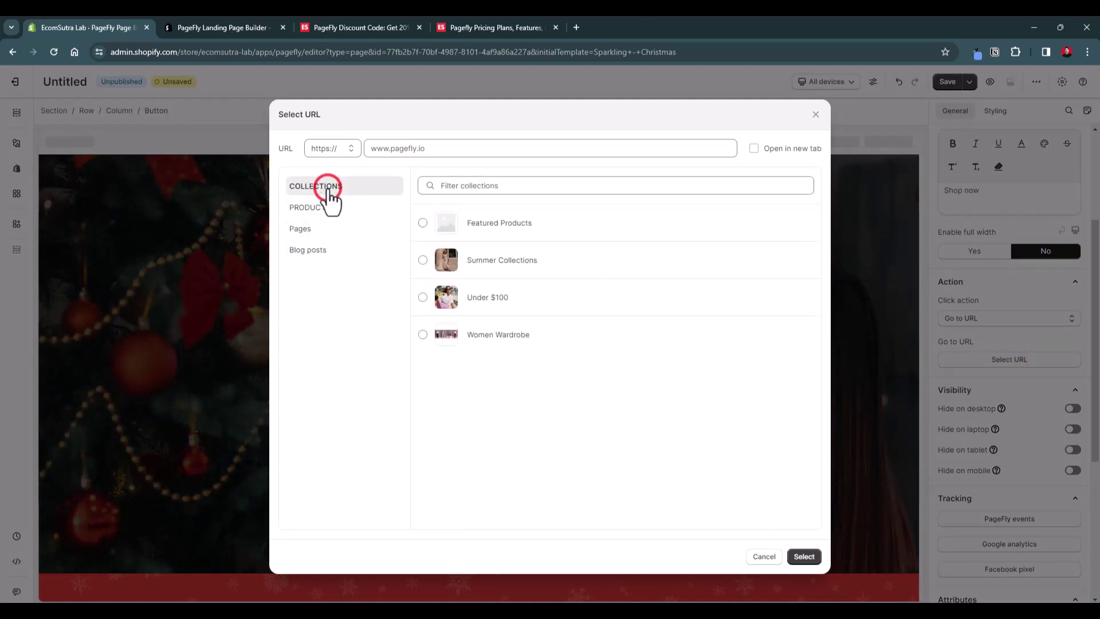
left_click(491, 264)
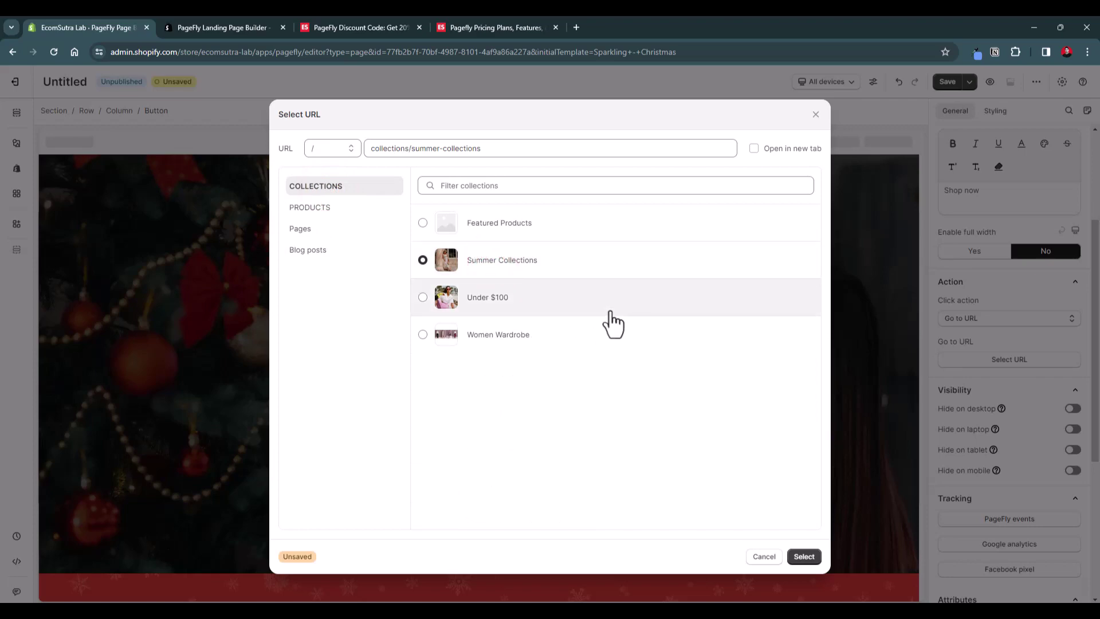
left_click(804, 557)
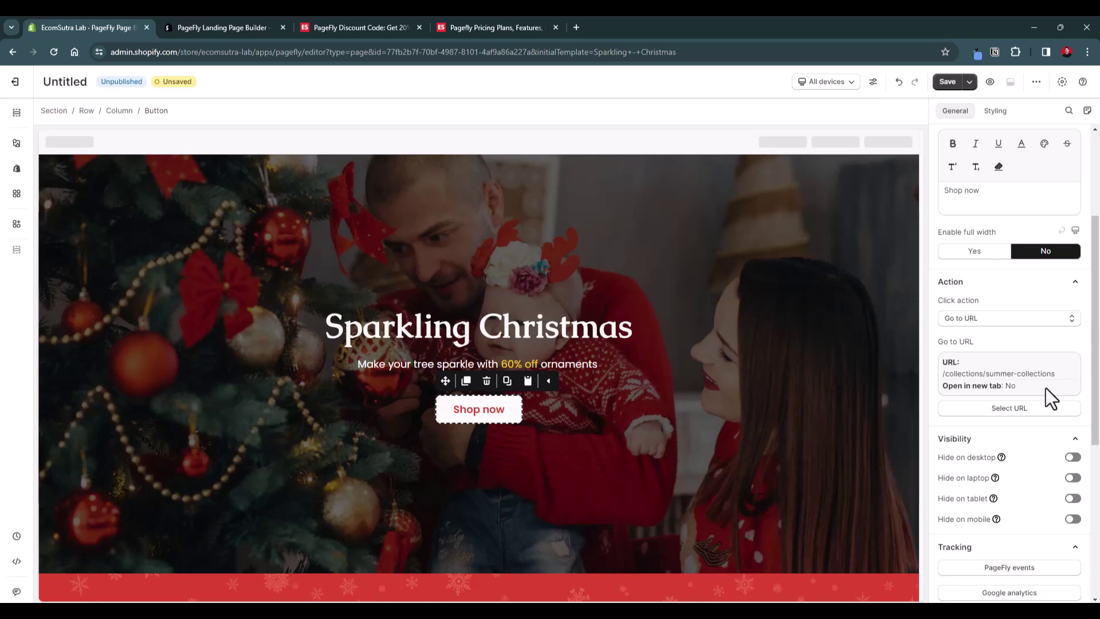
Look through the Shop now button's visibility, tracking, attribute and animation settings
scroll(1046, 387, "down", 3)
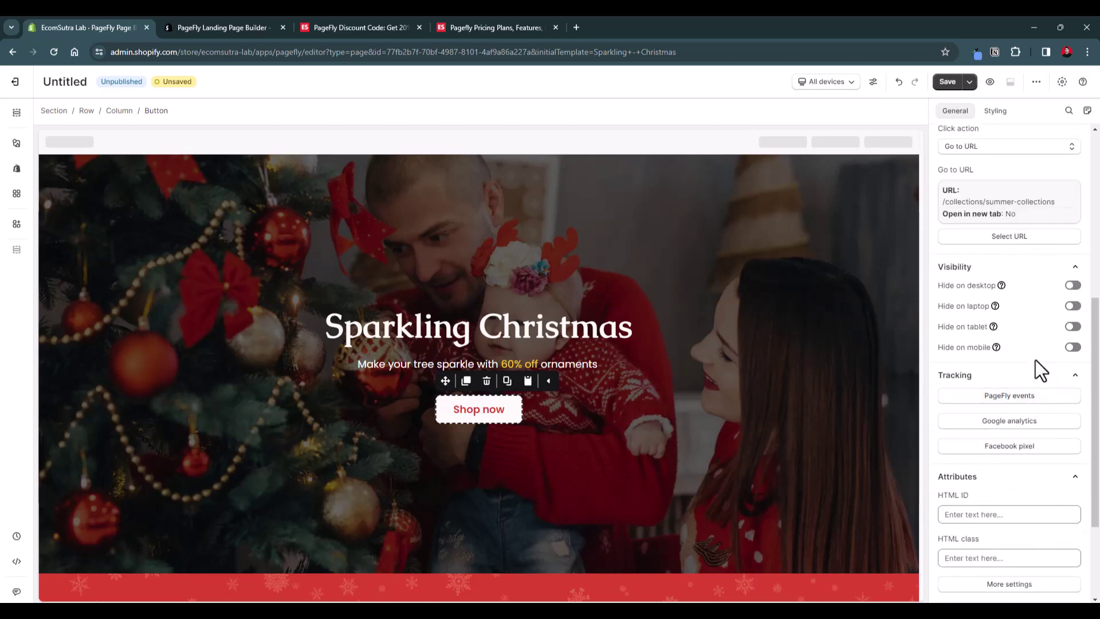
scroll(1034, 362, "down", 2)
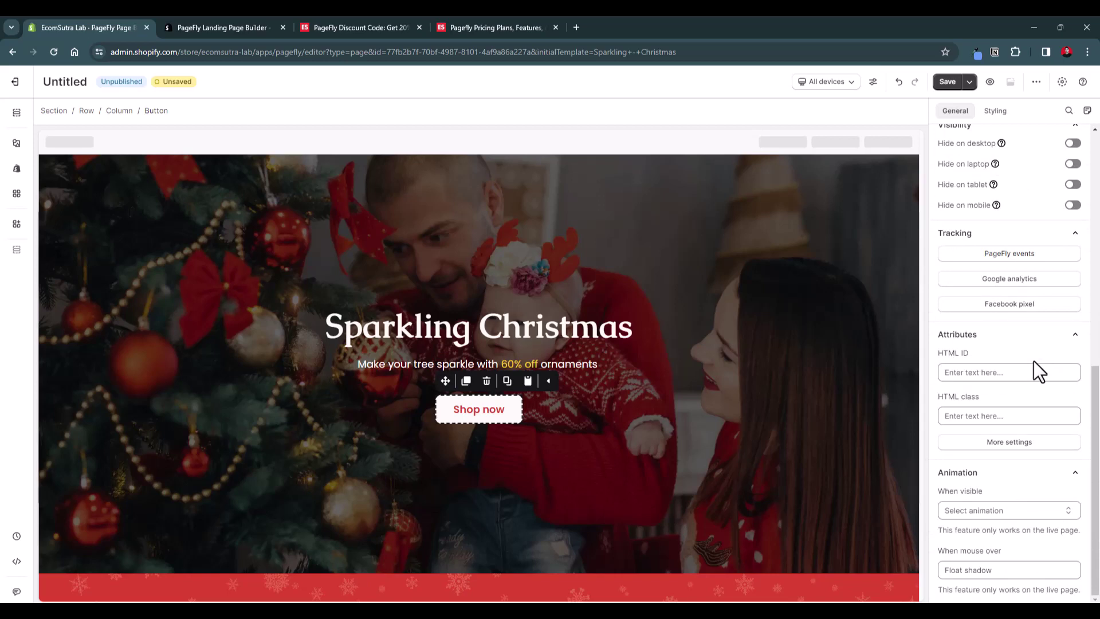
scroll(1033, 361, "up", 7)
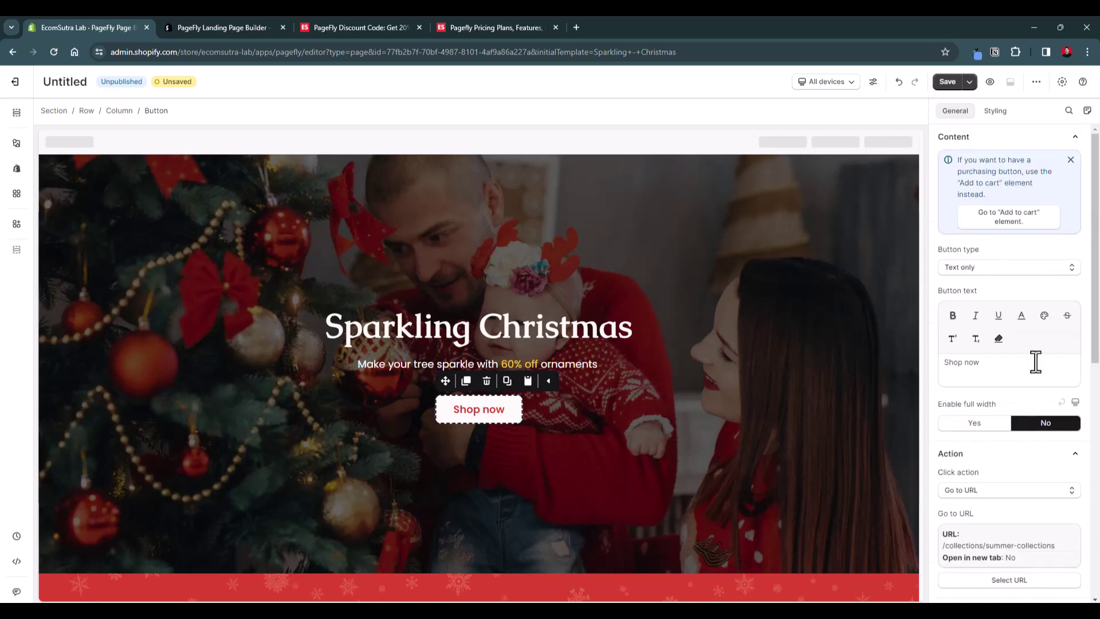
Try the secondary and yellow content colors on the Shop now button, and set its content color to dark green
left_click(995, 111)
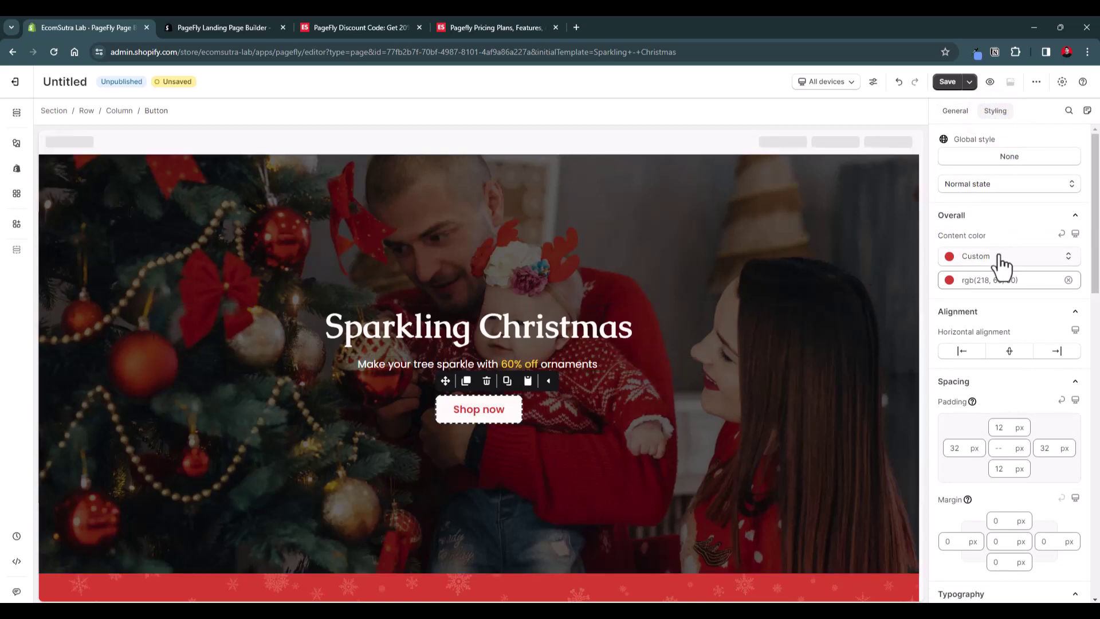
left_click(997, 256)
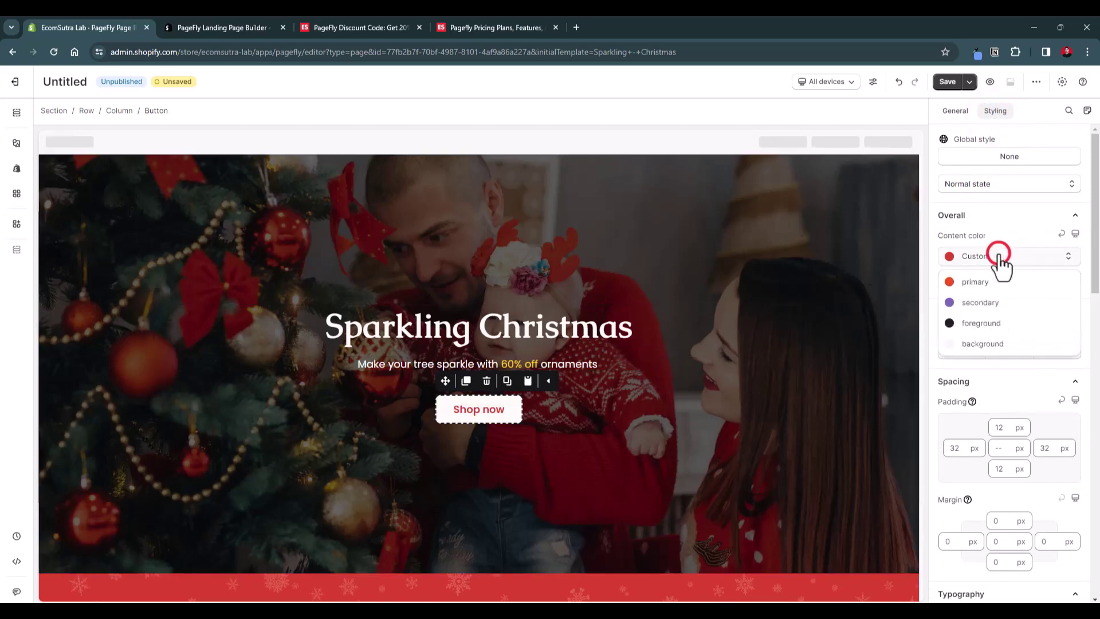
left_click(992, 303)
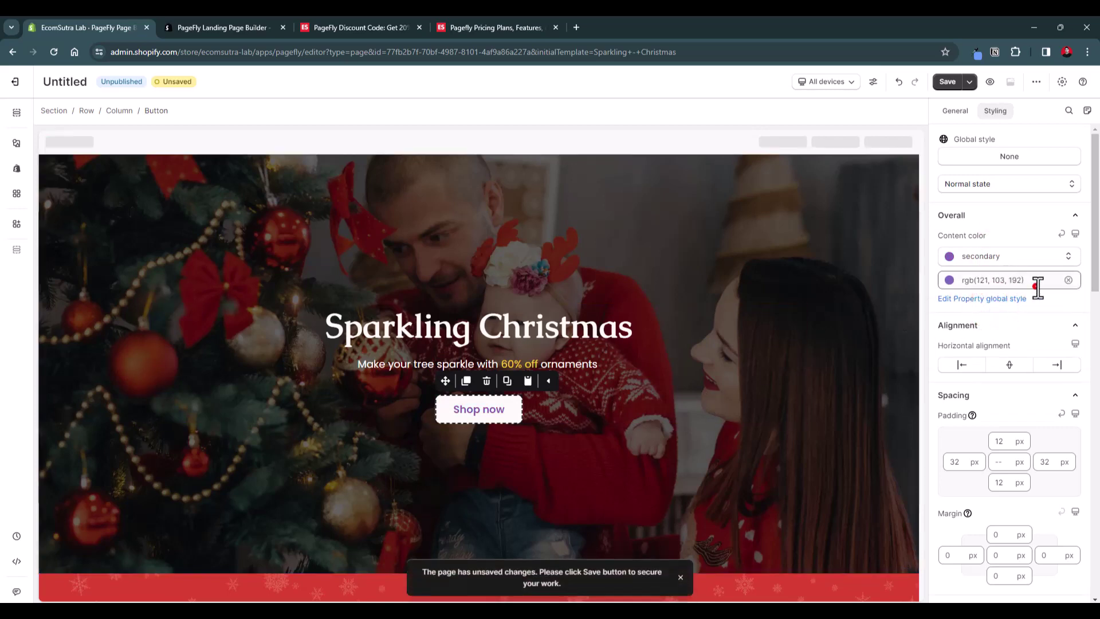
left_click(1033, 280)
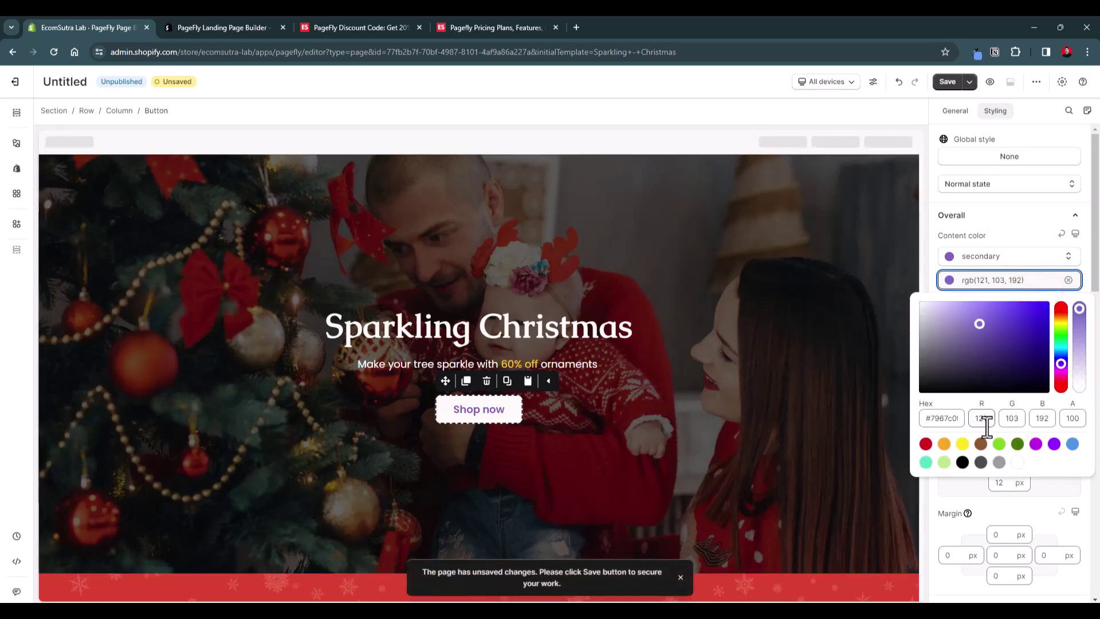
left_click(963, 443)
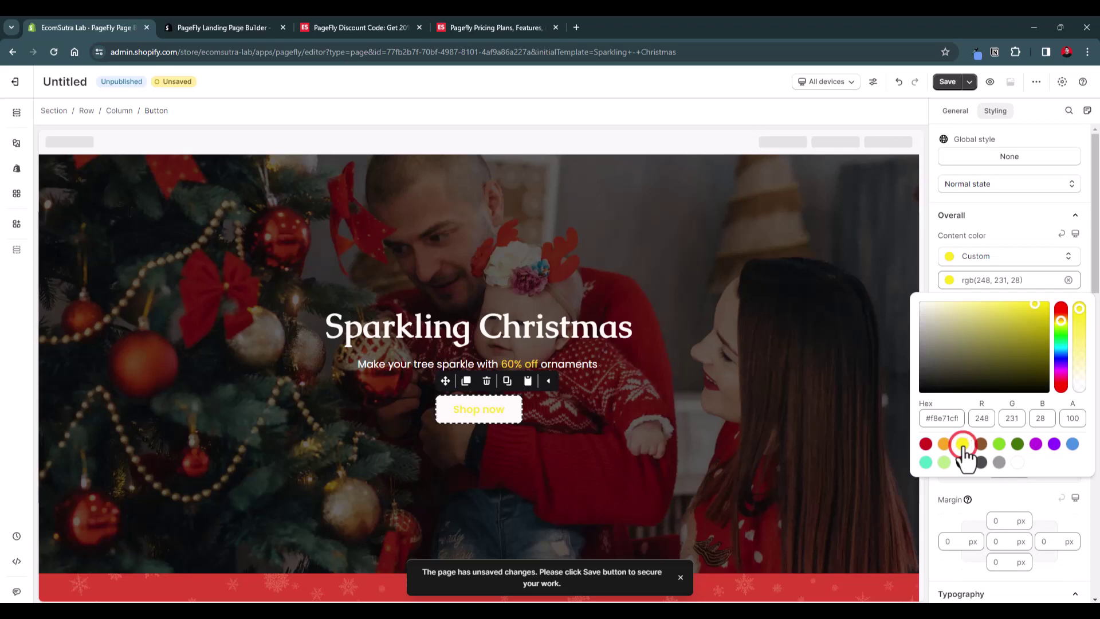
left_click(1017, 445)
left_click(999, 225)
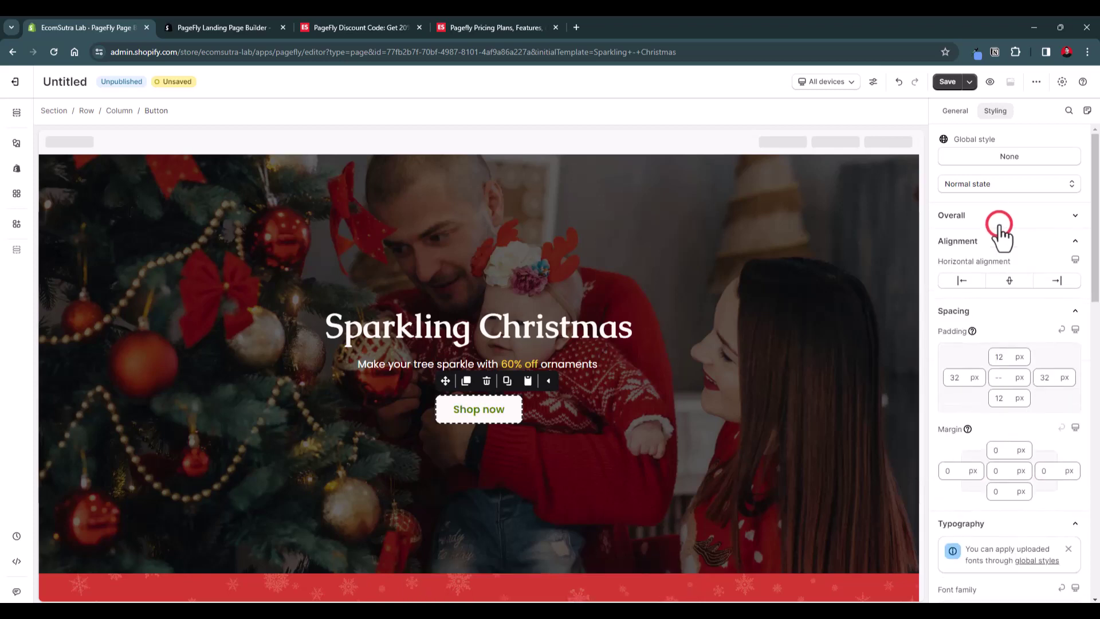
Look through the Shop now button's spacing, typography and background styling options
scroll(999, 290, "down", 3)
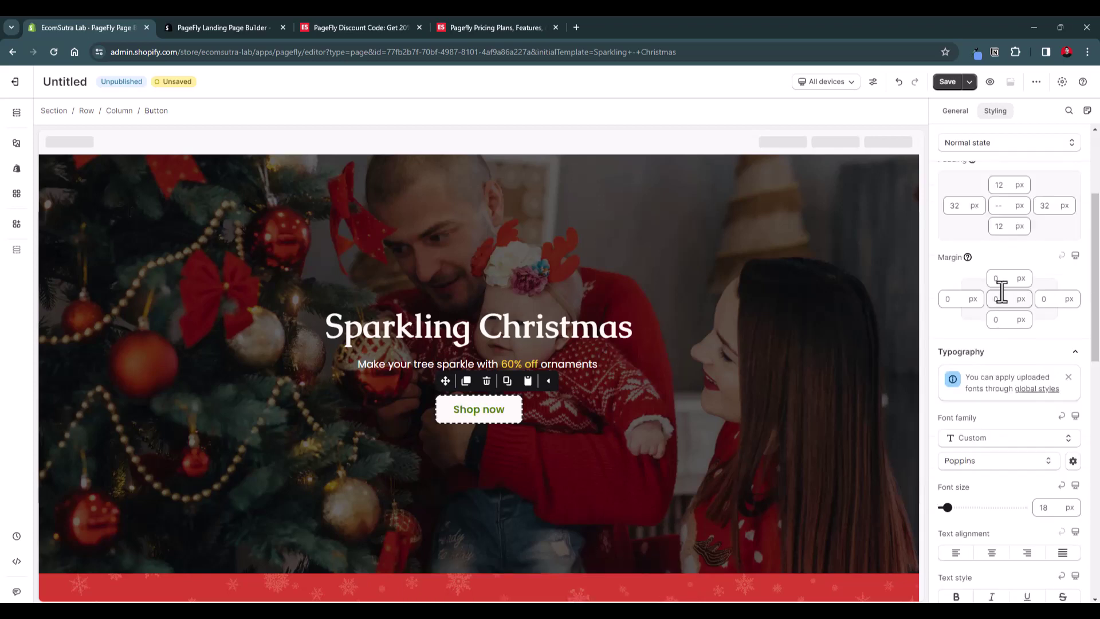
scroll(1006, 314, "down", 3)
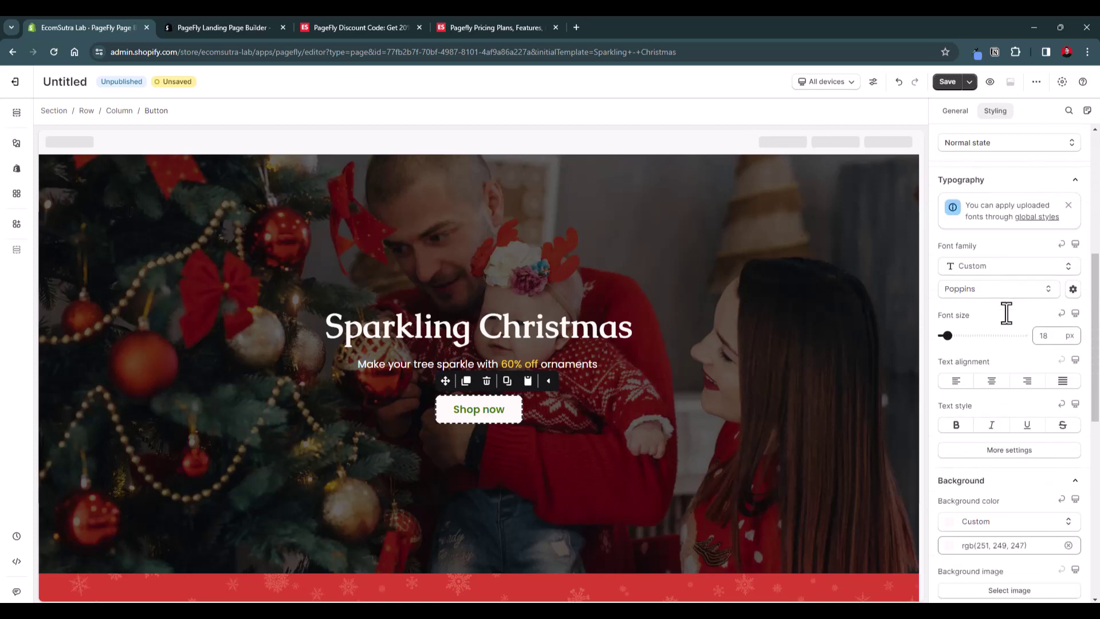
scroll(1006, 318, "up", 6)
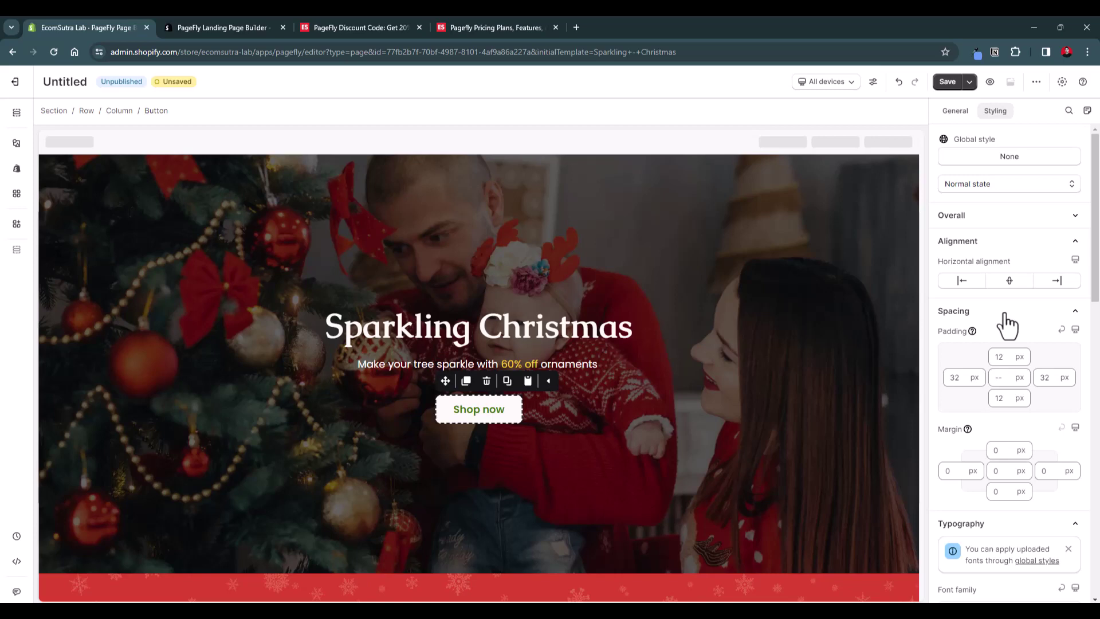
scroll(1006, 325, "down", 9)
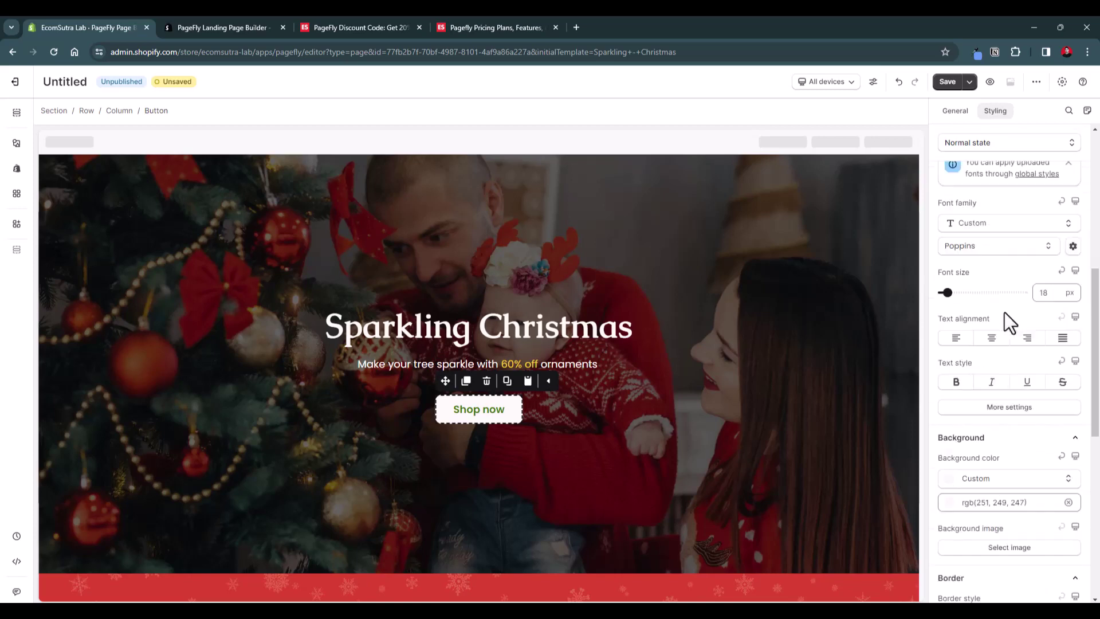
scroll(1007, 325, "up", 3)
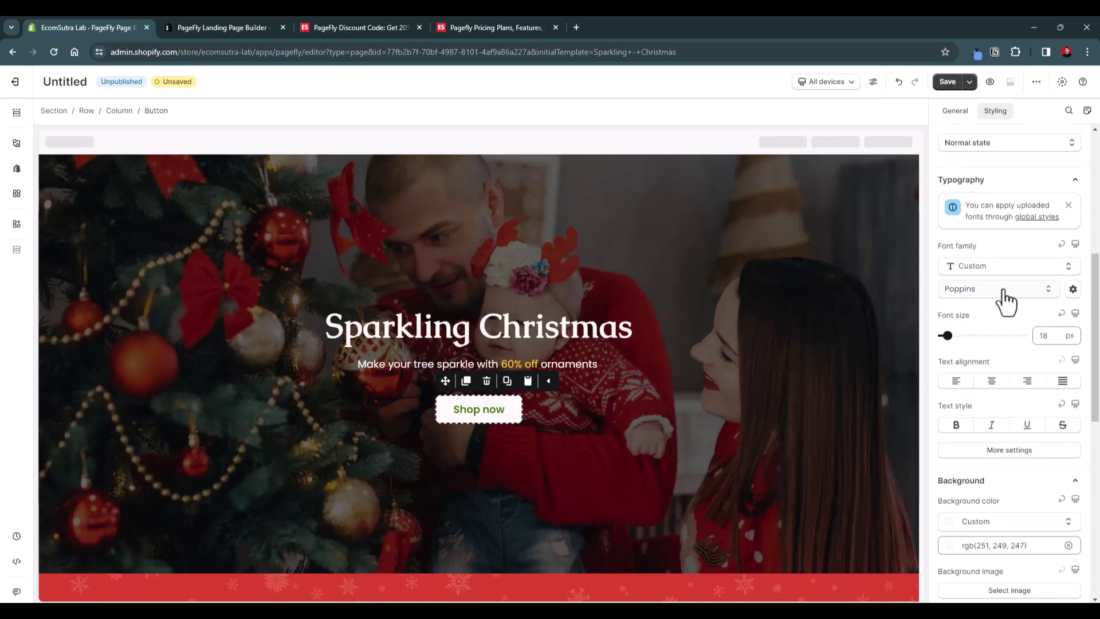
Try the Rubik font on the Shop now button and look through its remaining display, effects and advanced styling settings
left_click(1000, 290)
left_click(991, 363)
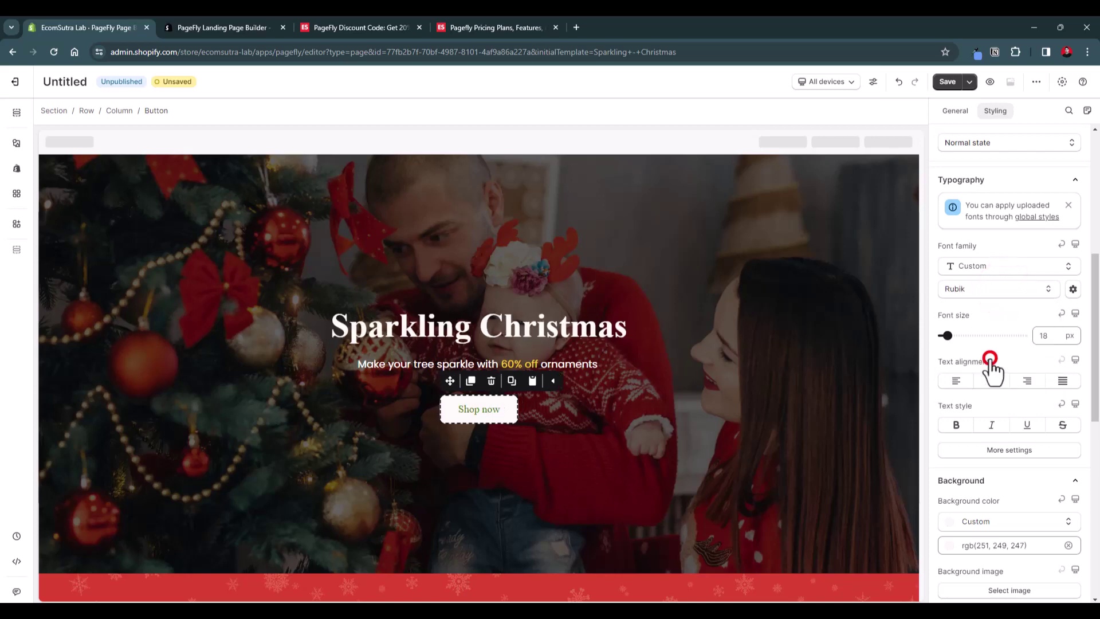
scroll(990, 359, "down", 6)
scroll(989, 359, "down", 4)
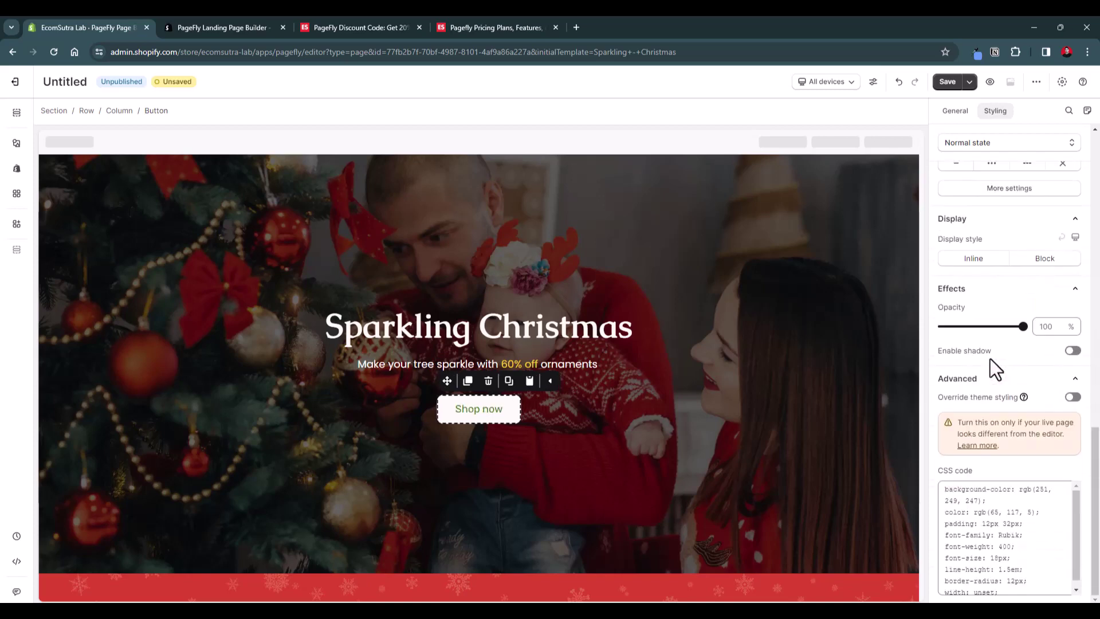
scroll(991, 360, "up", 10)
Replace the Sparkling Christmas hero section's background image with the Shopify image from the store's files
left_click(715, 274)
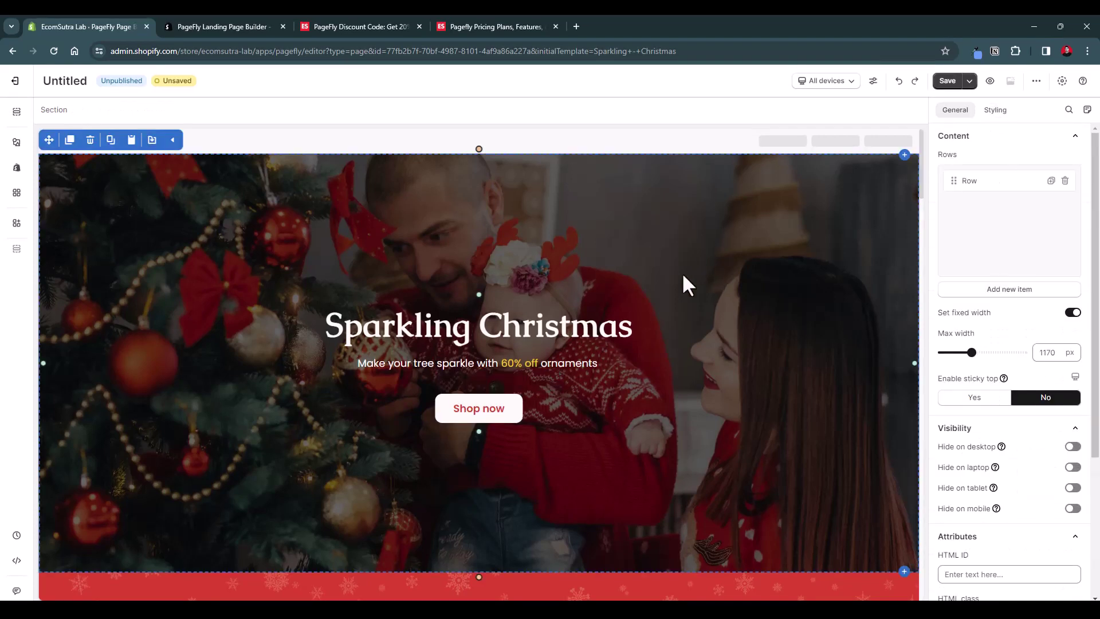
left_click(780, 208)
left_click(1003, 115)
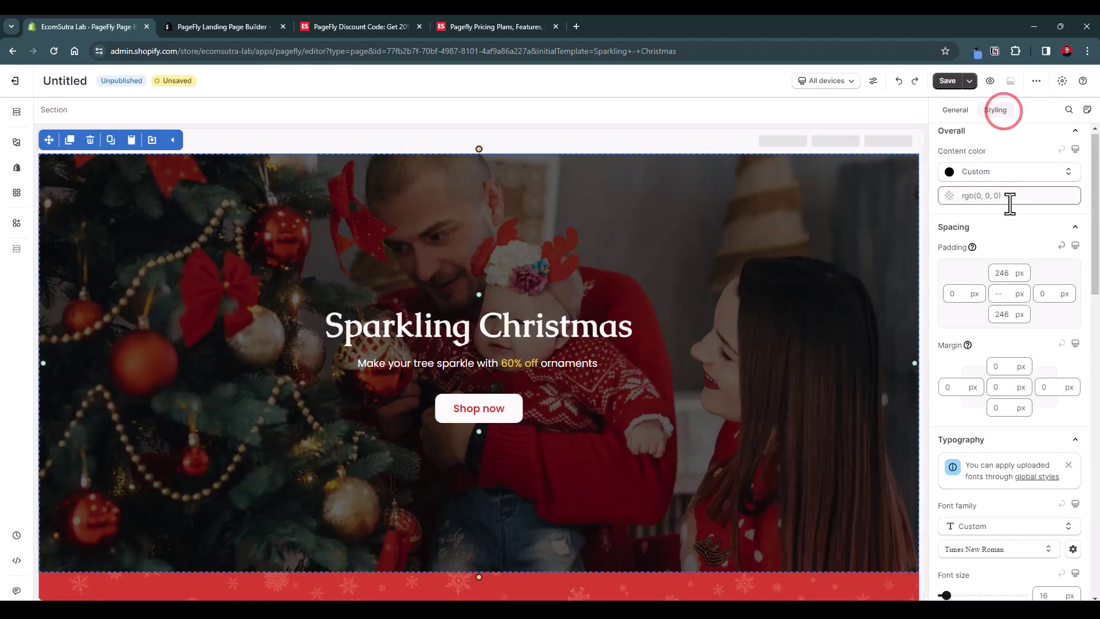
scroll(1008, 203, "down", 10)
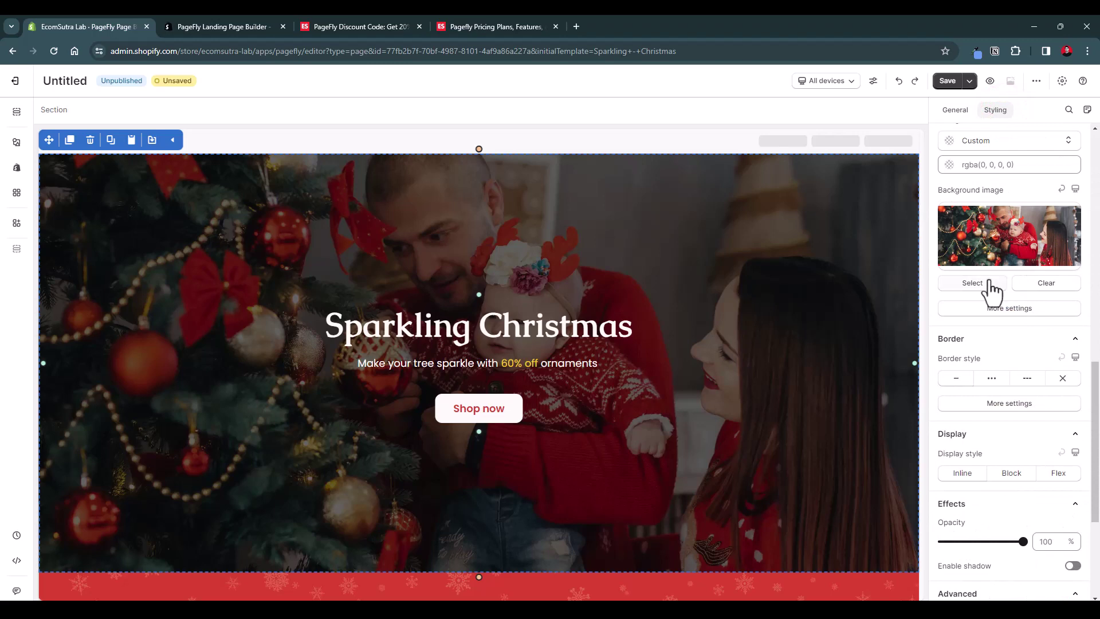
left_click(991, 291)
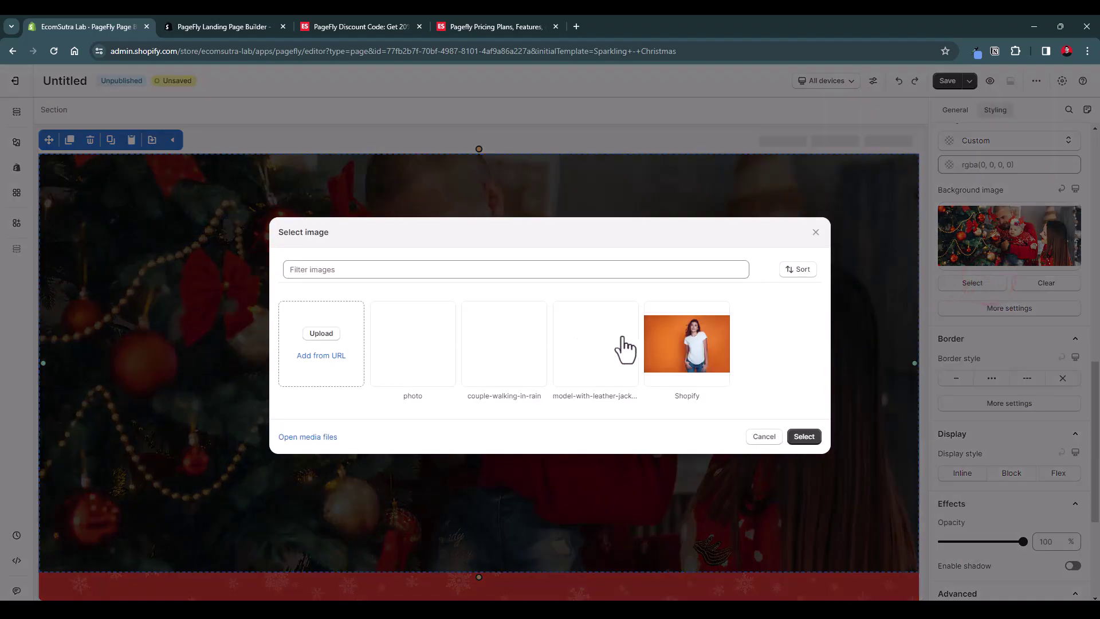
left_click(677, 352)
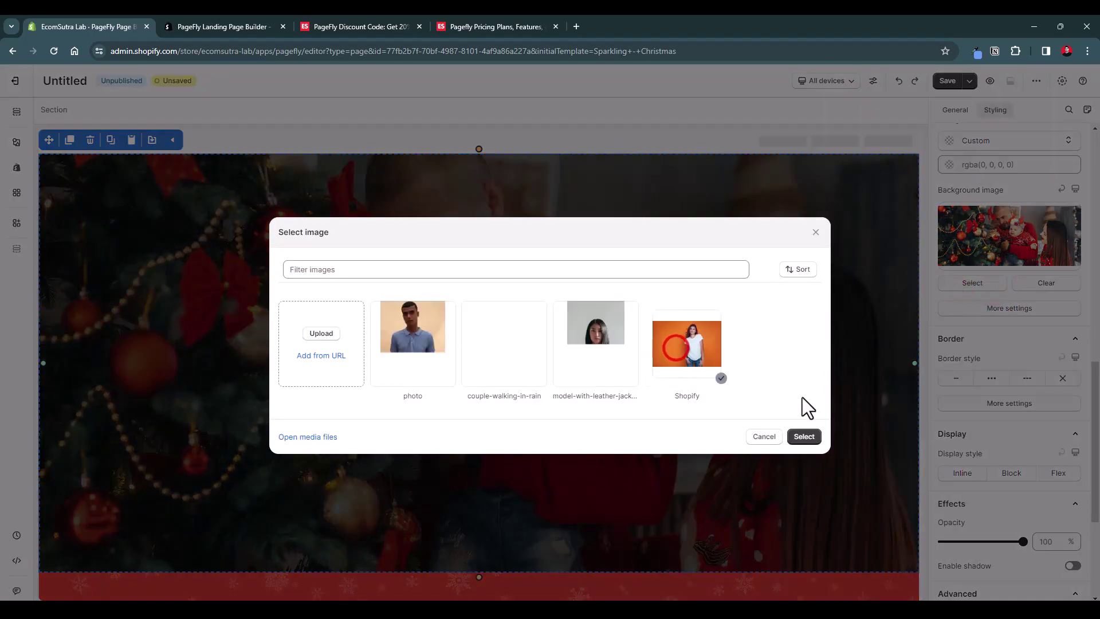
left_click(805, 437)
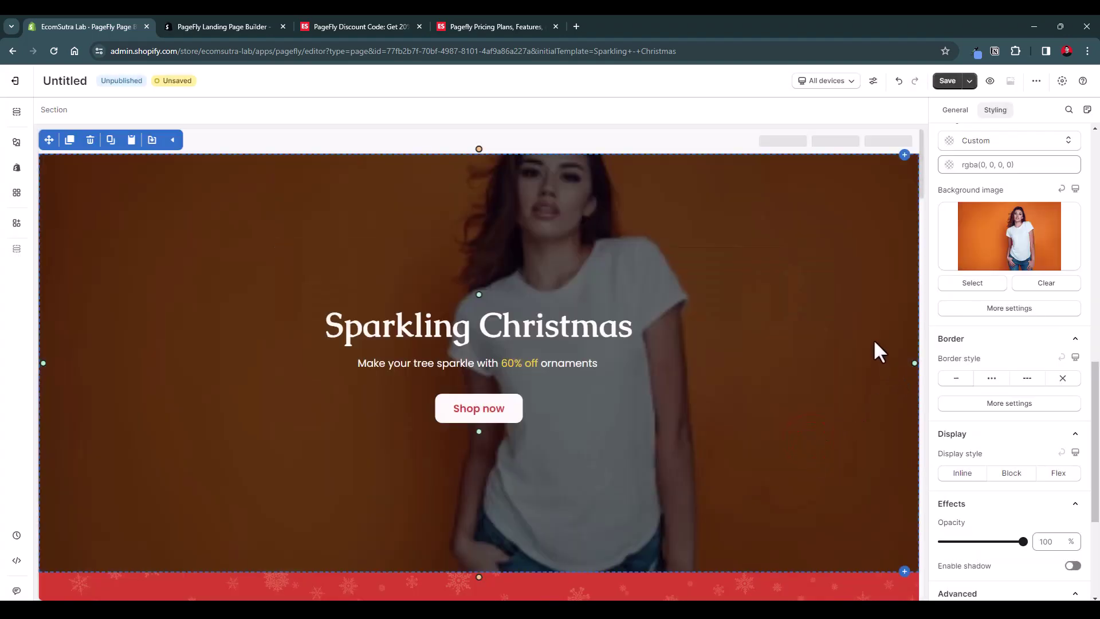
Clear the hero section's background image and set its background color to bright red
left_click(1066, 284)
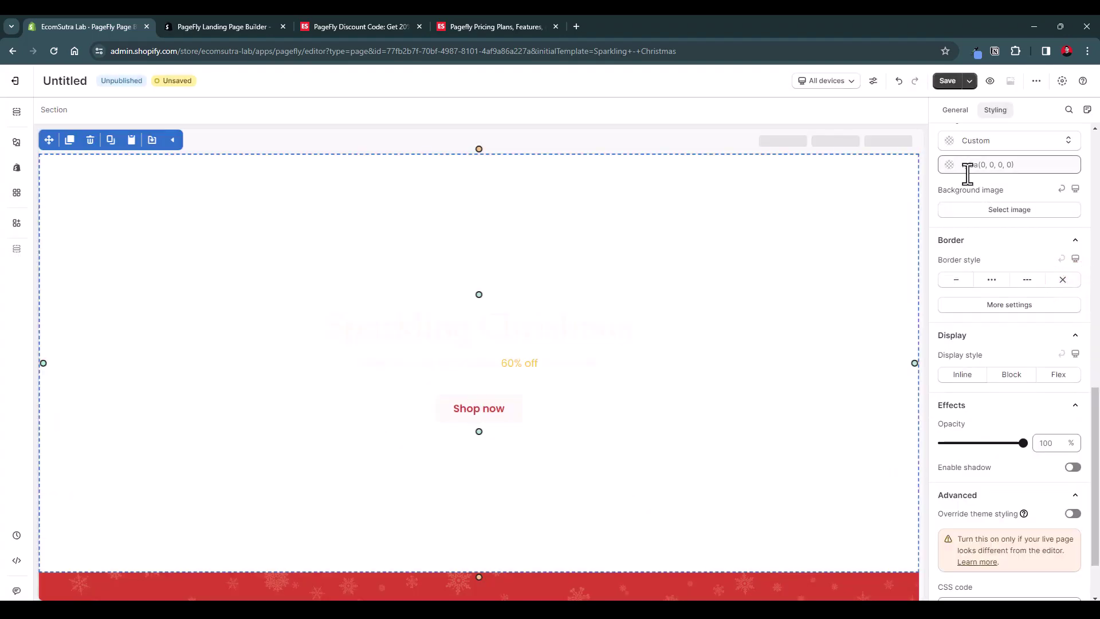
left_click(949, 164)
left_click(983, 227)
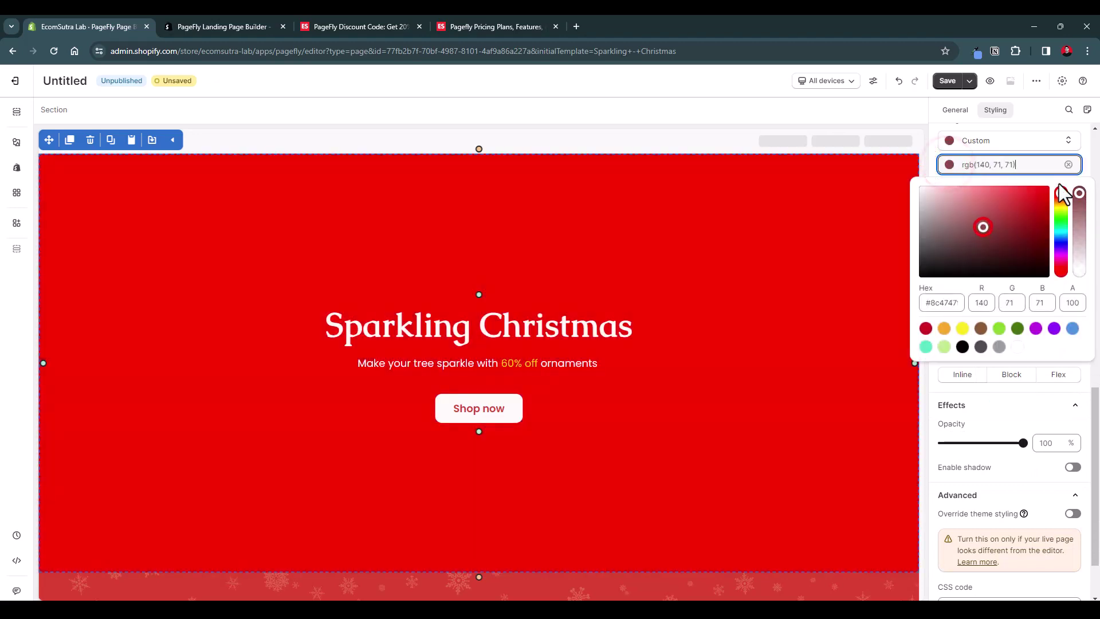
left_click(1049, 186)
left_click(717, 144)
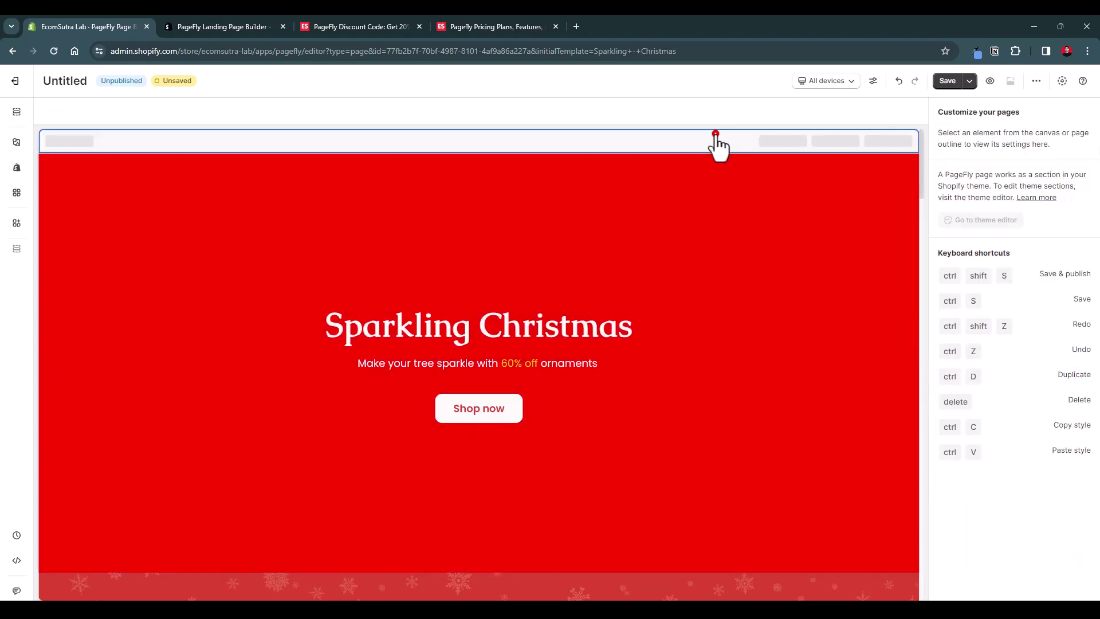
Inspect the background styling of the Christmas Is Coming countdown section
scroll(710, 269, "down", 3)
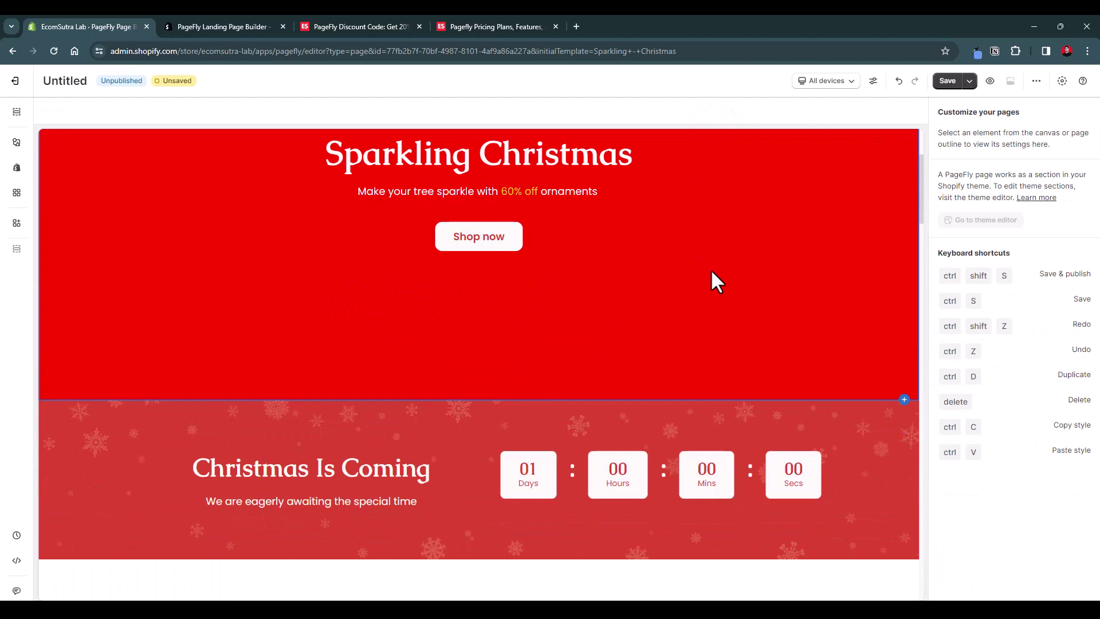
scroll(710, 271, "down", 3)
left_click(437, 240)
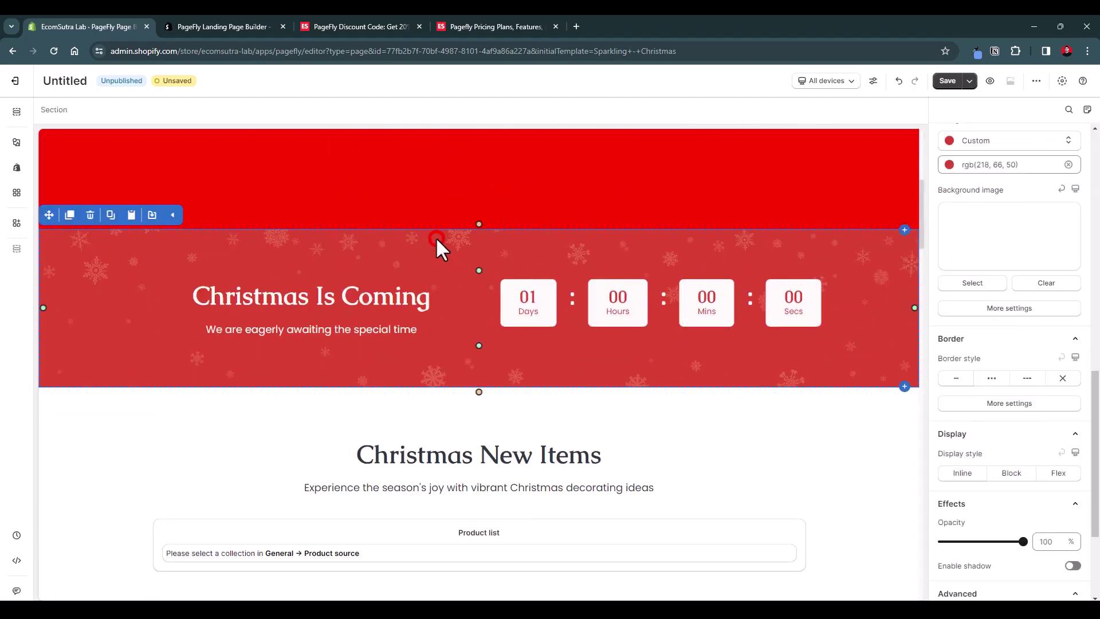
scroll(1013, 273, "up", 3)
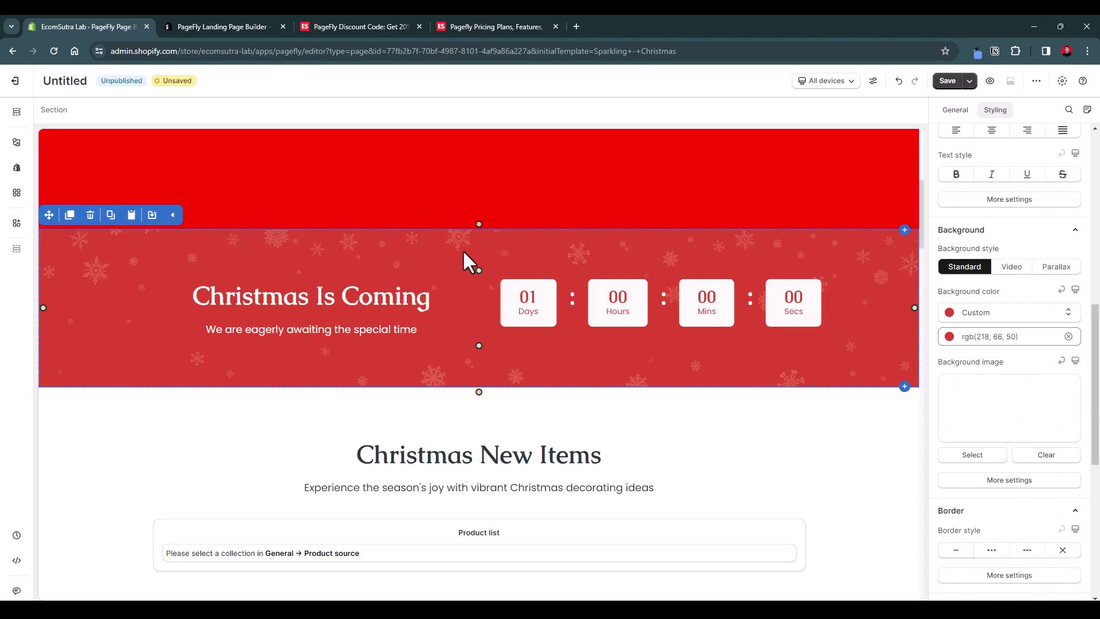
Set the Under $100 collection as the product source of the first Christmas New Items product list
scroll(506, 254, "down", 3)
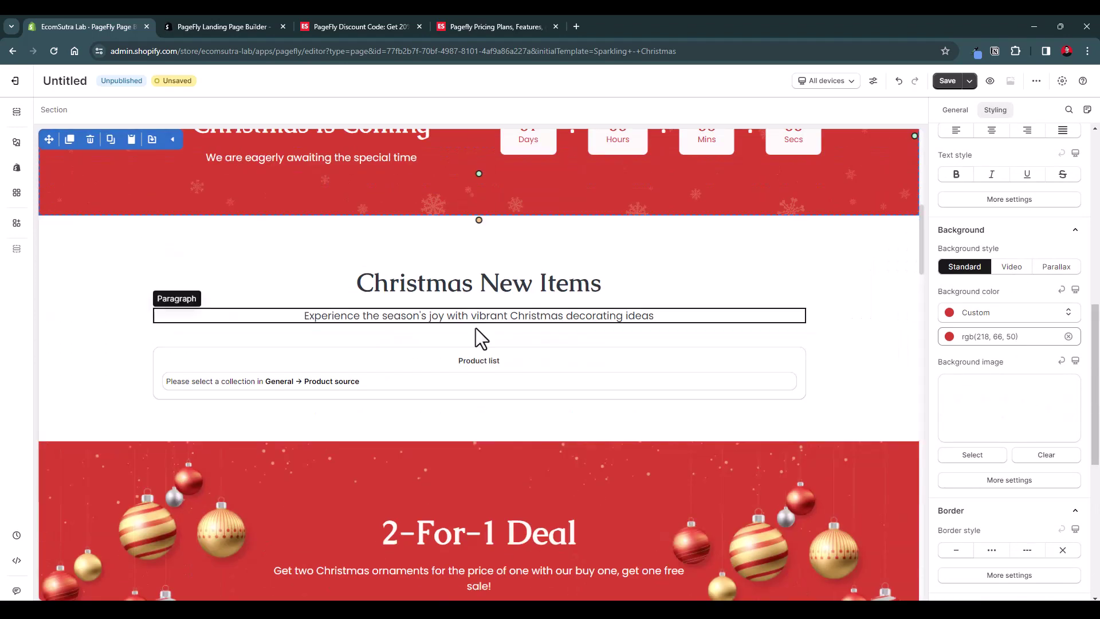
left_click(397, 383)
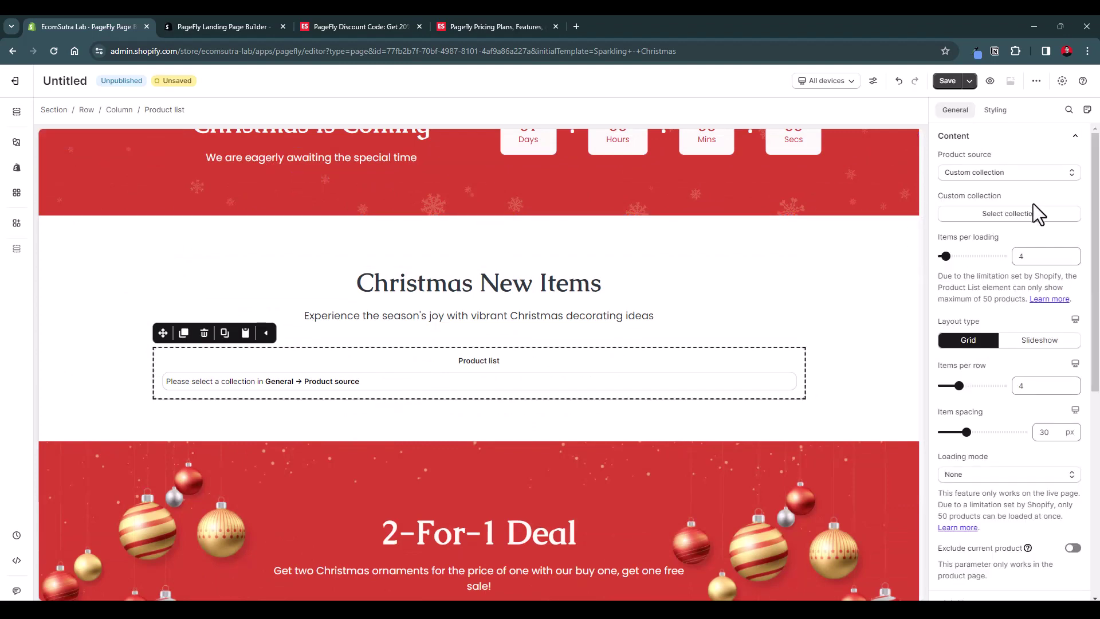
left_click(1032, 213)
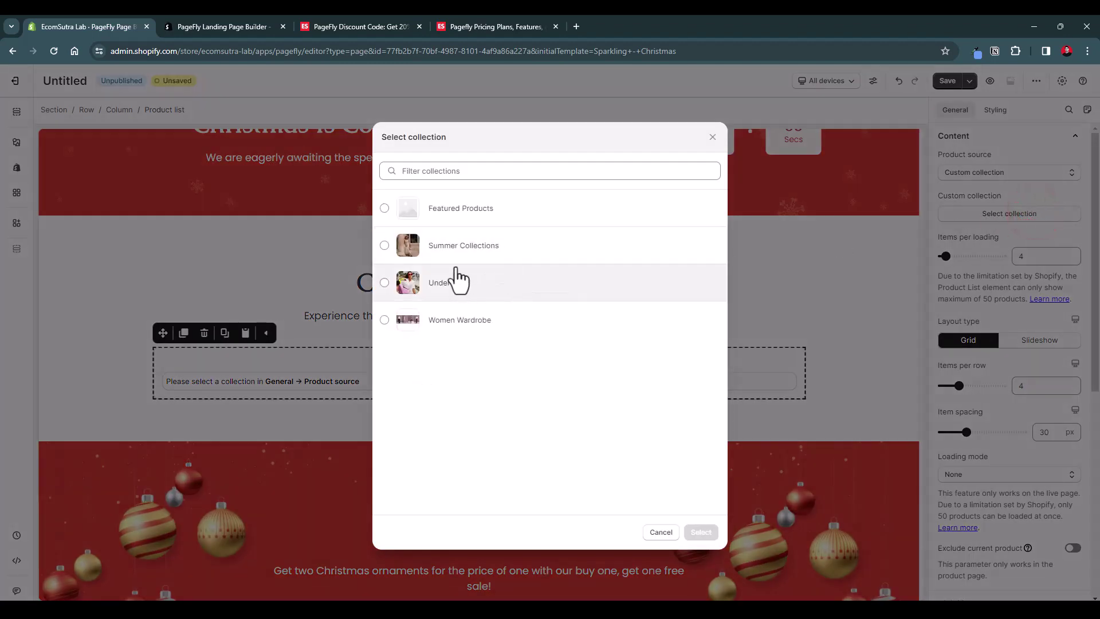
left_click(467, 245)
left_click(471, 284)
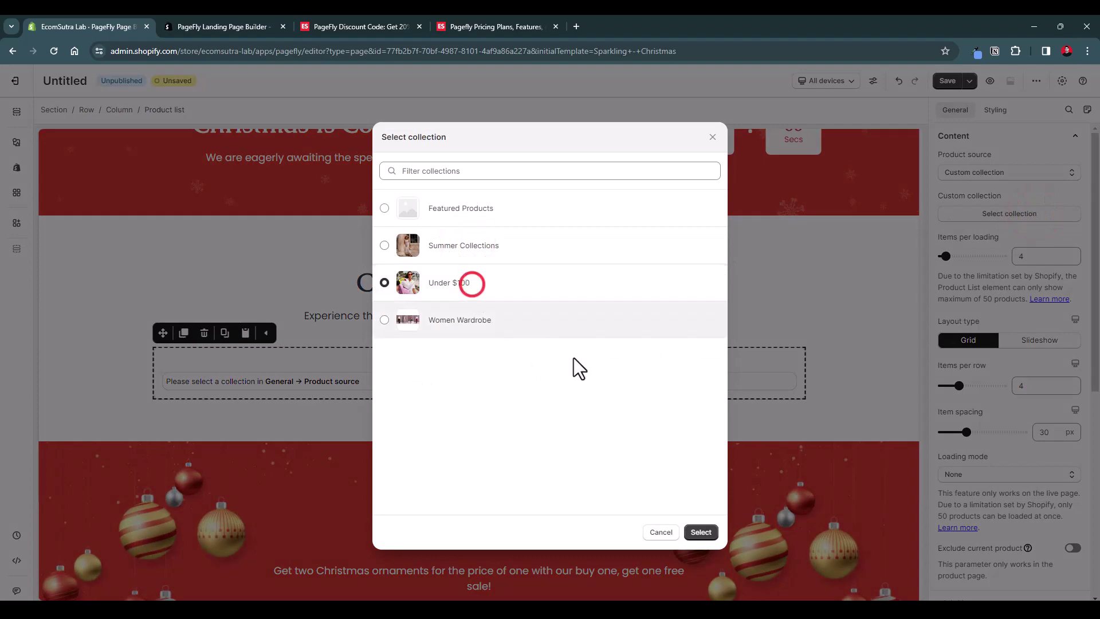
left_click(701, 532)
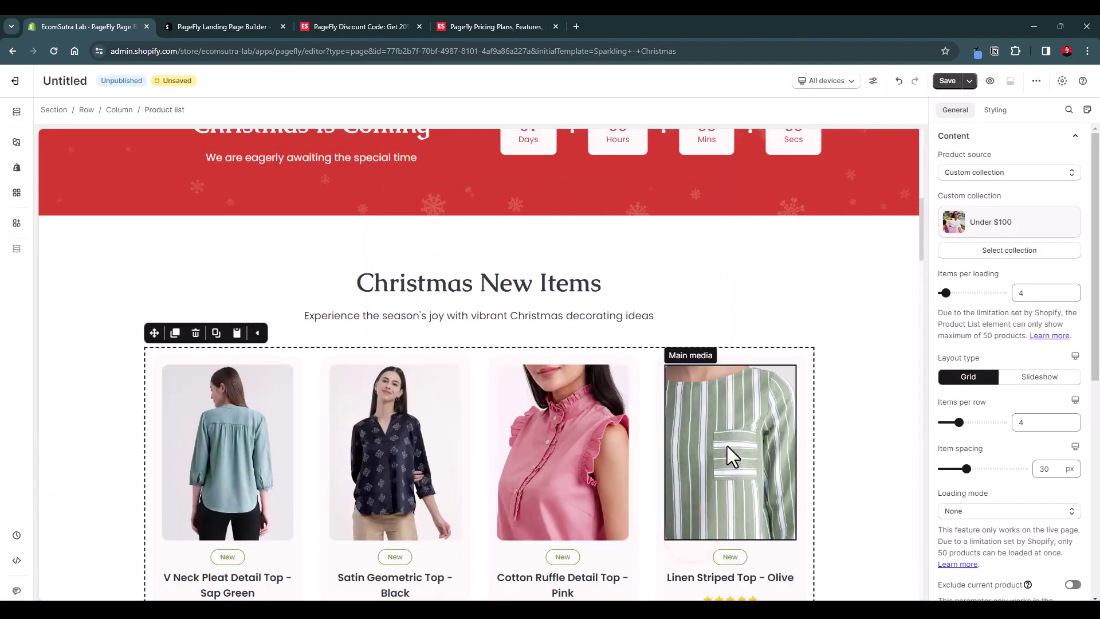
Set the first Christmas New Items product list to 3 items per loading and 3 items per row
scroll(727, 444, "down", 3)
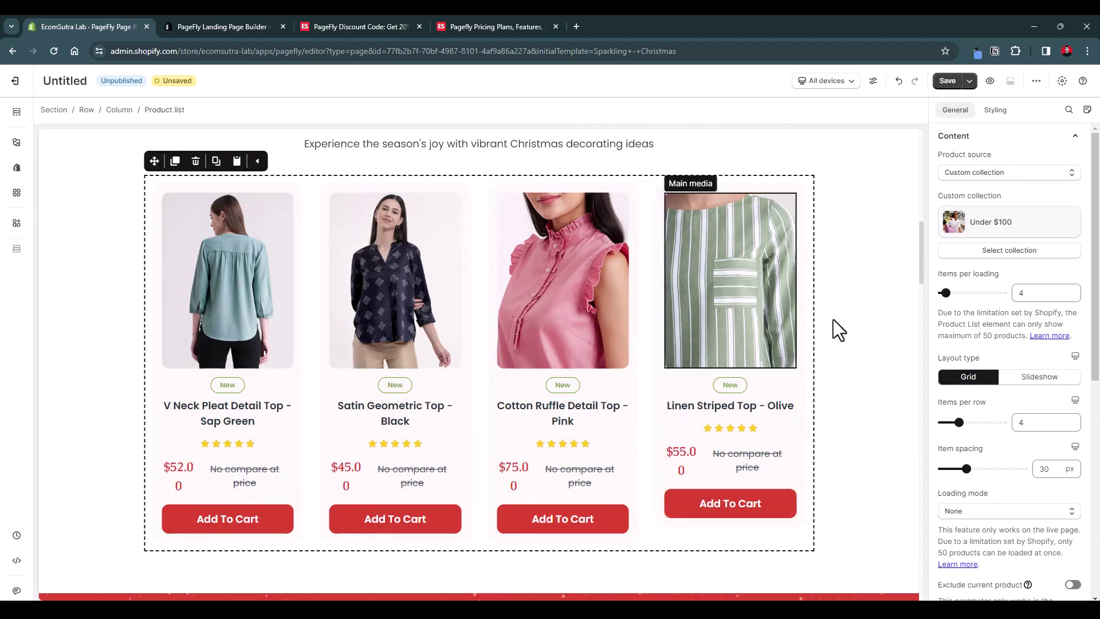
left_click(1038, 293)
left_click(1072, 296)
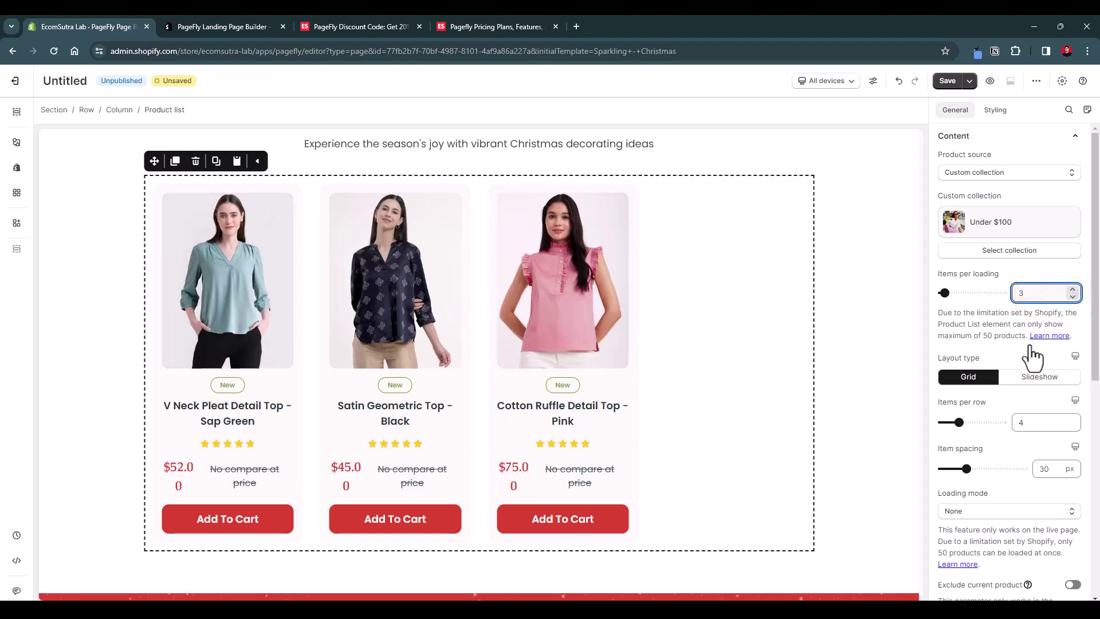
left_click(1072, 426)
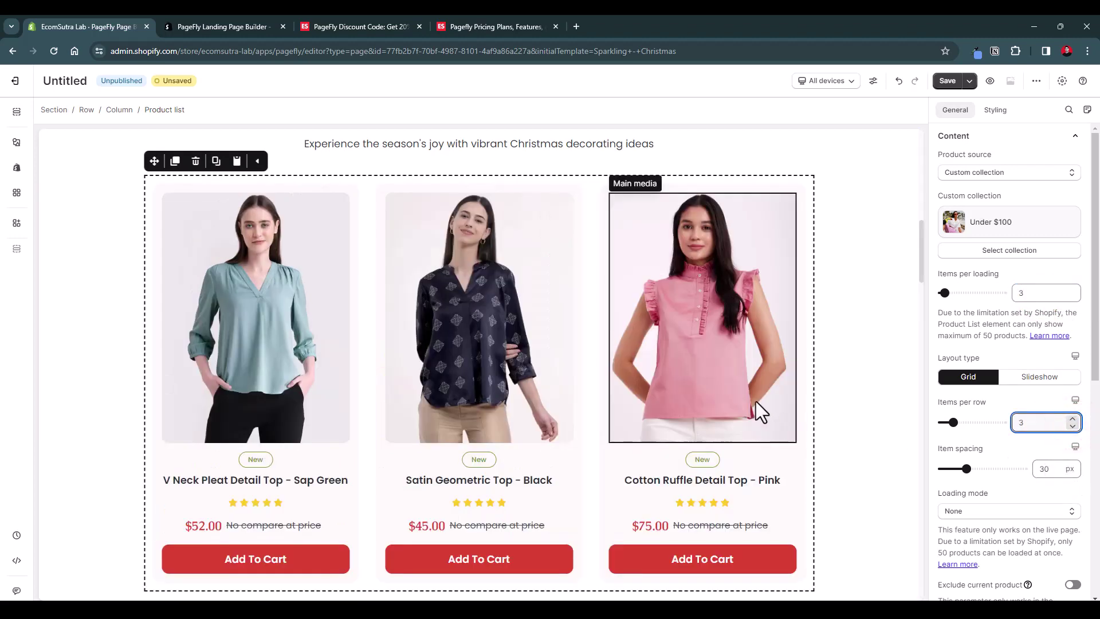
Look through the first product list's spacing, typography, background, border and effects styling options
scroll(755, 401, "down", 3)
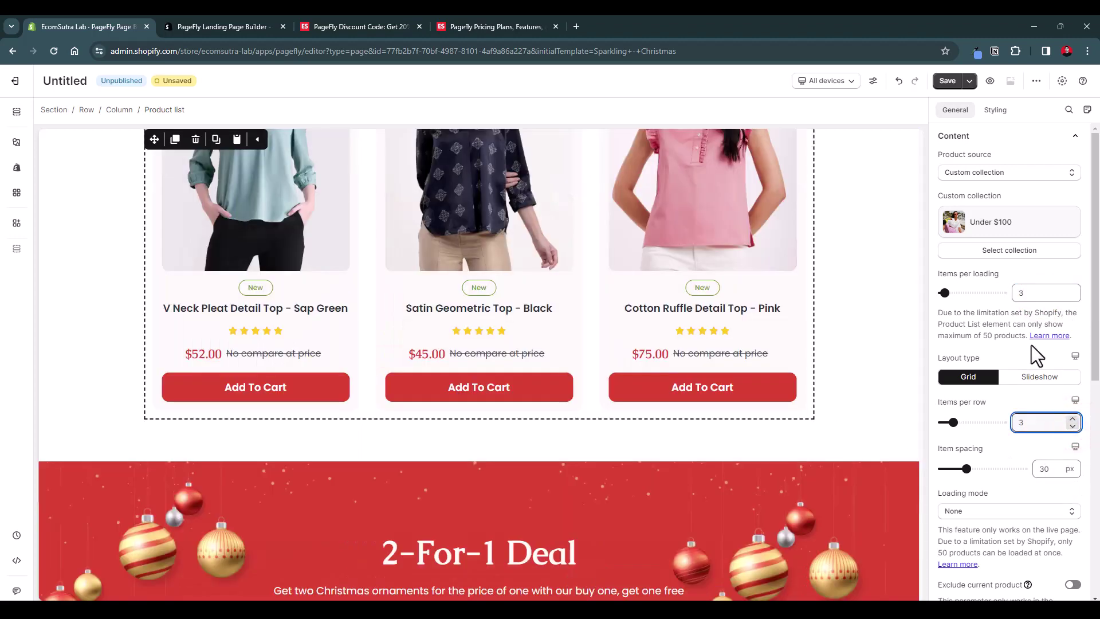
left_click(995, 109)
scroll(1028, 312, "down", 5)
scroll(1029, 338, "down", 3)
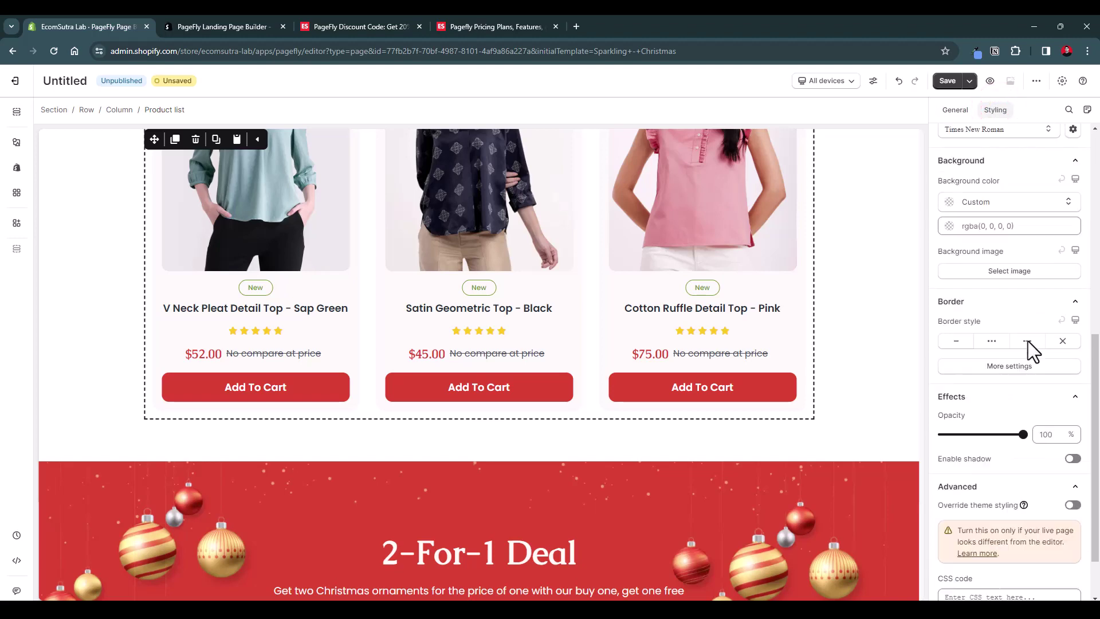
scroll(1003, 401, "up", 10)
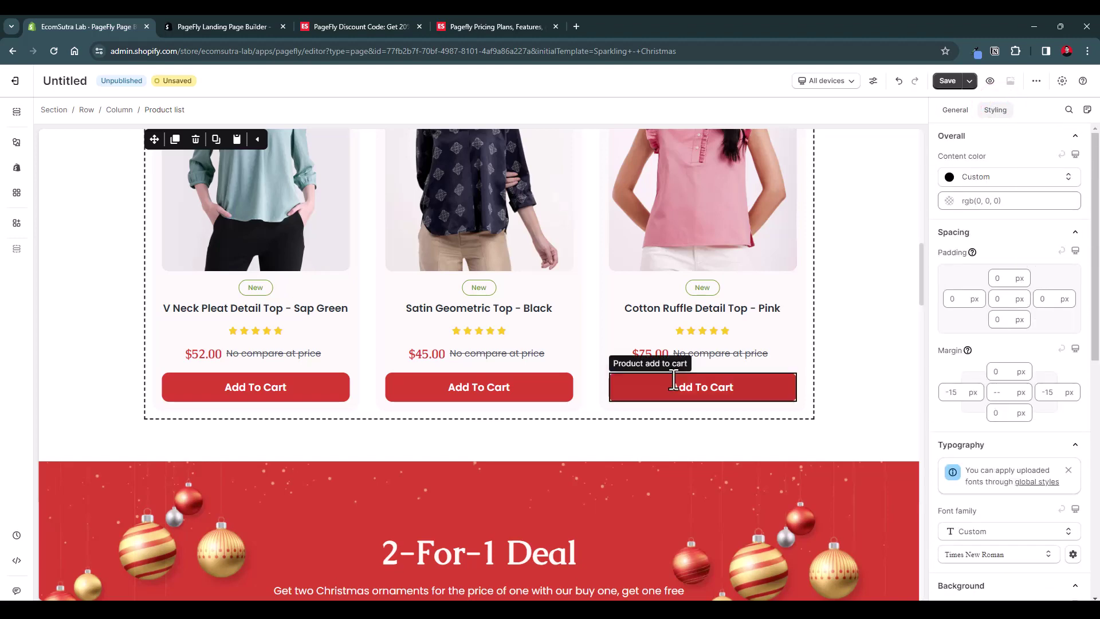
Set the Featured Products collection as the source of the Christmas New Items product list below the 2-For-1 Deal section
scroll(658, 369, "down", 5)
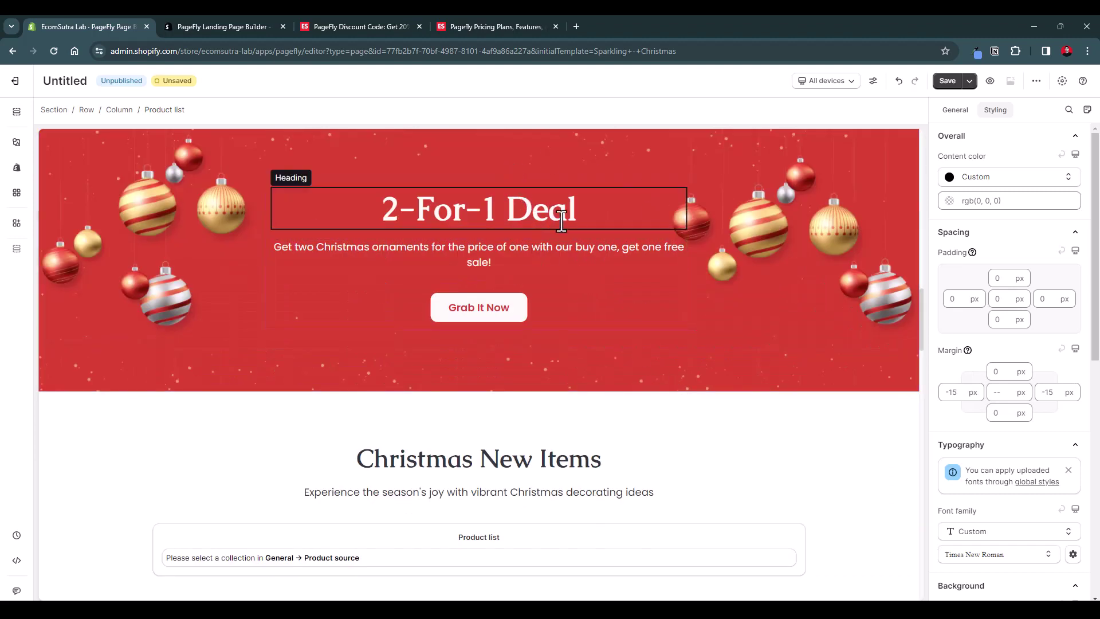
scroll(533, 317, "down", 5)
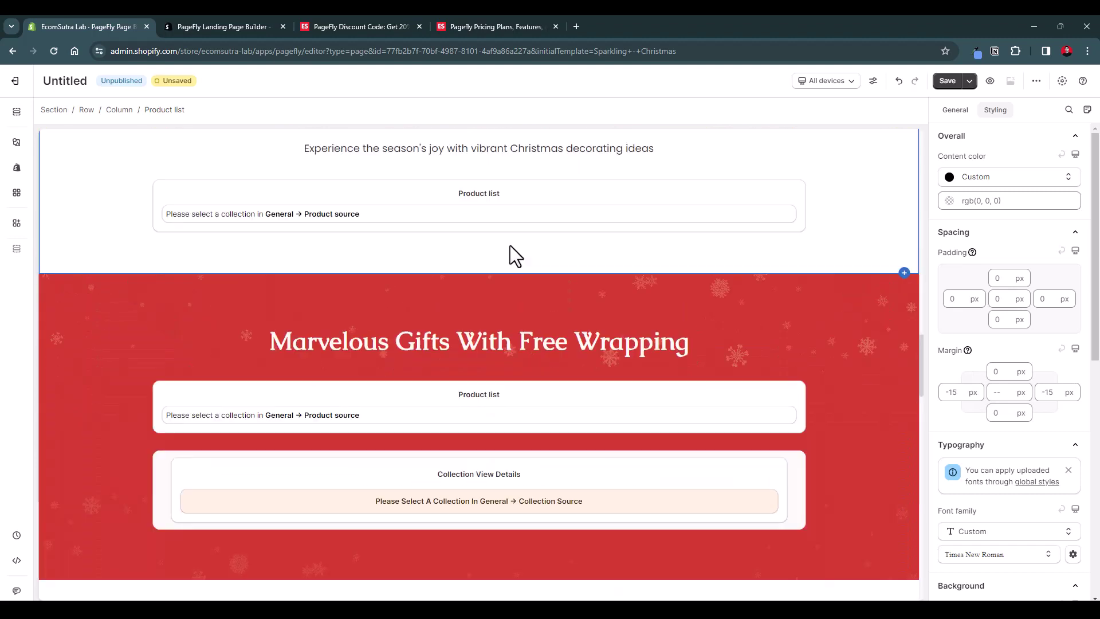
scroll(510, 270, "up", 3)
left_click(515, 379)
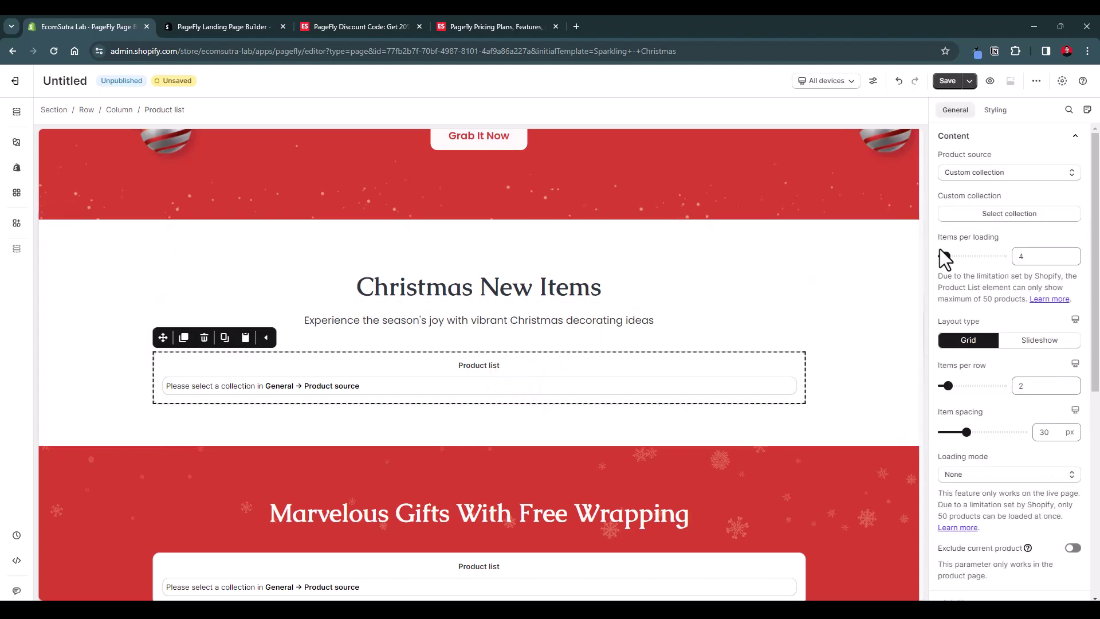
left_click(996, 213)
left_click(511, 210)
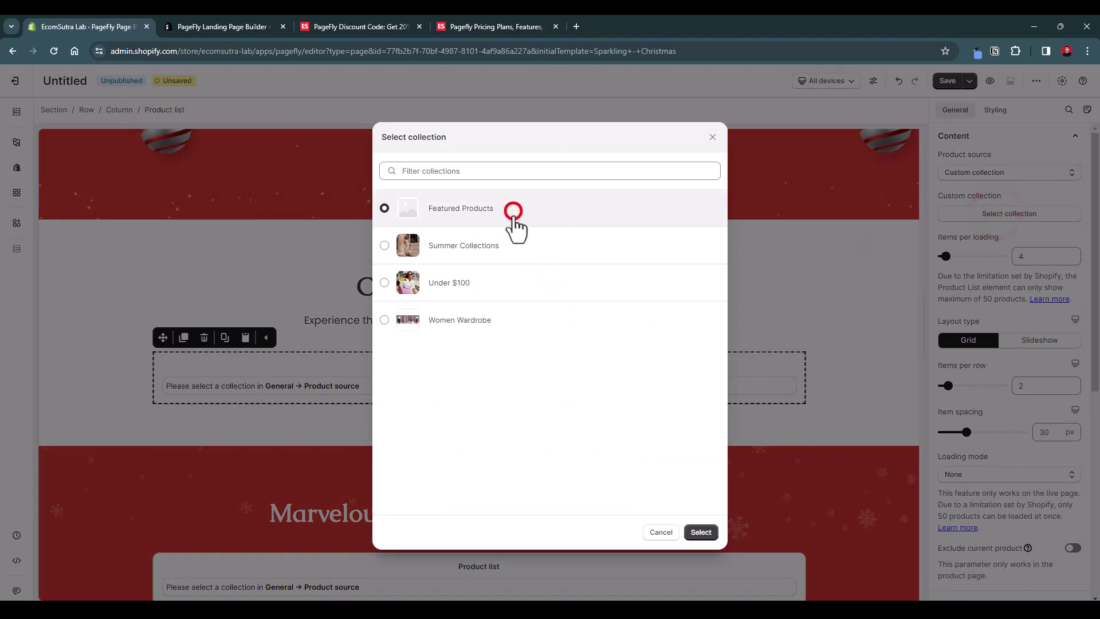
left_click(700, 532)
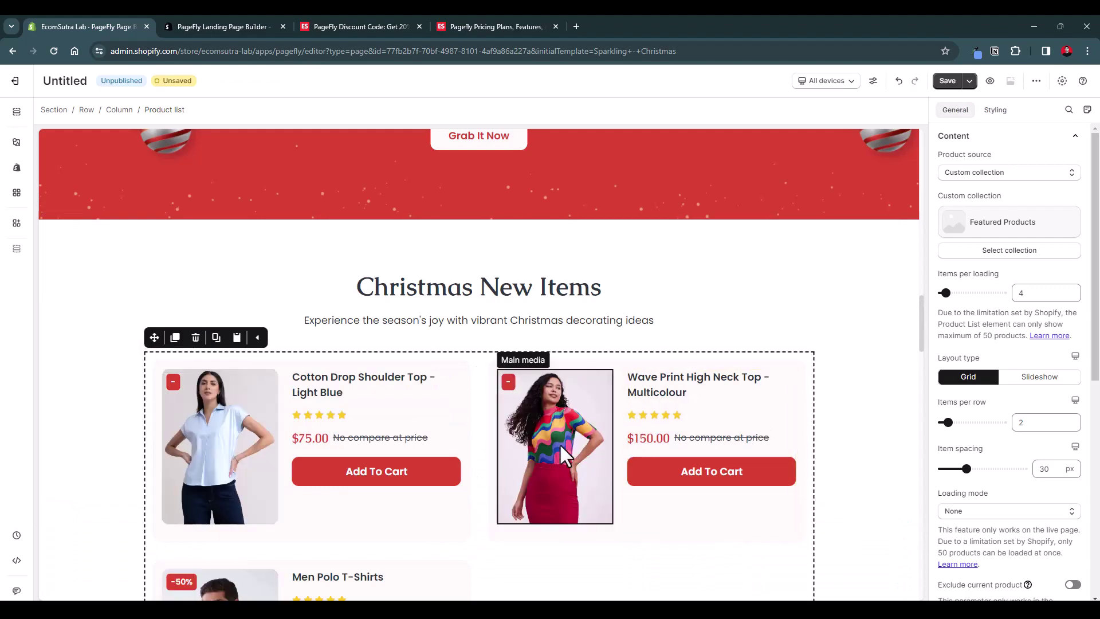
Review both filled product lists and the gift wrapping and offer sections, and select the Flash Sale banner's column
scroll(565, 456, "up", 10)
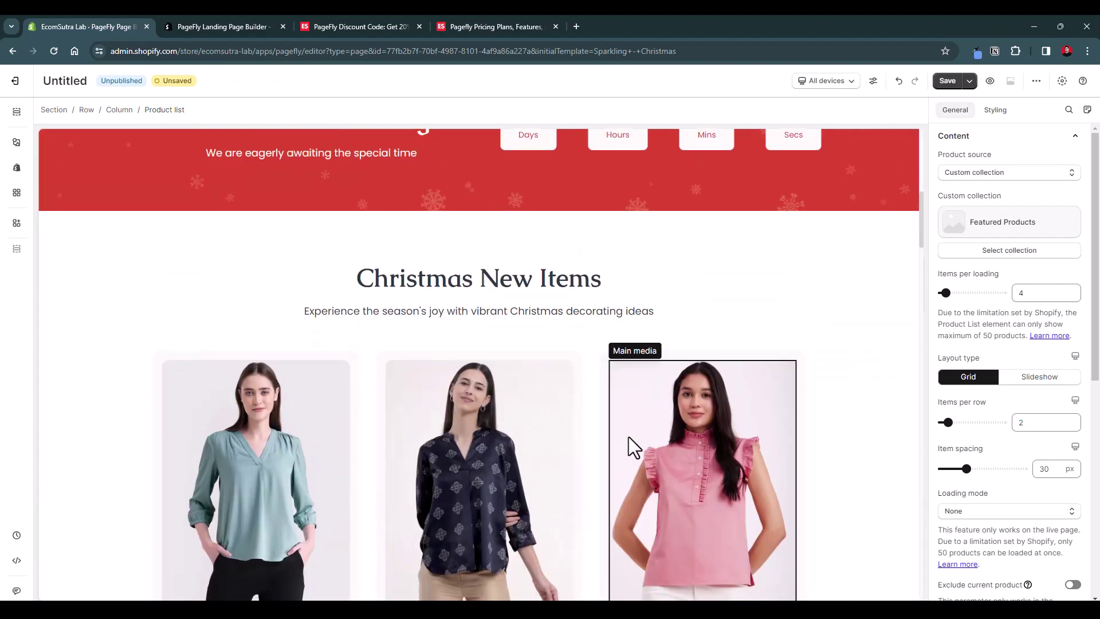
scroll(628, 436, "down", 20)
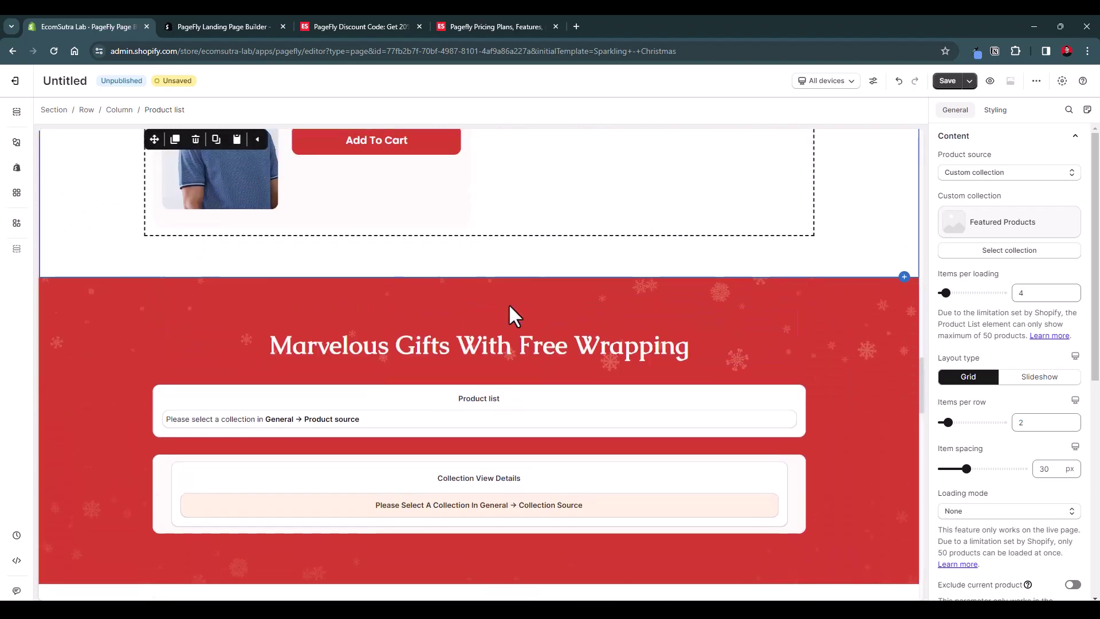
scroll(480, 429, "down", 3)
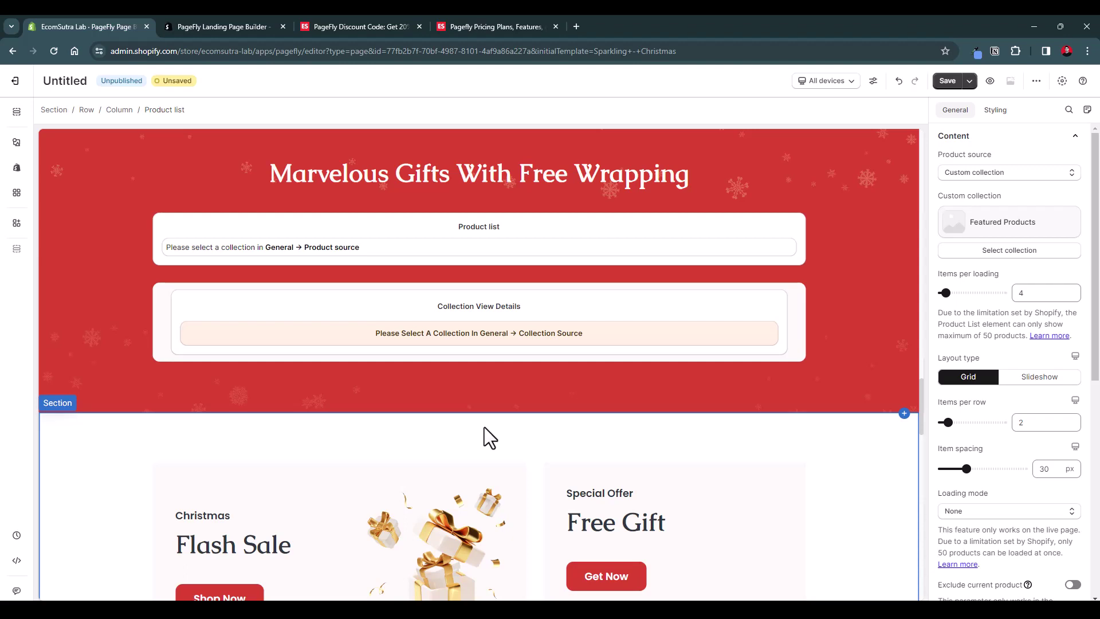
scroll(484, 428, "down", 6)
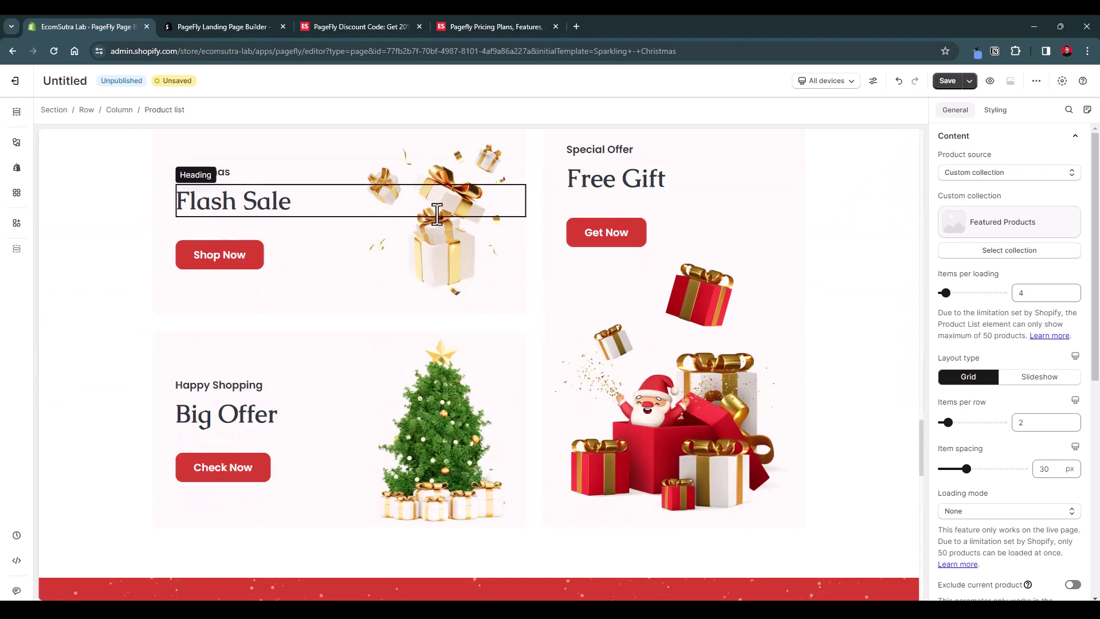
left_click(434, 215)
left_click(436, 250)
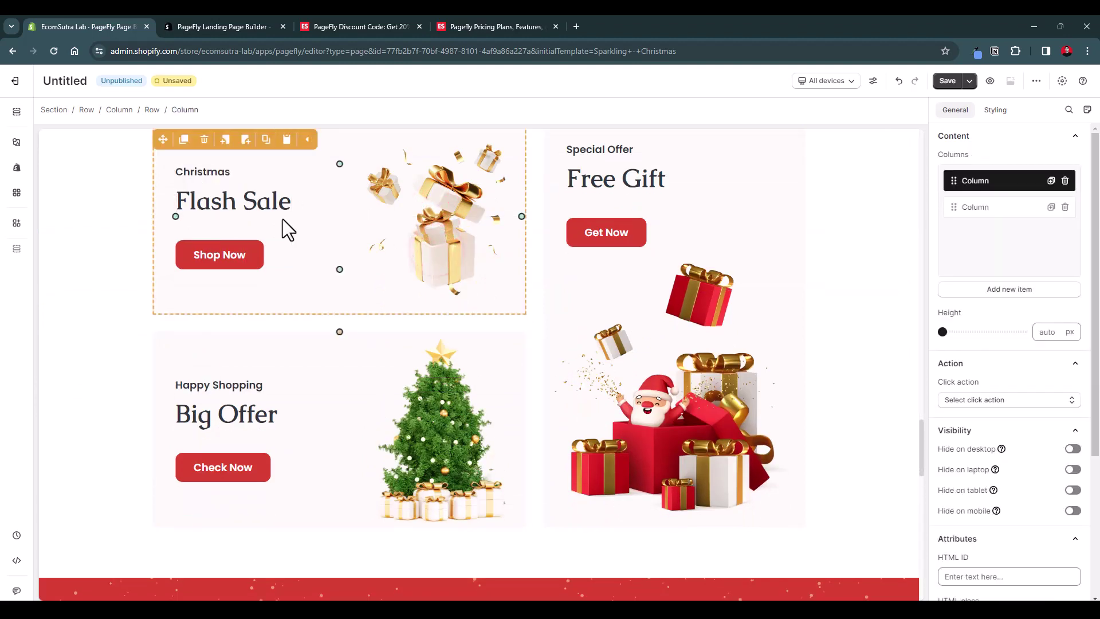
Select the Flash Sale banner's Shop Now button and review the service features, customer reviews and contact sections further down the page
left_click(255, 263)
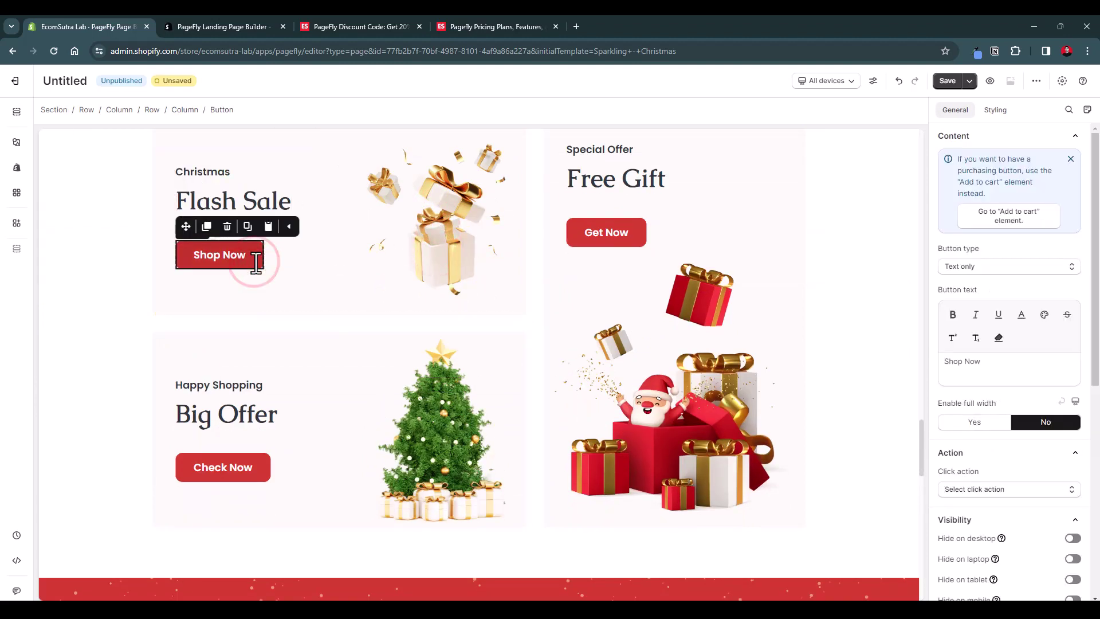
scroll(255, 262, "down", 15)
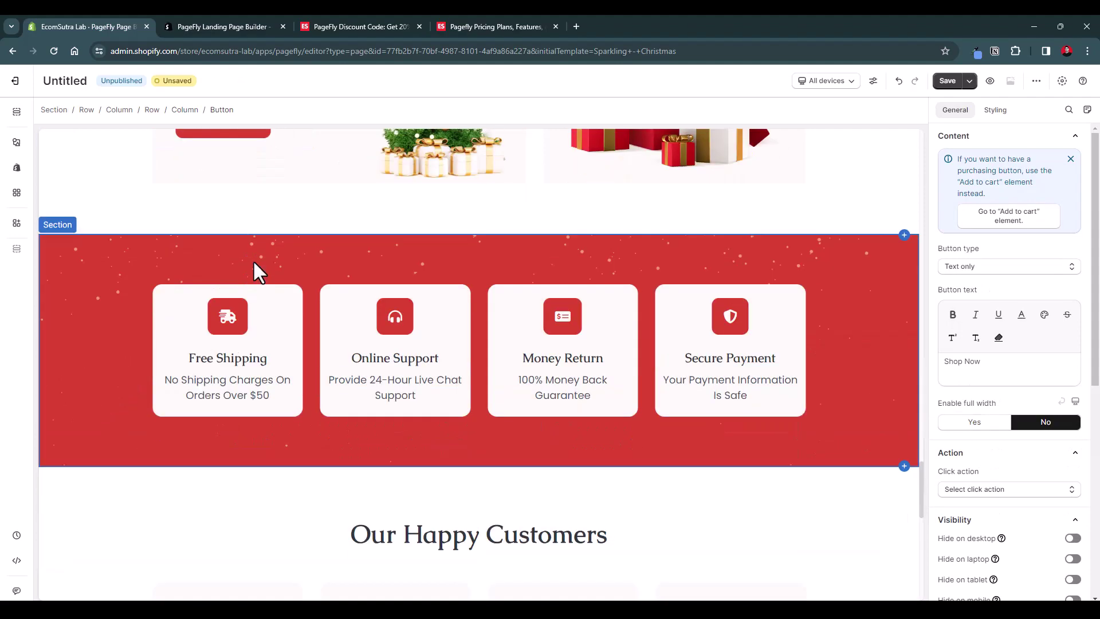
scroll(255, 262, "up", 3)
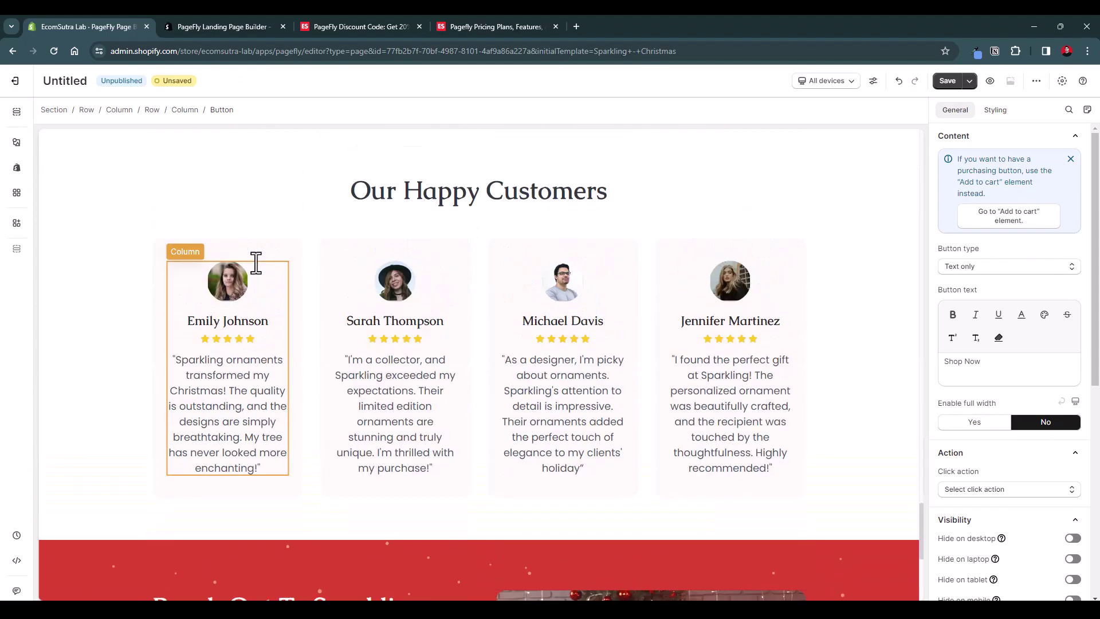
scroll(307, 297, "down", 6)
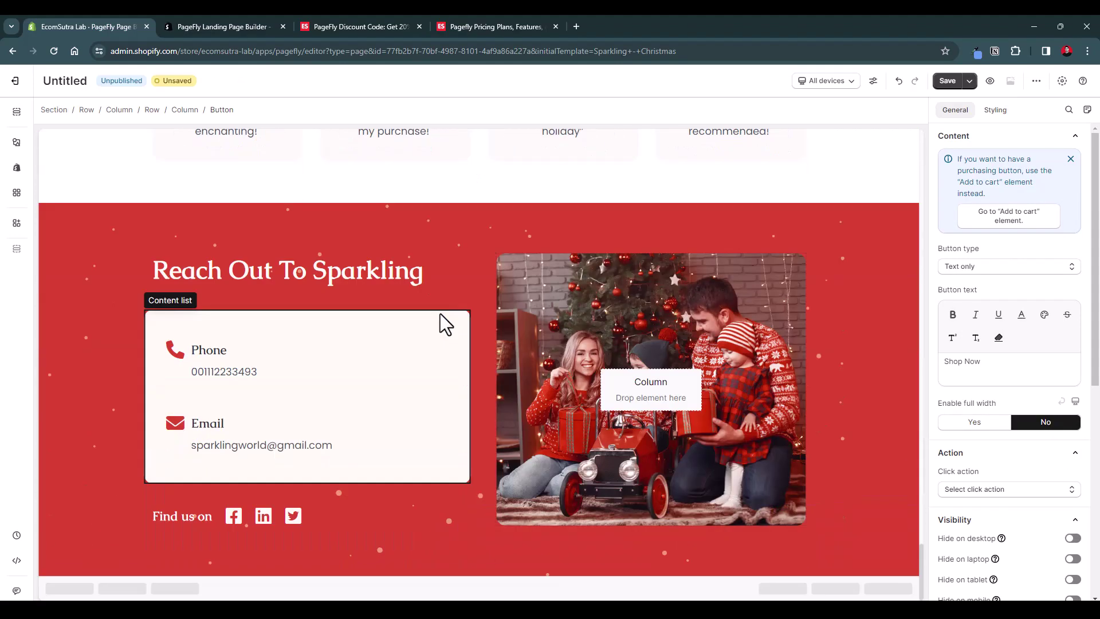
scroll(440, 314, "up", 20)
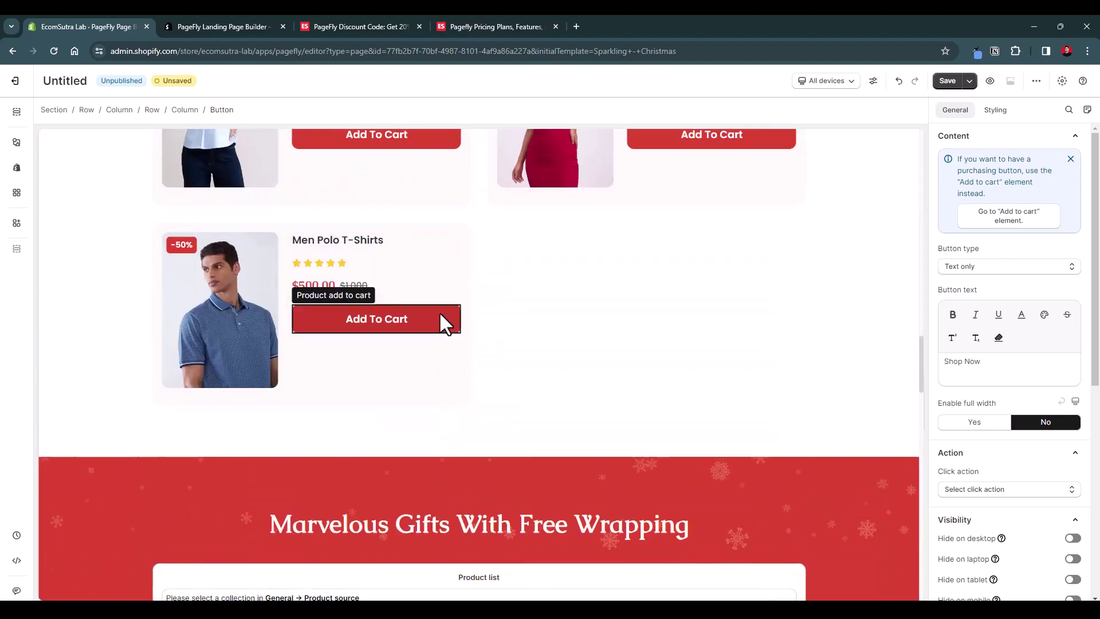
scroll(442, 319, "up", 9)
scroll(437, 307, "down", 13)
Delete the product list and the collection view details block from the Marvelous Gifts With Free Wrapping section
left_click(464, 344)
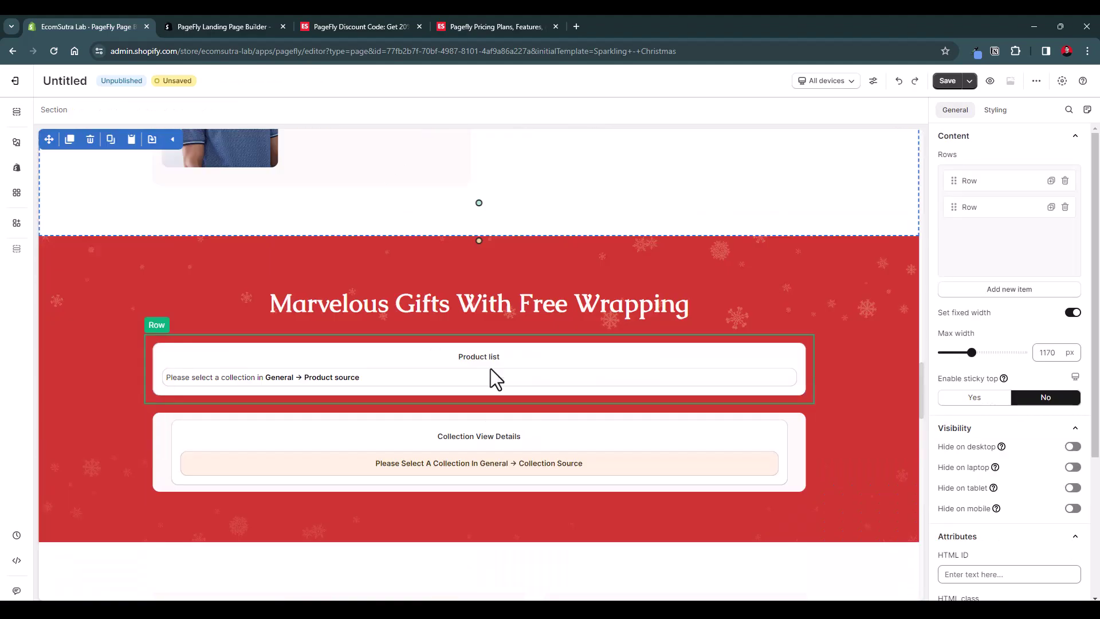
left_click(579, 387)
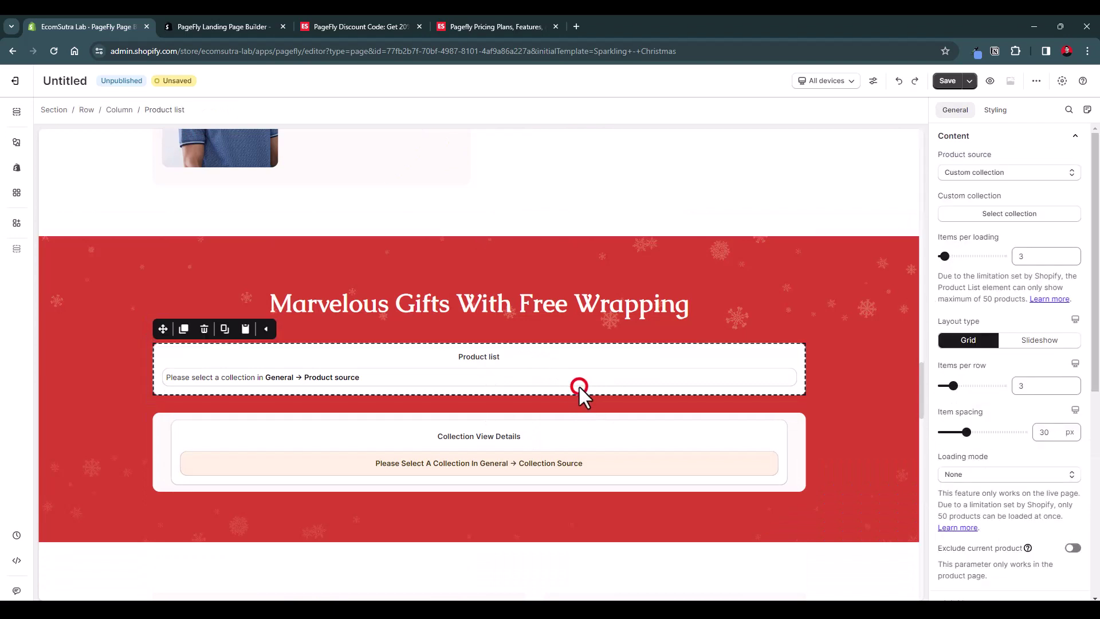
left_click(203, 331)
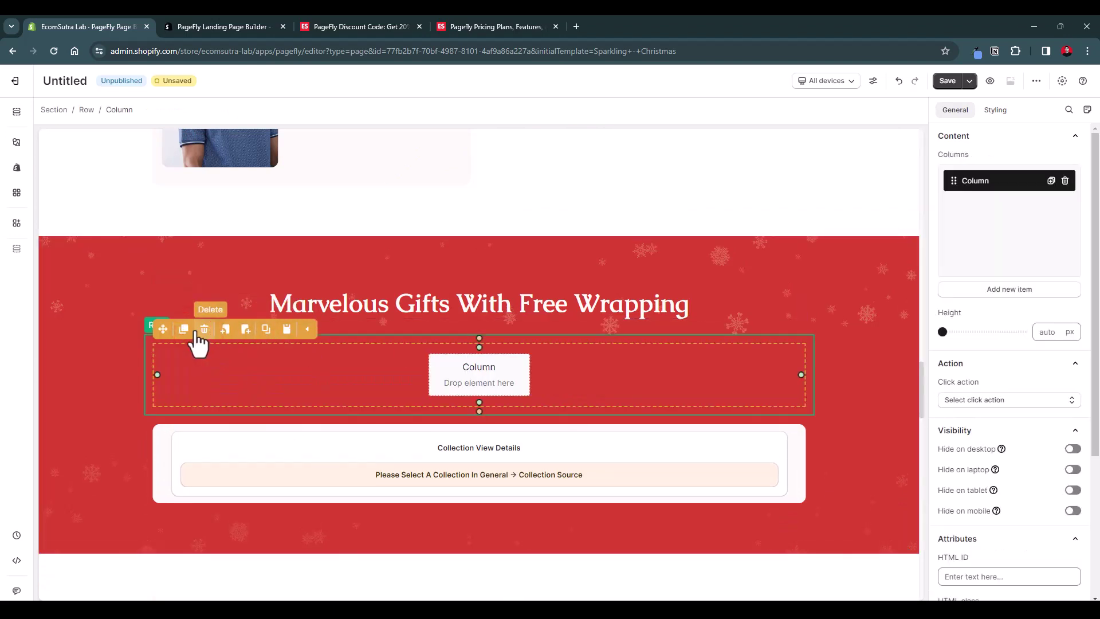
left_click(190, 446)
left_click(213, 418)
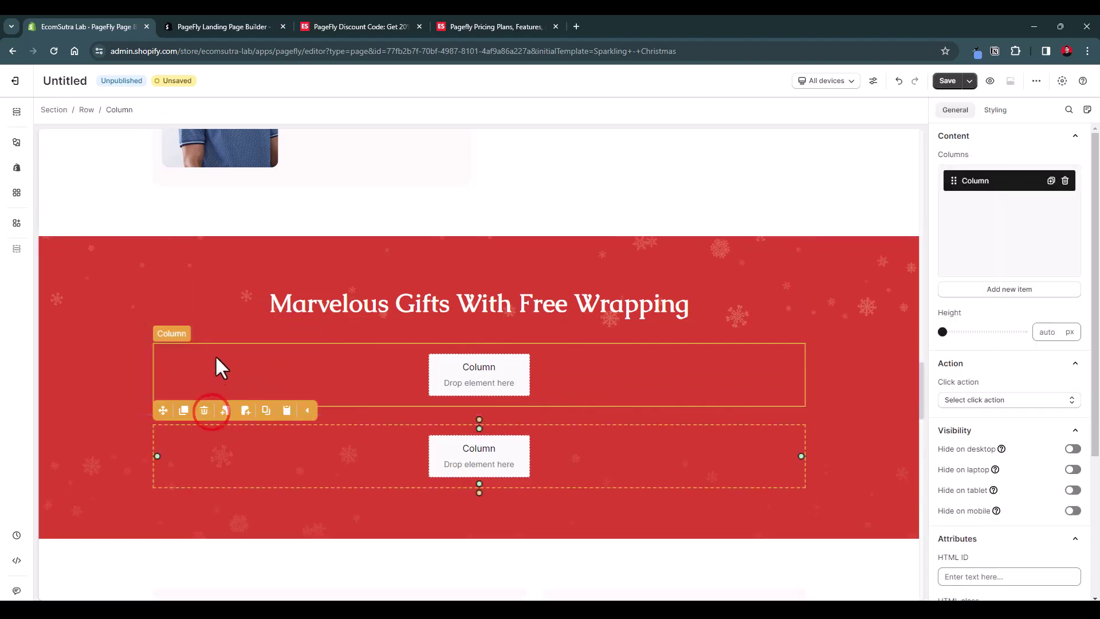
Remove the second empty column with its row and the first row's empty column below the Marvelous Gifts With Free Wrapping heading
left_click(204, 410)
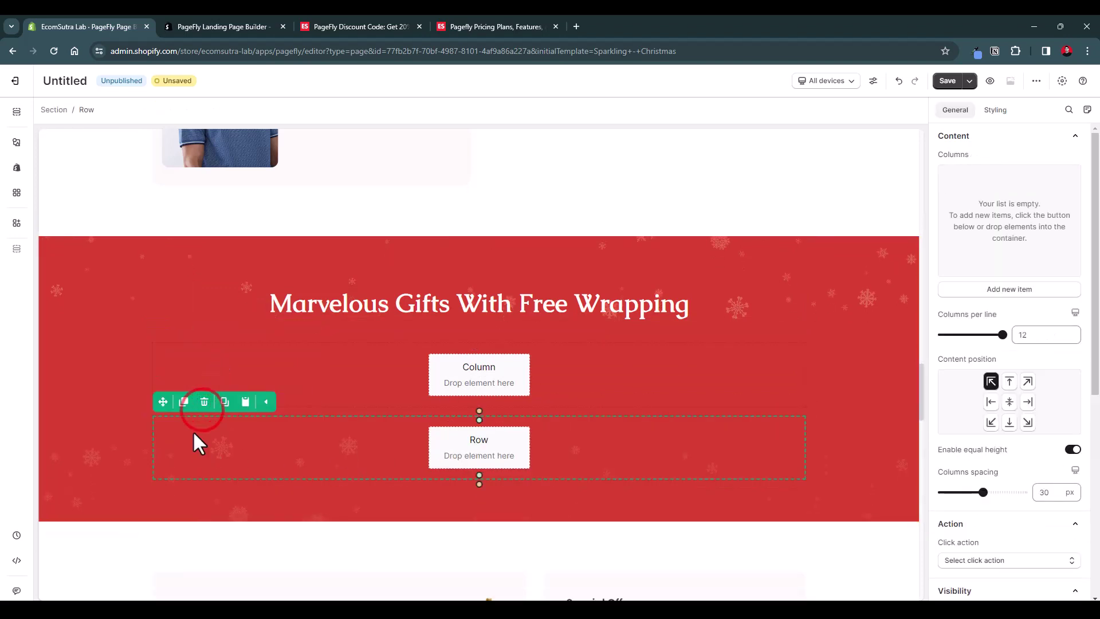
left_click(205, 404)
left_click(211, 385)
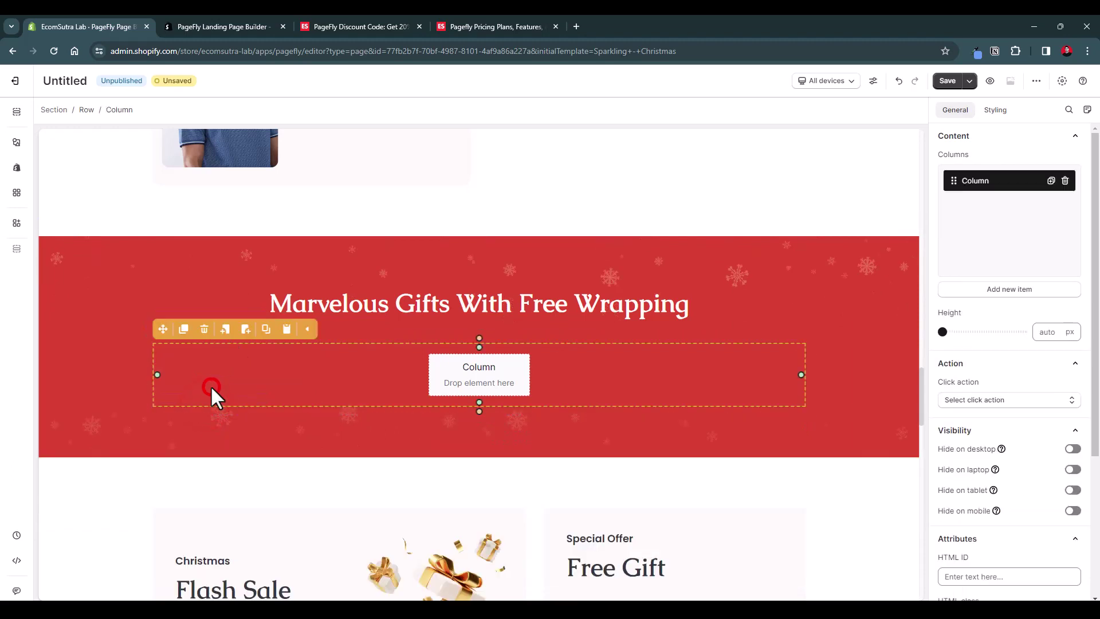
left_click(202, 325)
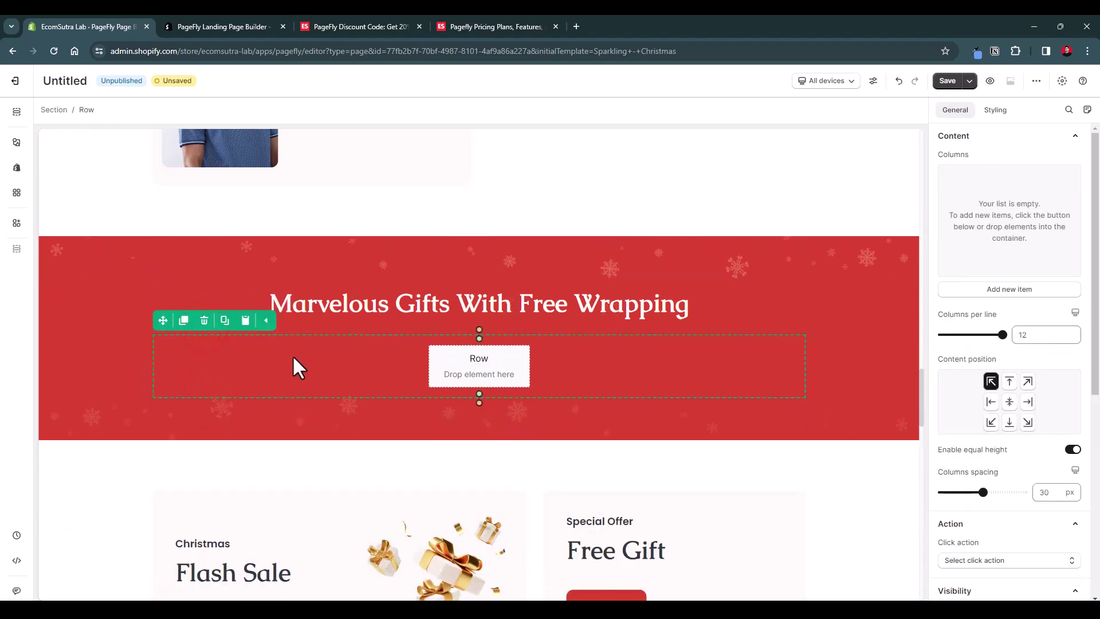
Add a YouTube video element to the empty row below the Marvelous Gifts With Free Wrapping heading
left_click(17, 142)
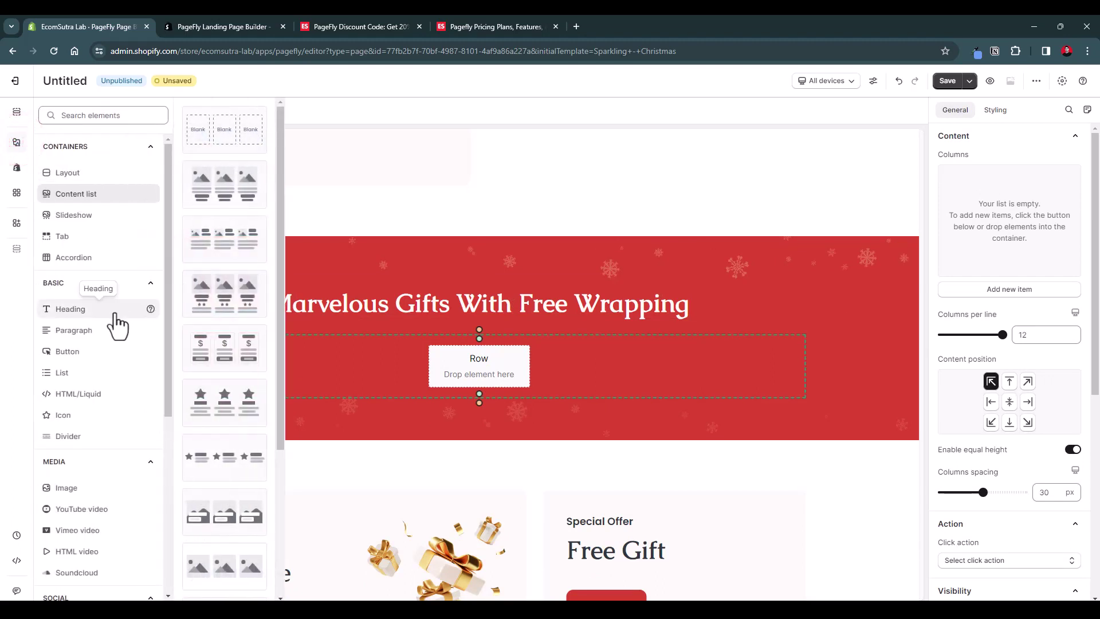
scroll(114, 321, "down", 3)
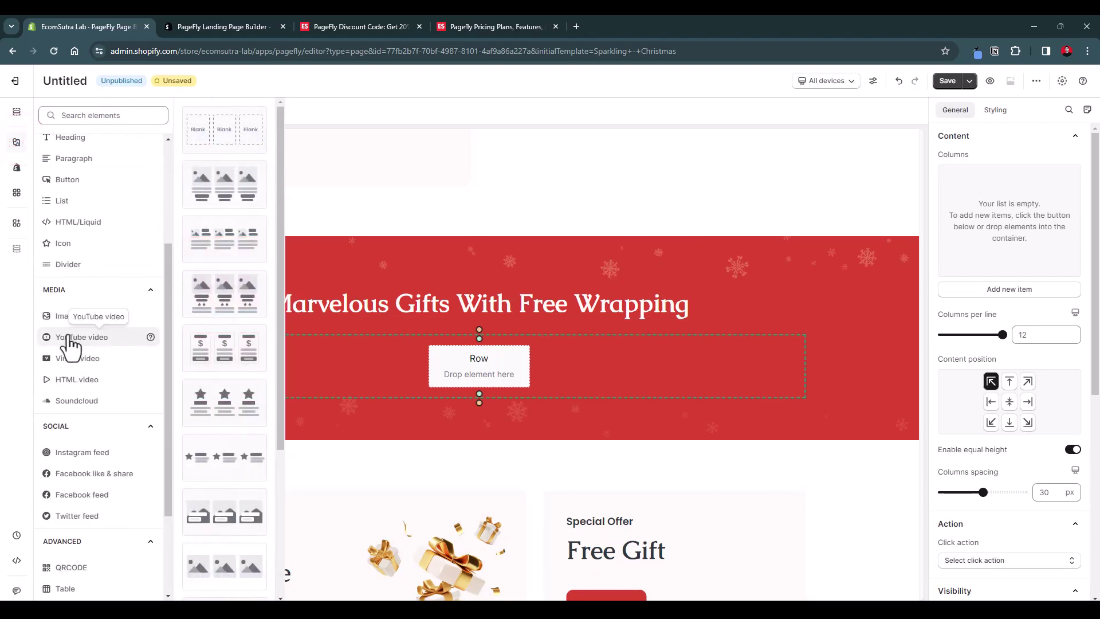
left_click_drag(69, 342, 382, 365)
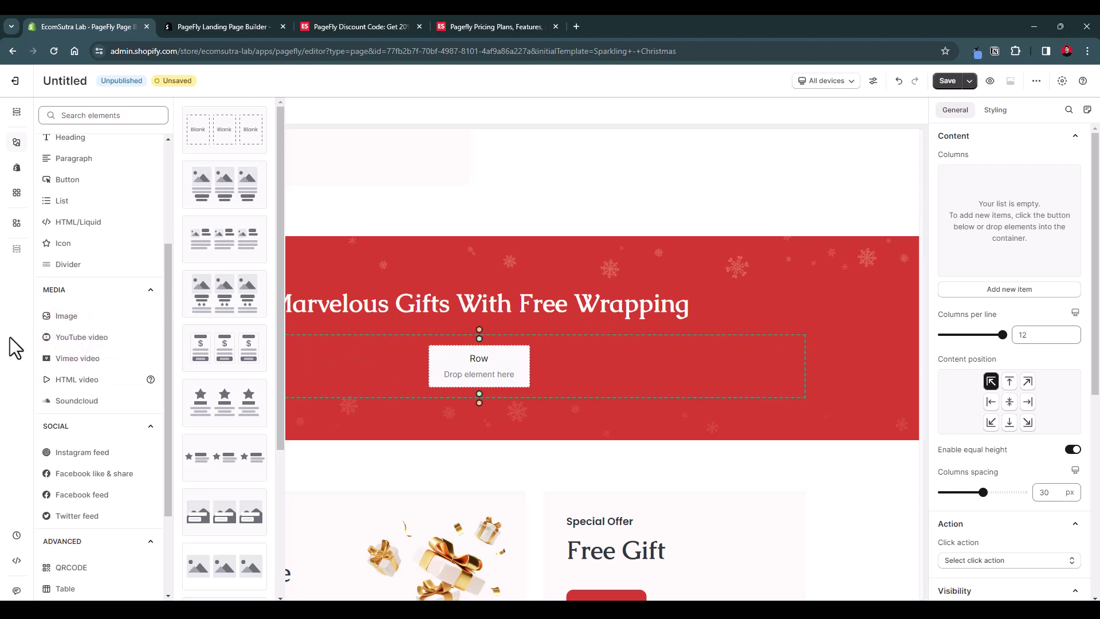
left_click(72, 338)
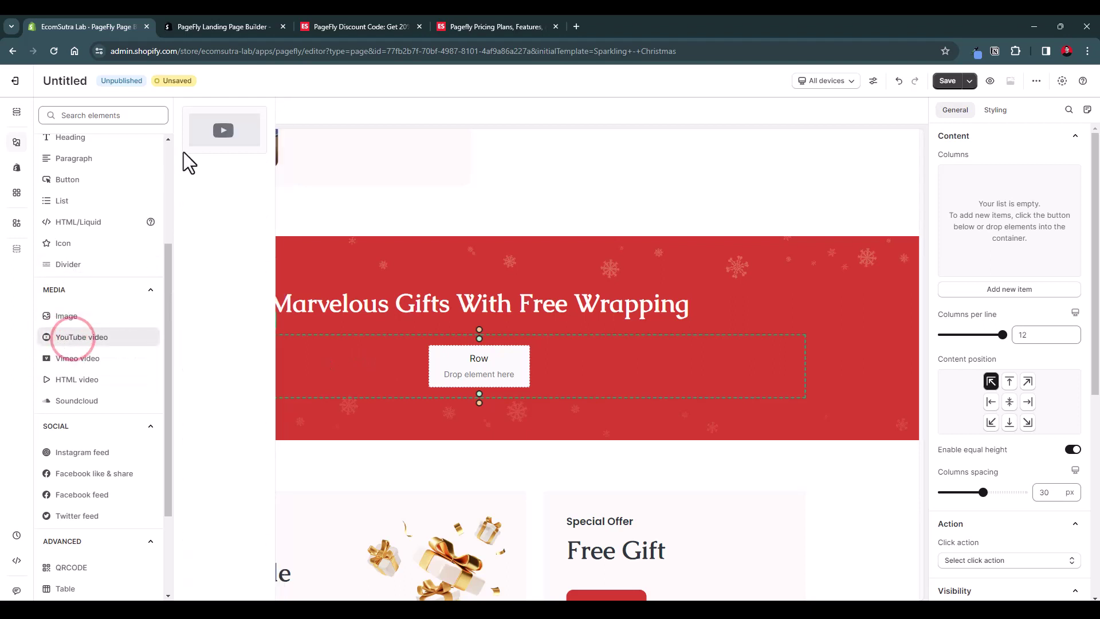
left_click_drag(183, 153, 445, 348)
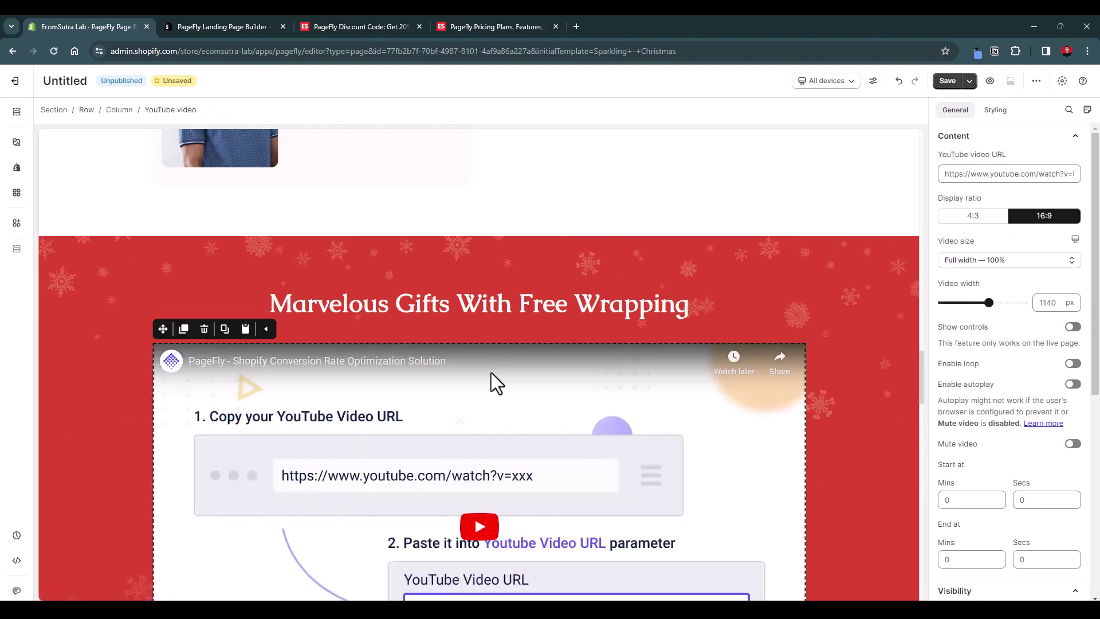
Try the 4:3 display ratio on the YouTube video and restore the 16:9 ratio
scroll(490, 372, "down", 3)
triple_click(1023, 173)
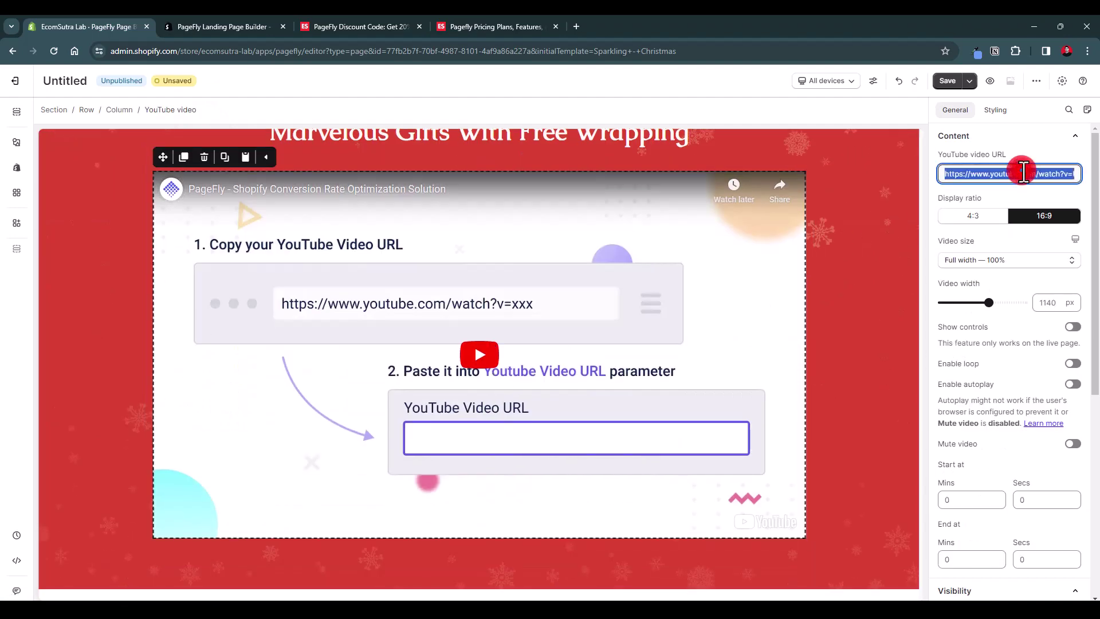
left_click(995, 213)
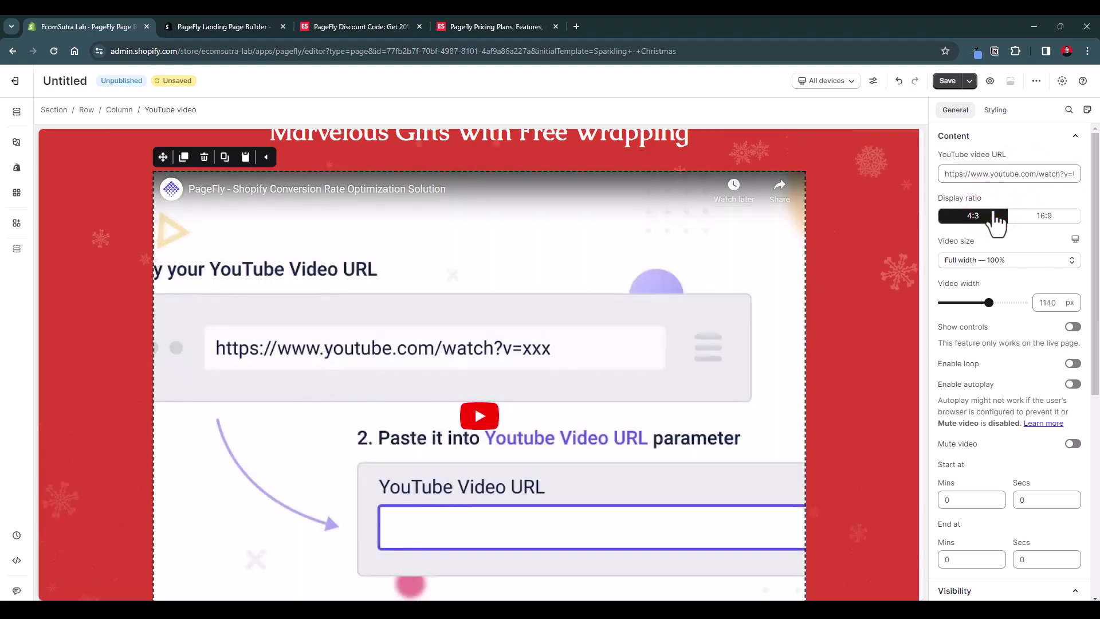
left_click(1041, 214)
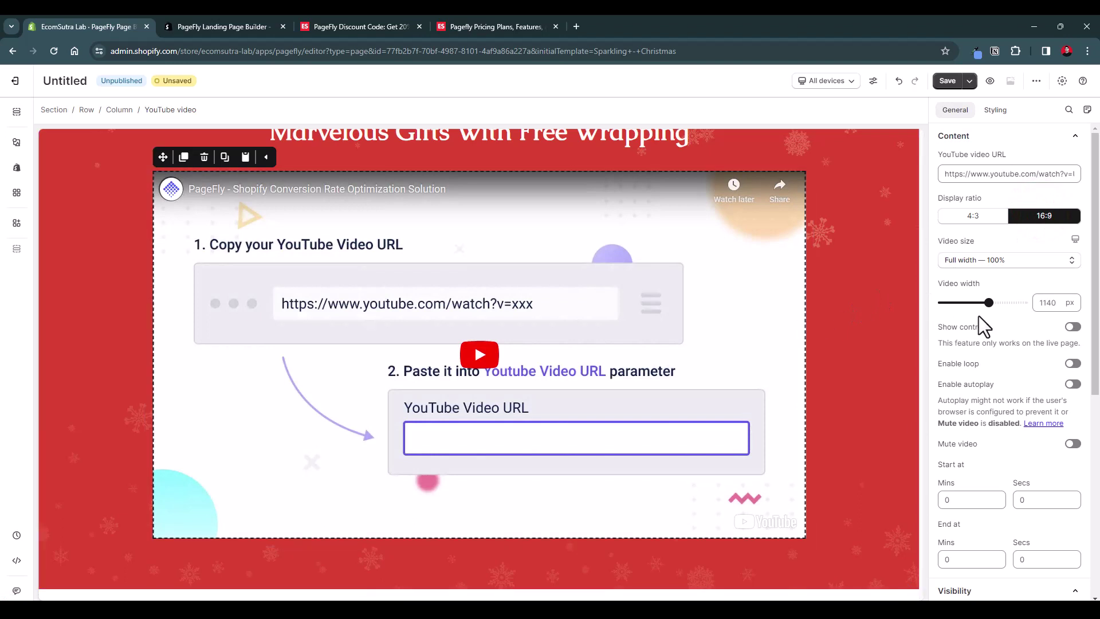
Look through the YouTube video's styling, playback, visibility, attribute and animation options, and review the video within its section
scroll(978, 314, "down", 1)
scroll(978, 311, "up", 1)
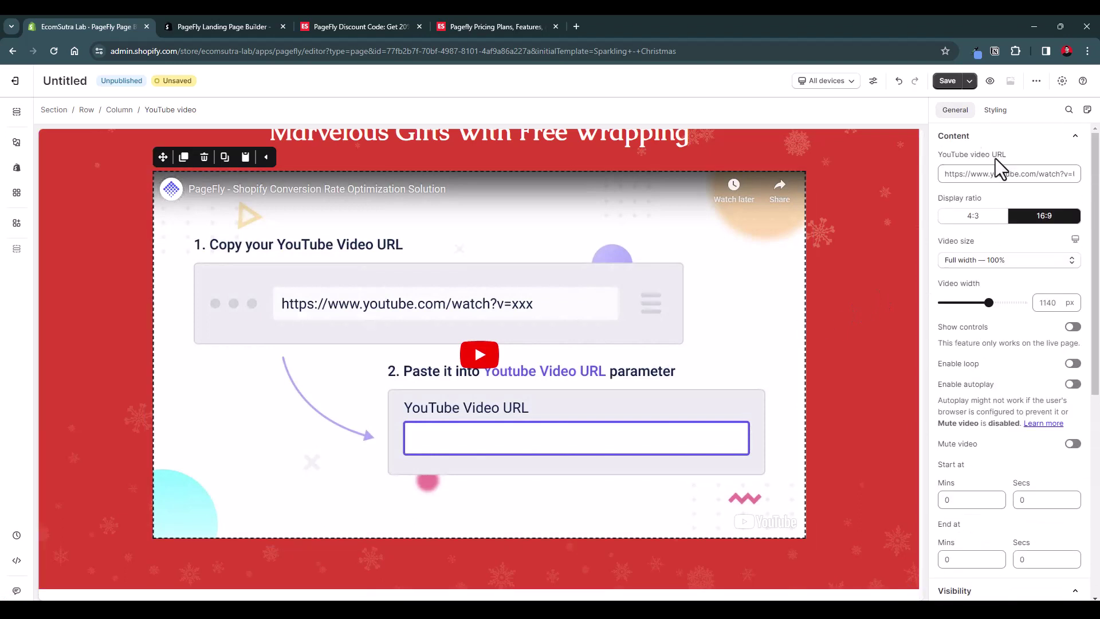
left_click(997, 109)
scroll(1025, 292, "down", 2)
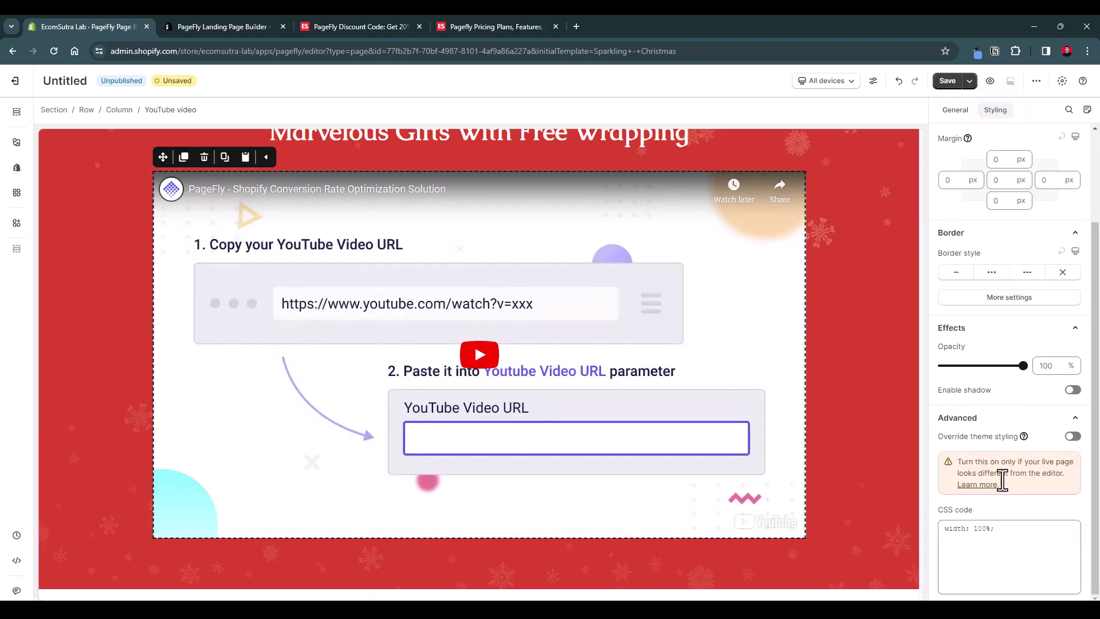
scroll(1002, 480, "up", 2)
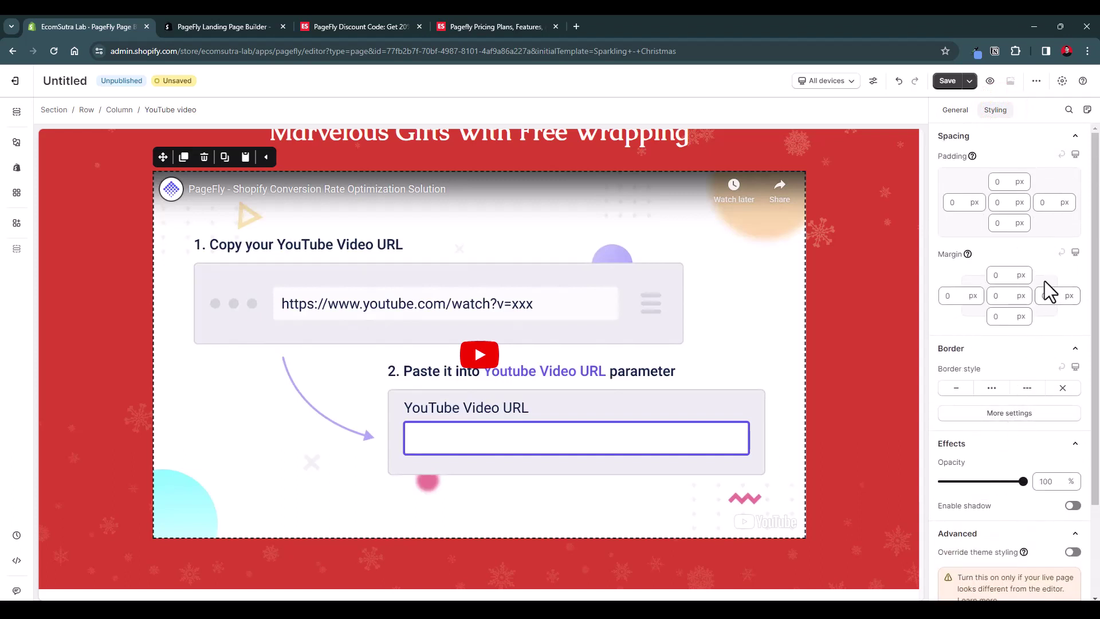
left_click(955, 110)
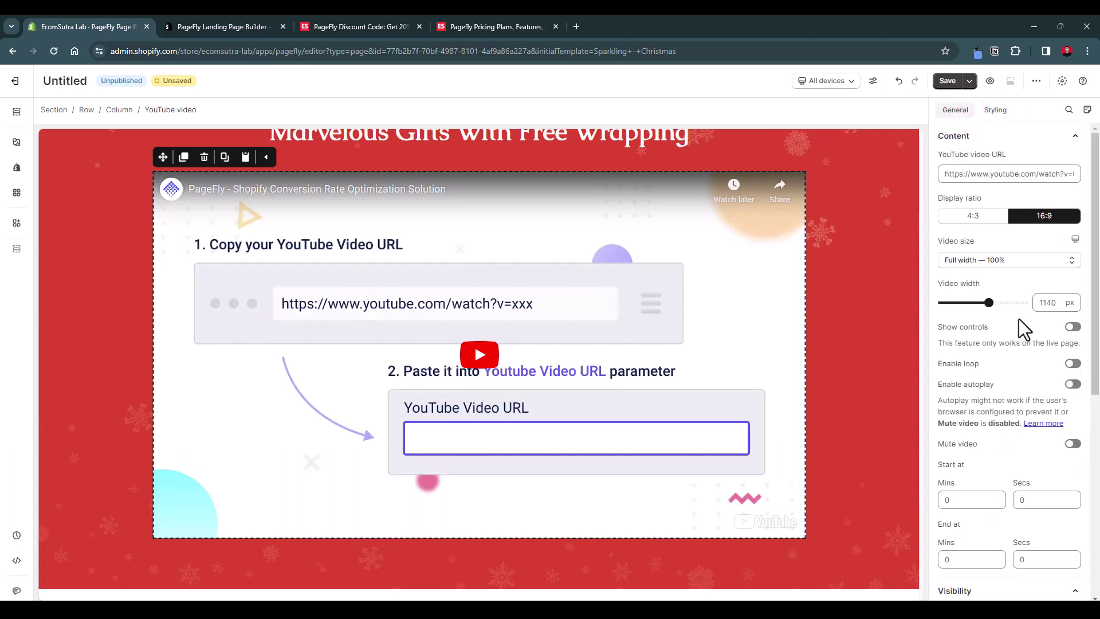
scroll(1024, 329, "down", 5)
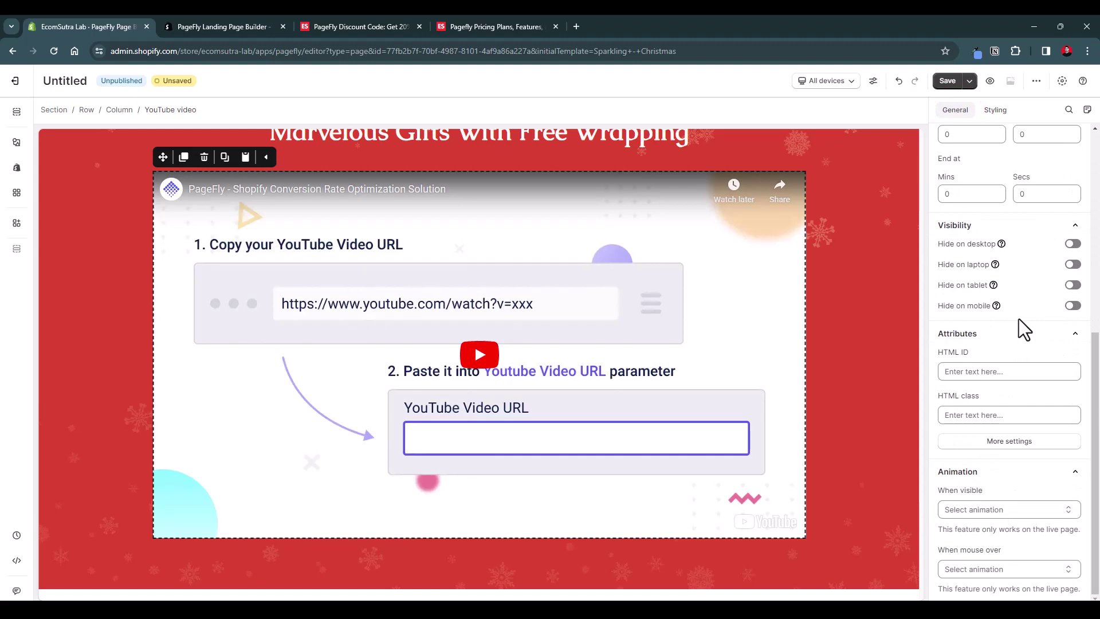
scroll(1024, 329, "up", 5)
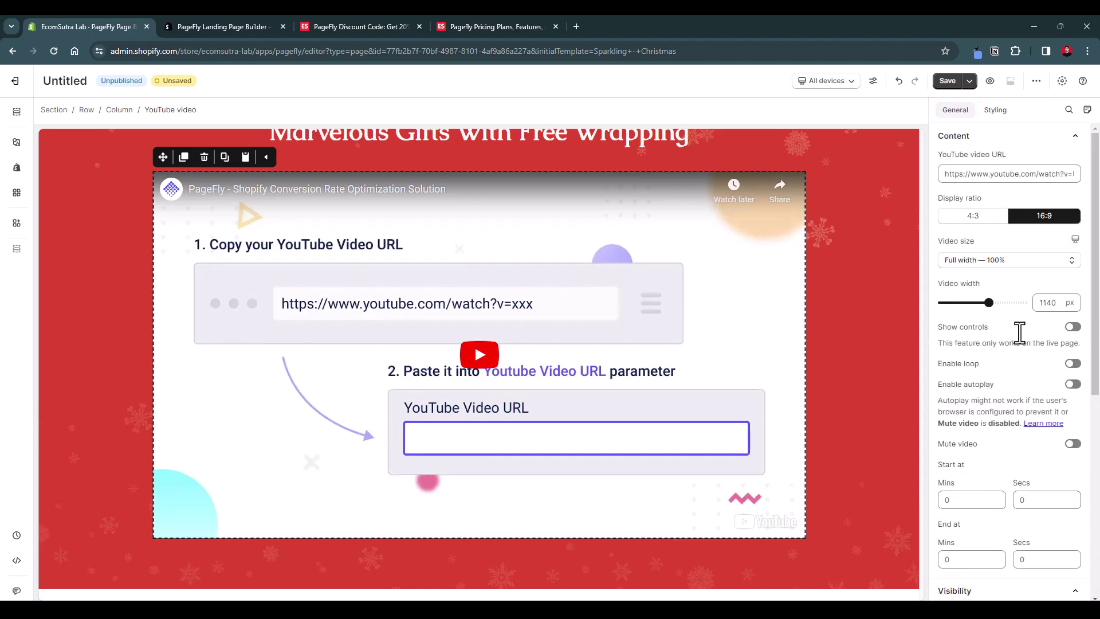
scroll(711, 257, "up", 3)
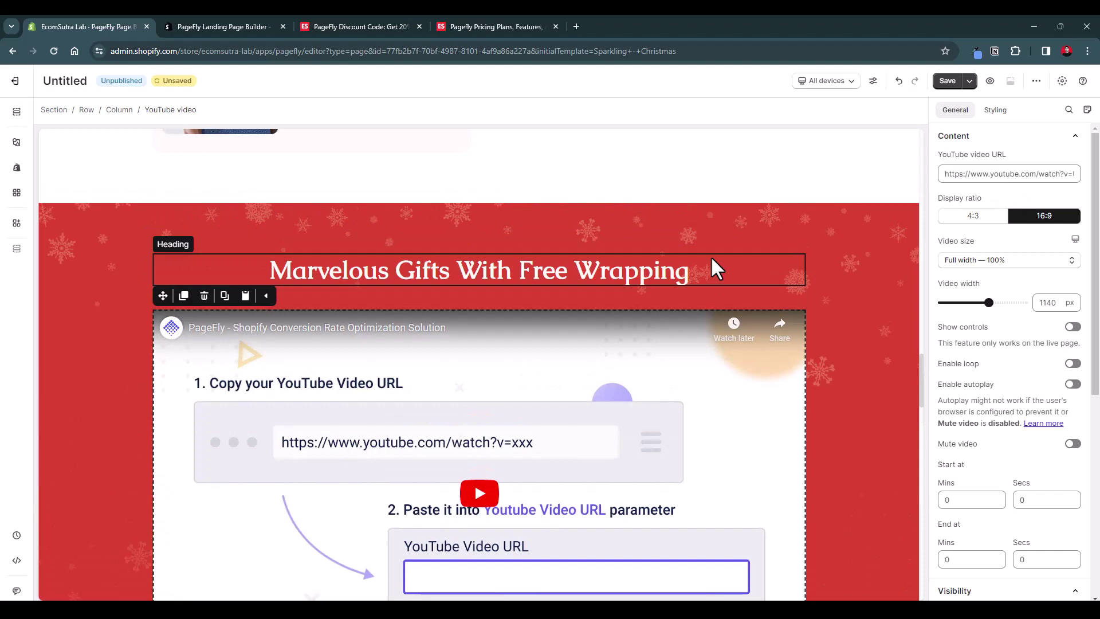
scroll(677, 253, "down", 3)
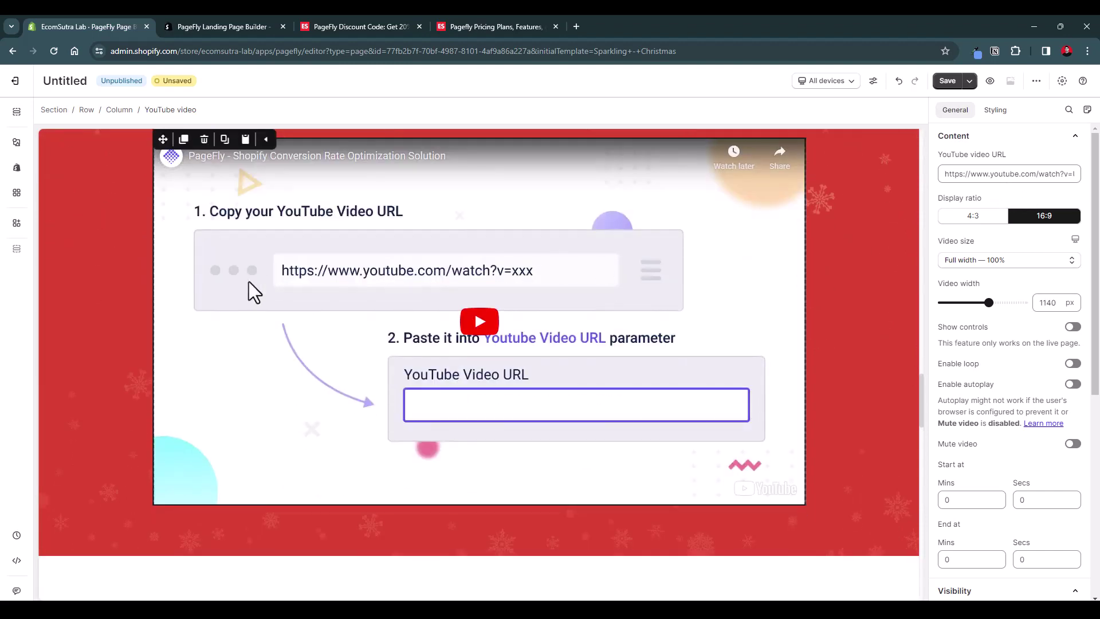
Add a four-column grid product list below the YouTube video and set its product source to Custom collection
left_click(17, 142)
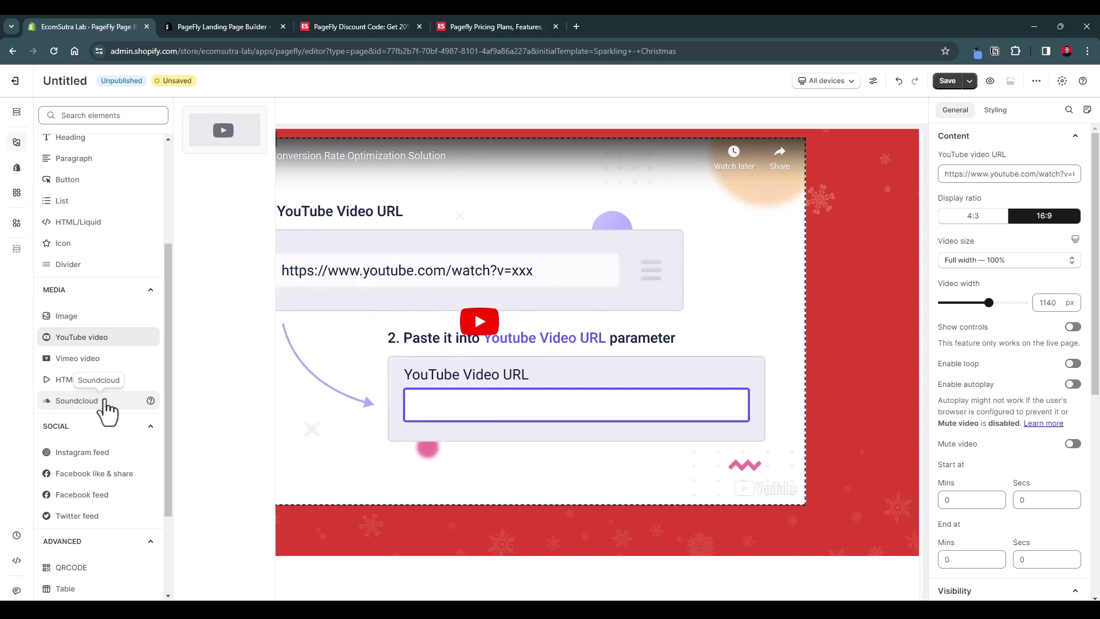
scroll(106, 409, "down", 2)
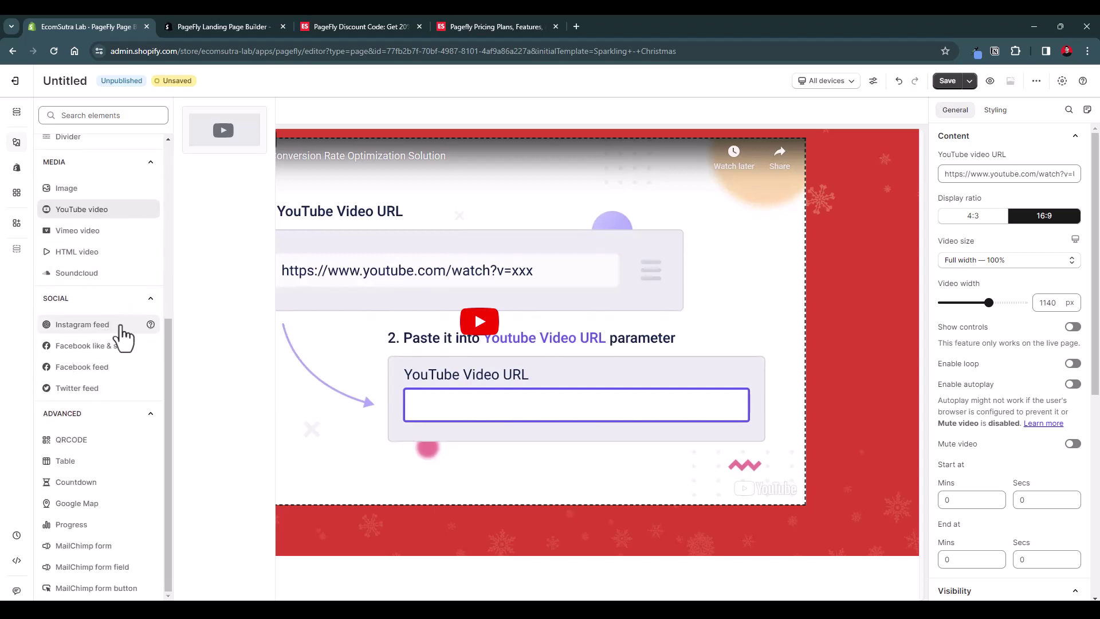
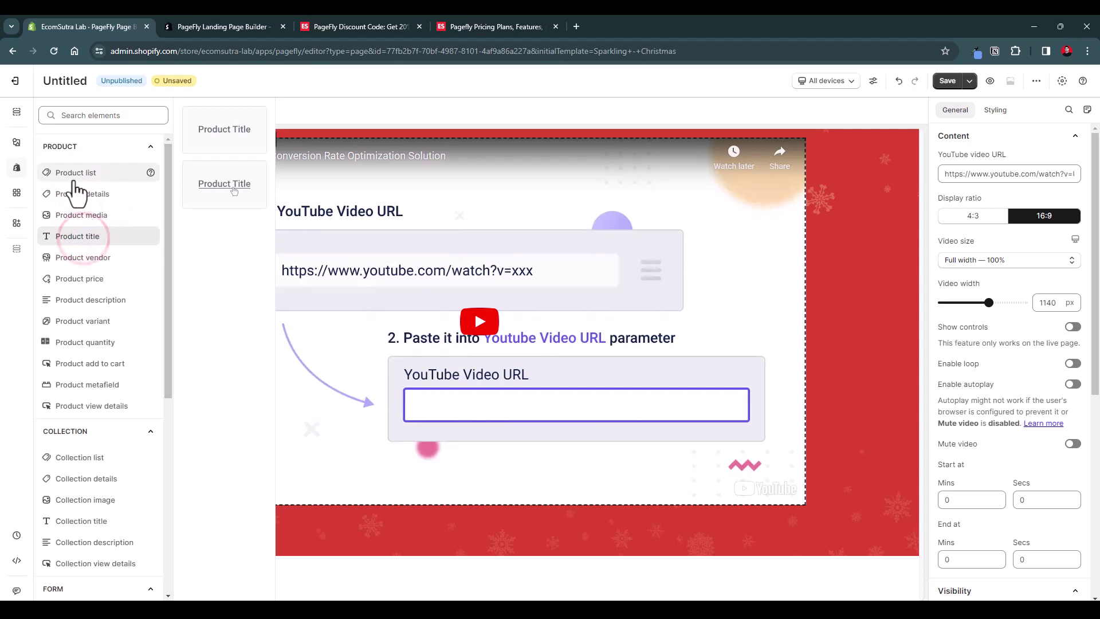
left_click(74, 175)
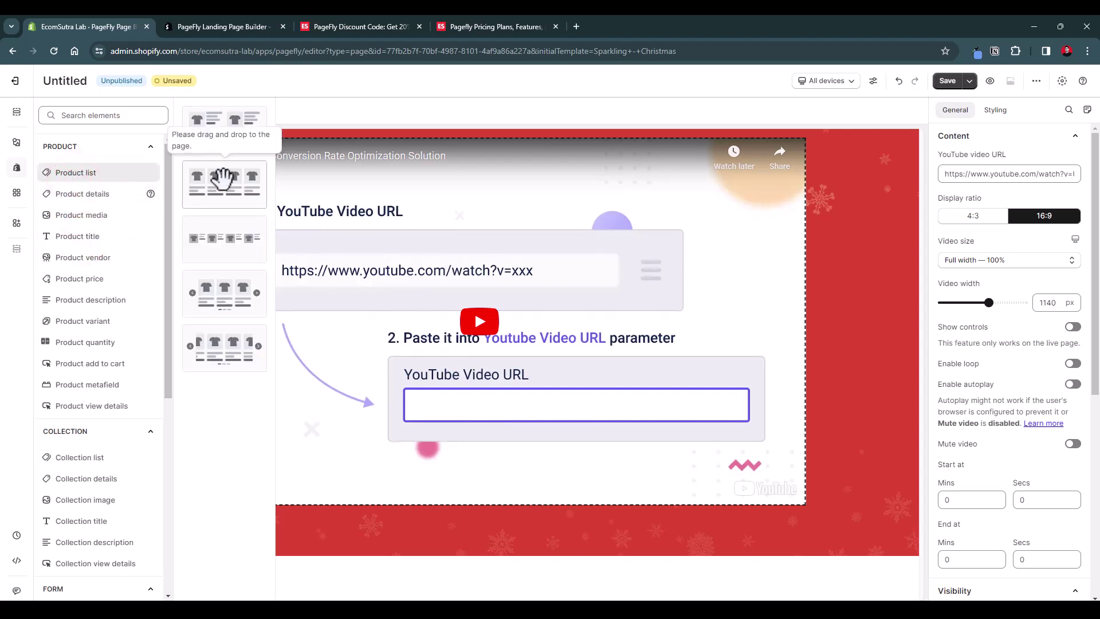
left_click_drag(223, 174, 416, 500)
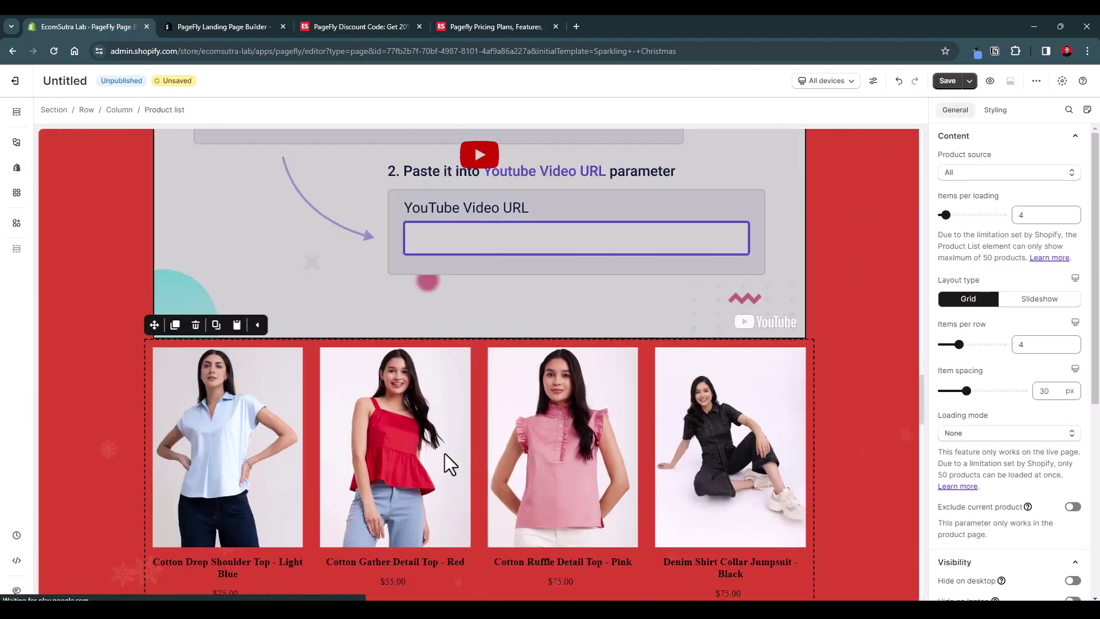
left_click(1009, 173)
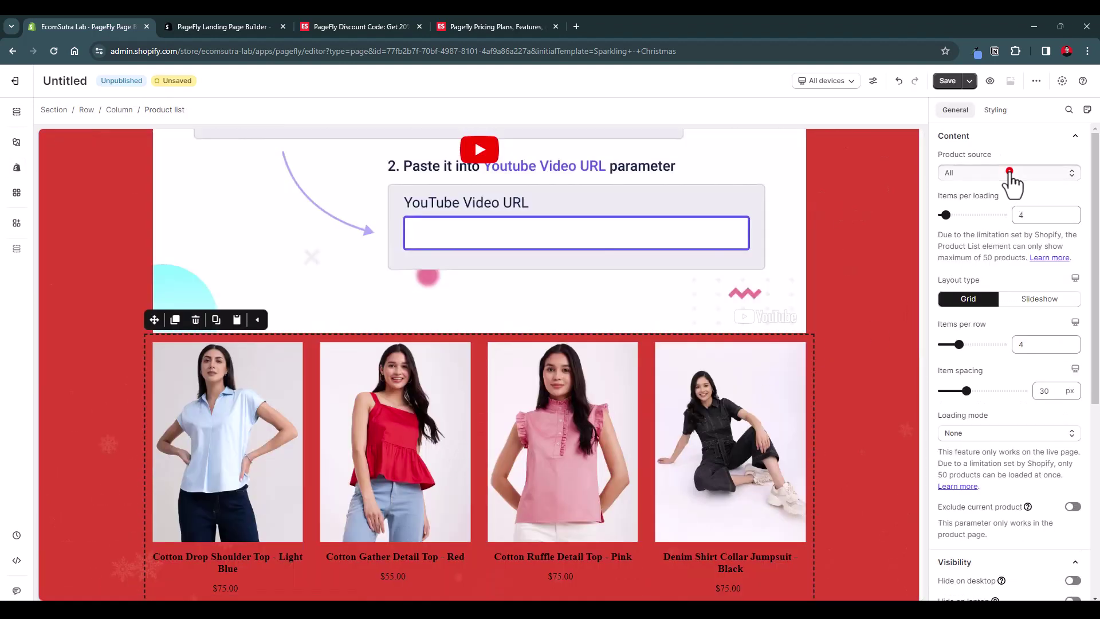
left_click(1010, 220)
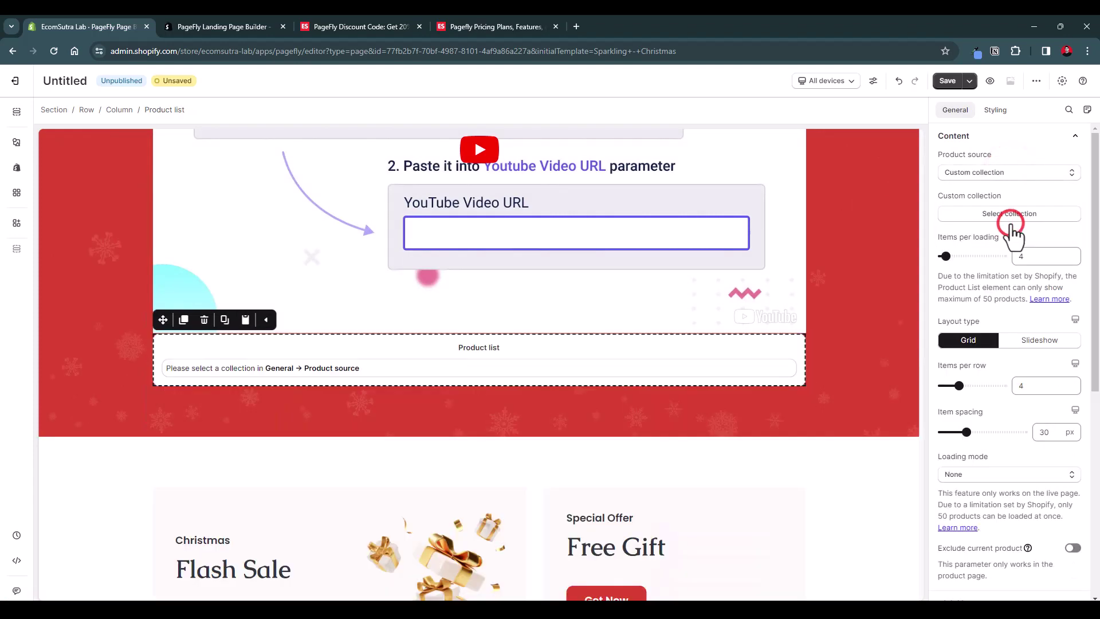
Choose the Under $100 collection as the source of the product list below the YouTube video
left_click(1012, 215)
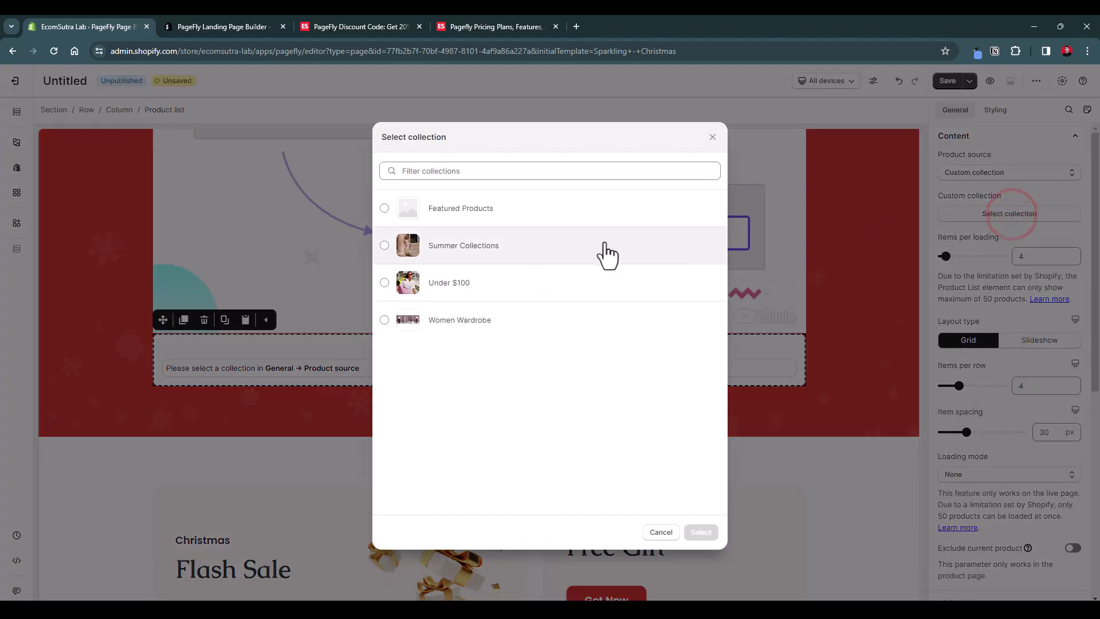
left_click(512, 282)
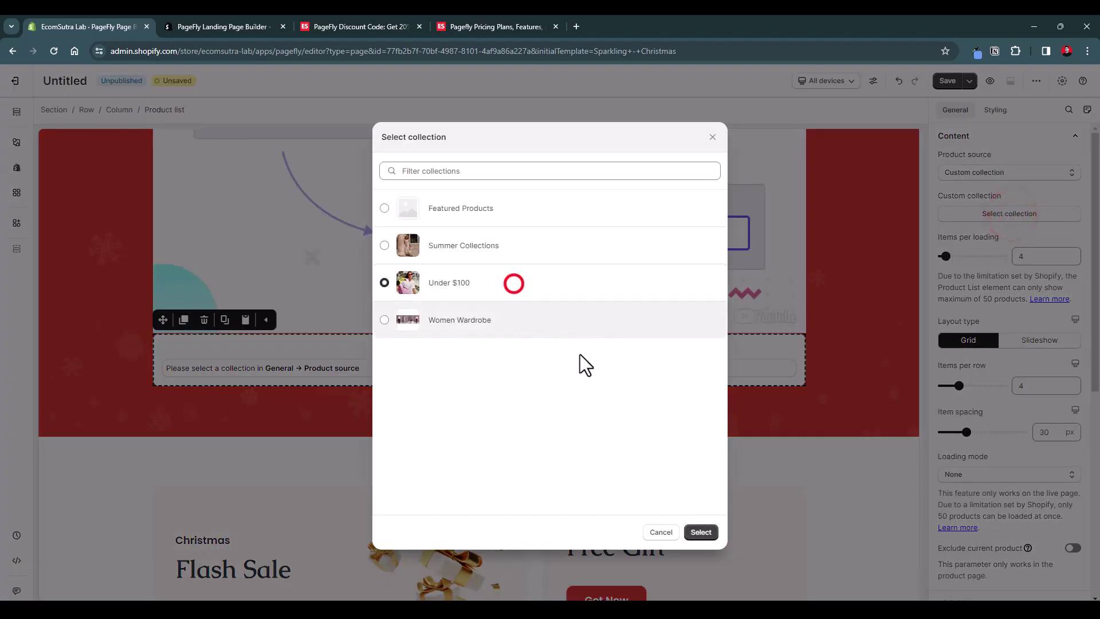
left_click(703, 532)
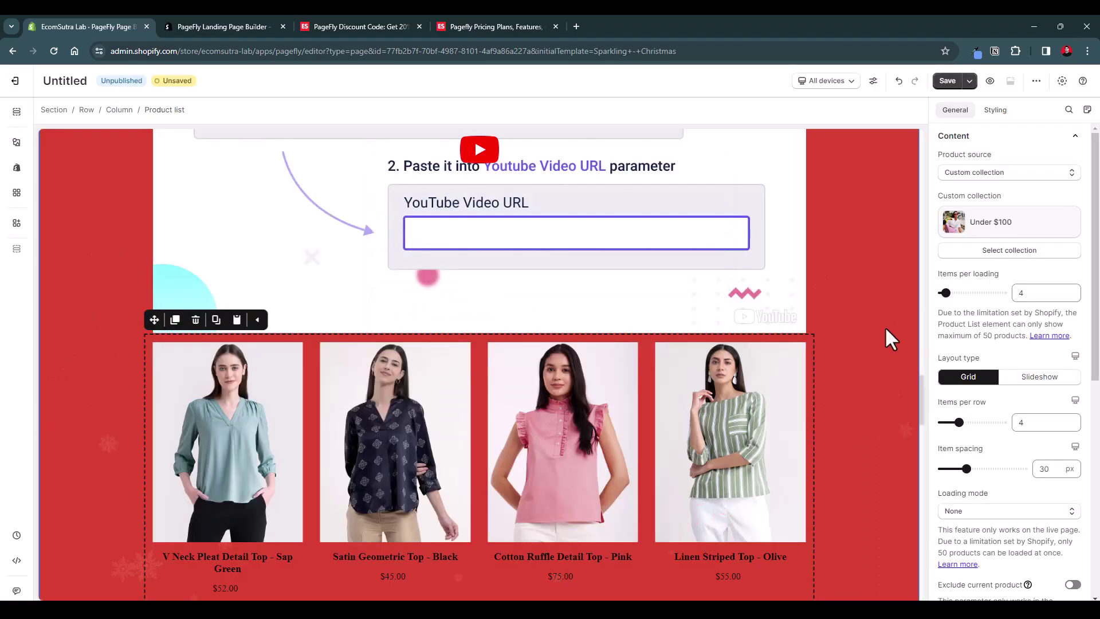
Try Related products as the product list's source, based on Cotton Gather Detail Top - Red, and undo the change
left_click(986, 170)
left_click(977, 237)
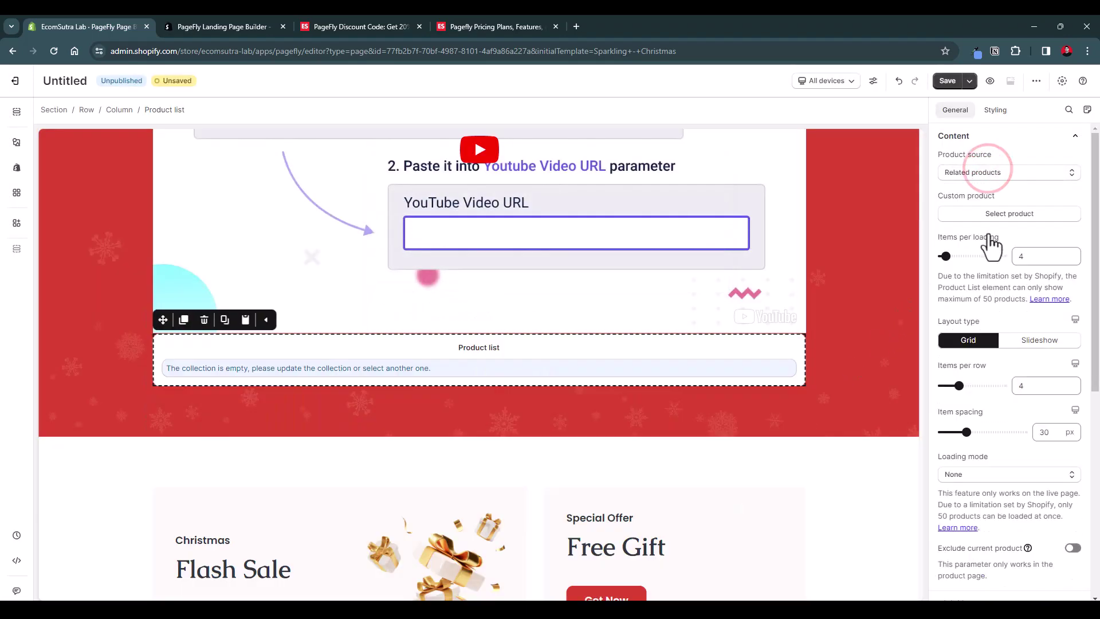
left_click(1002, 214)
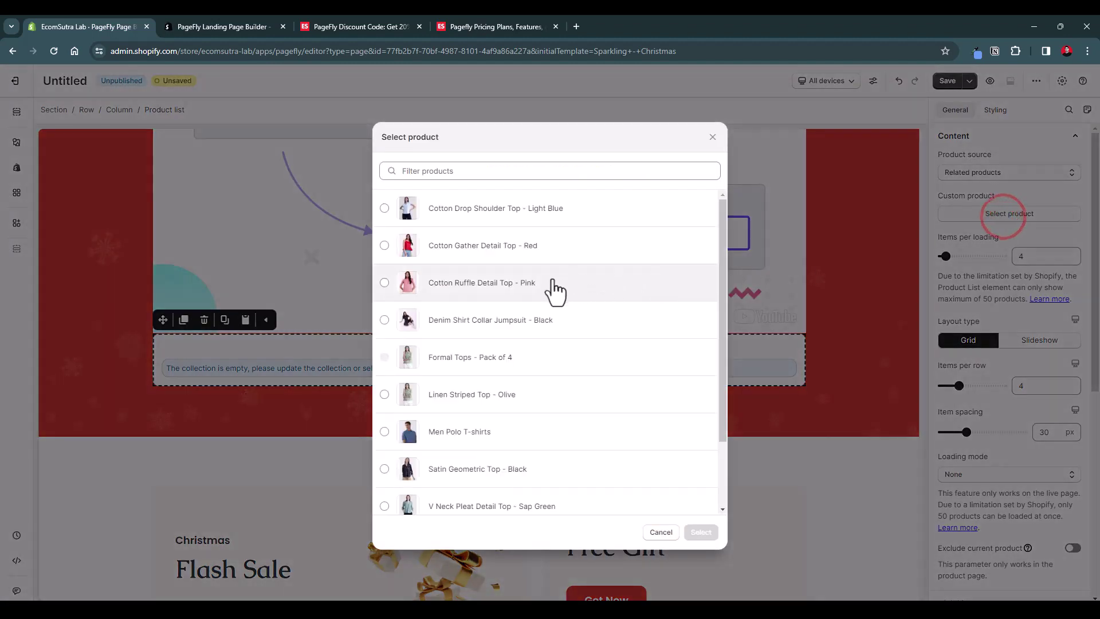
left_click(508, 250)
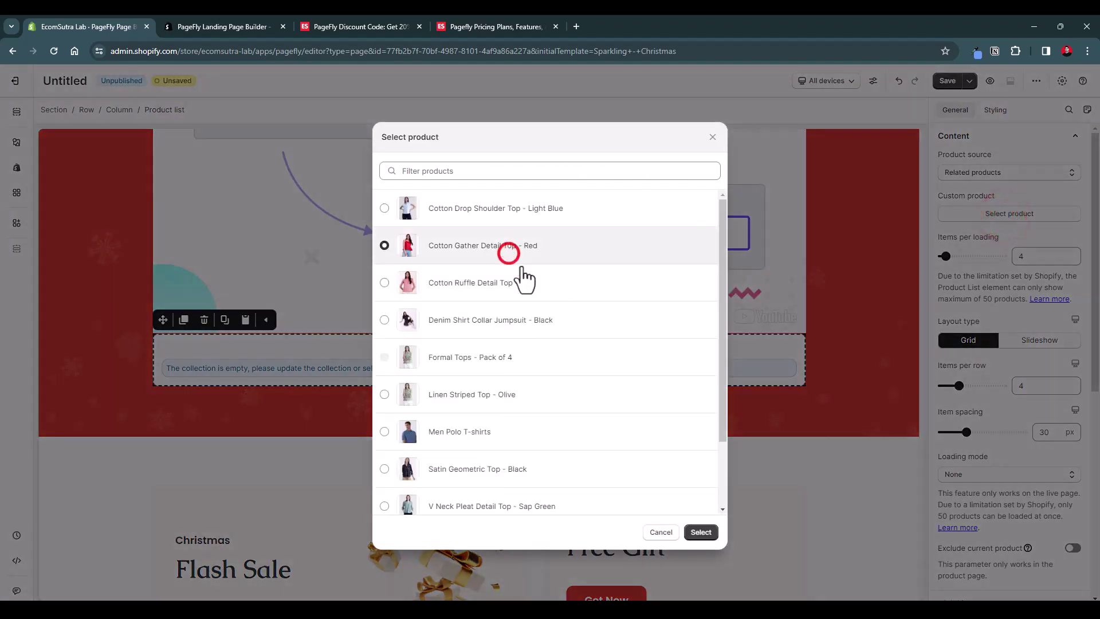
left_click(701, 532)
key("ctrl+z")
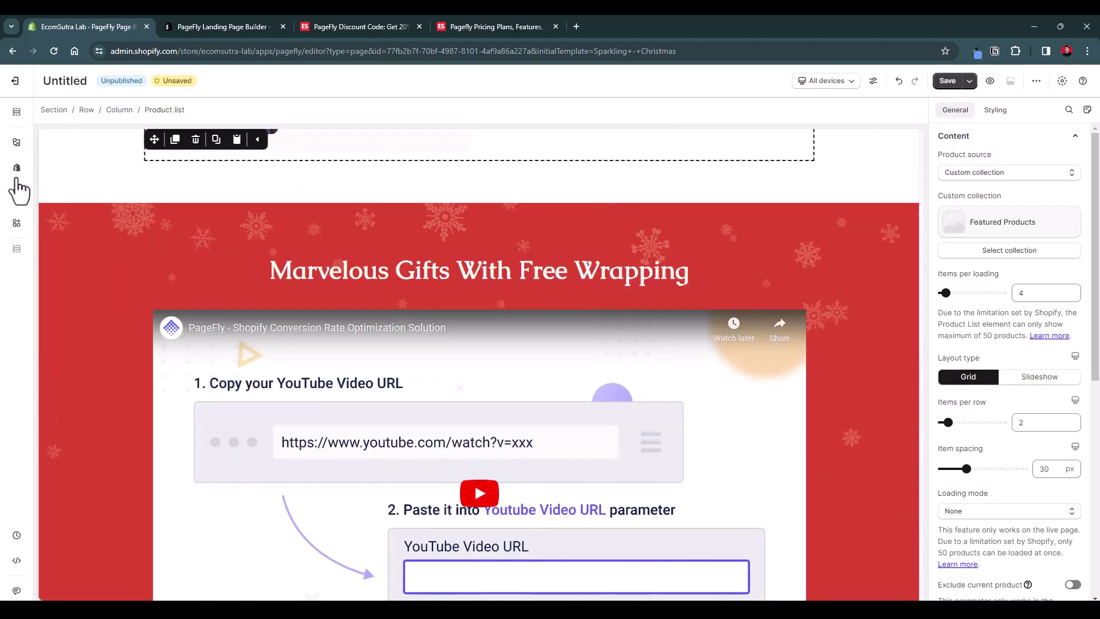
Enable the Growave - Loyalty, Wishlist +3 and Loox Product Reviews & Photos third-party integrations and browse the remaining integrations
left_click(21, 195)
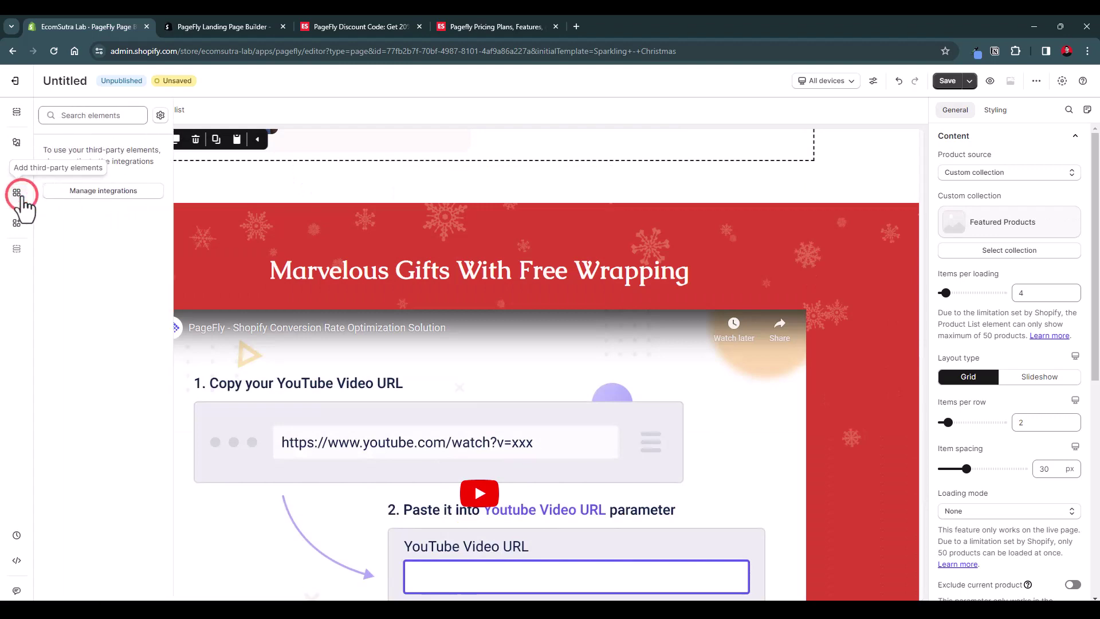
left_click(118, 190)
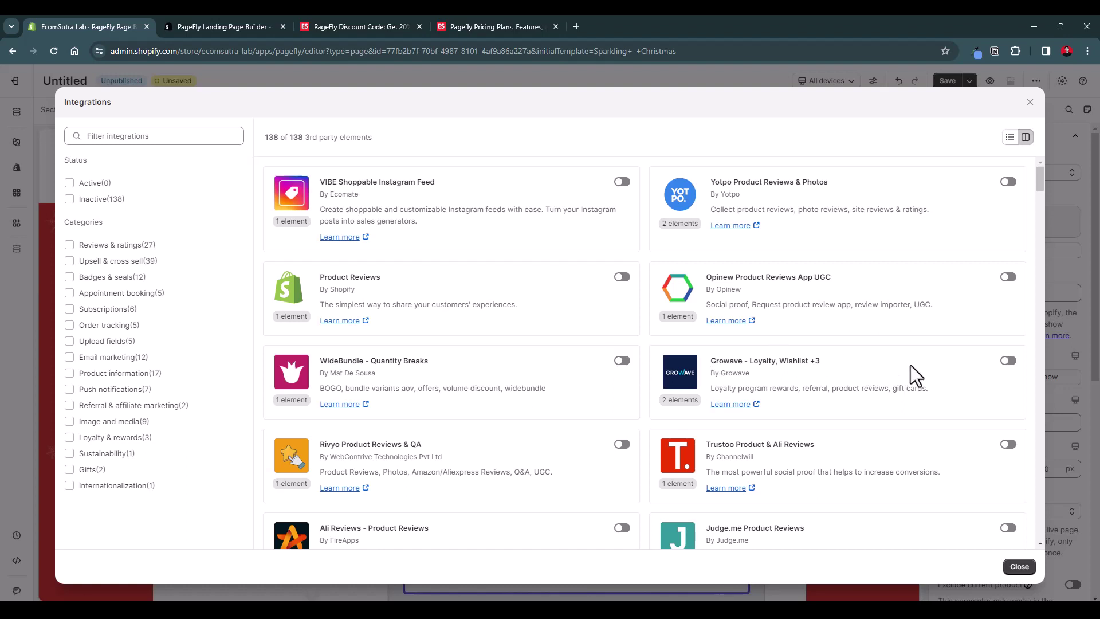
left_click(1008, 362)
scroll(649, 420, "down", 6)
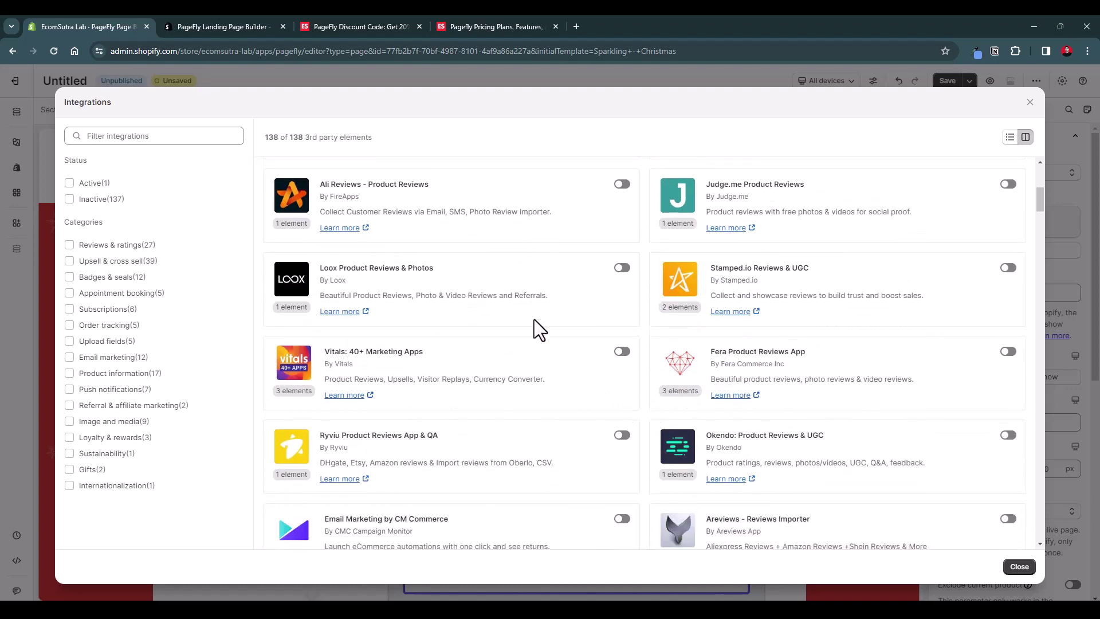
left_click(623, 268)
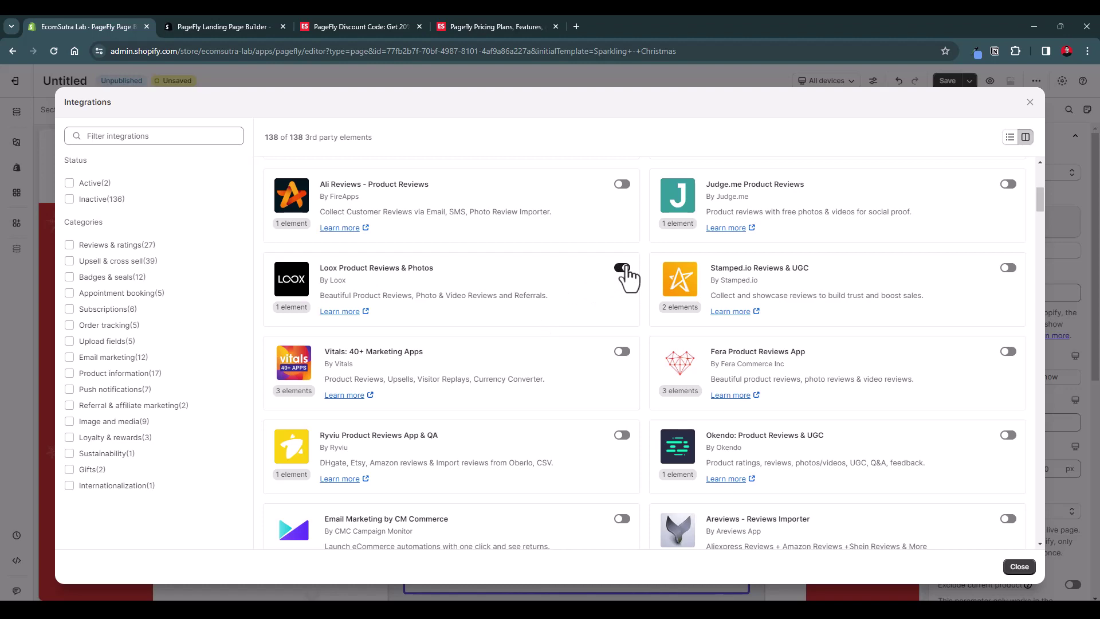
scroll(600, 341, "down", 3)
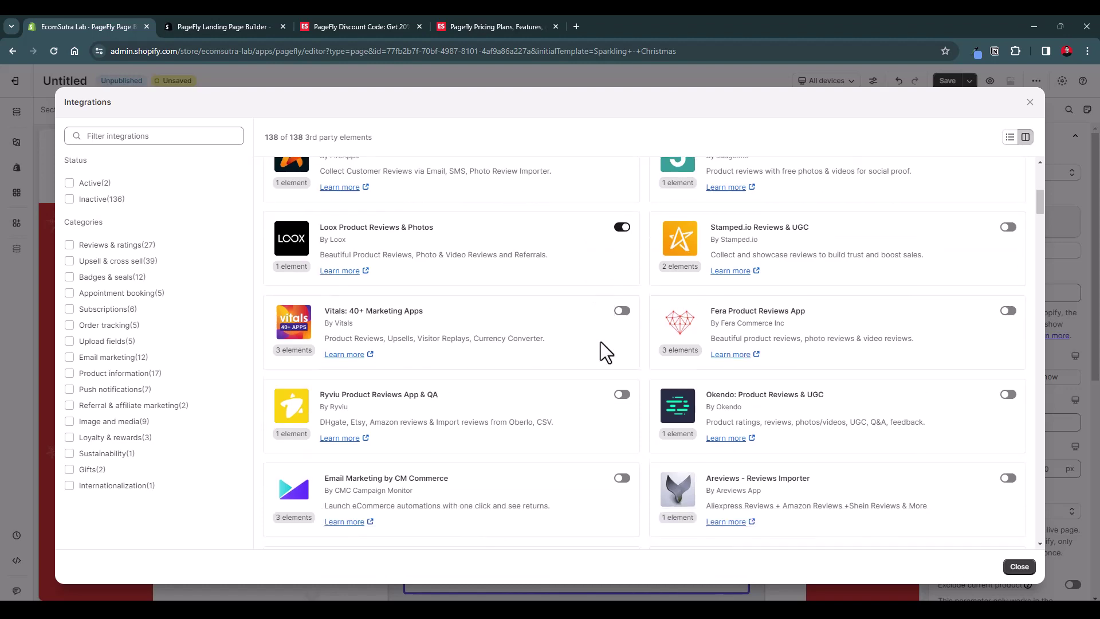
scroll(568, 319, "down", 6)
scroll(577, 324, "down", 20)
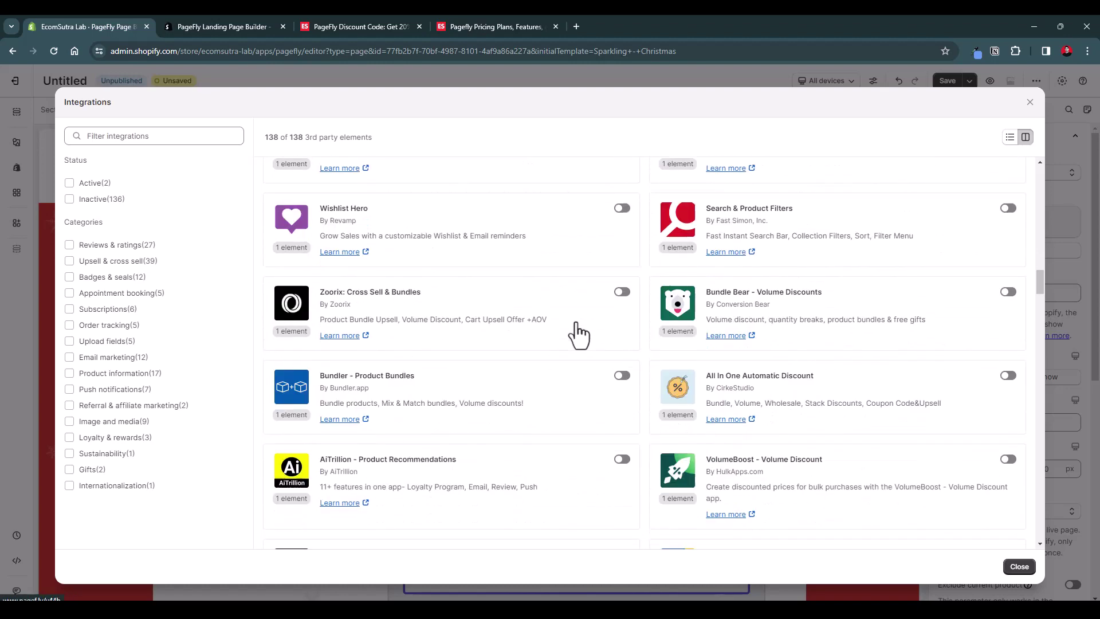
scroll(577, 324, "down", 10)
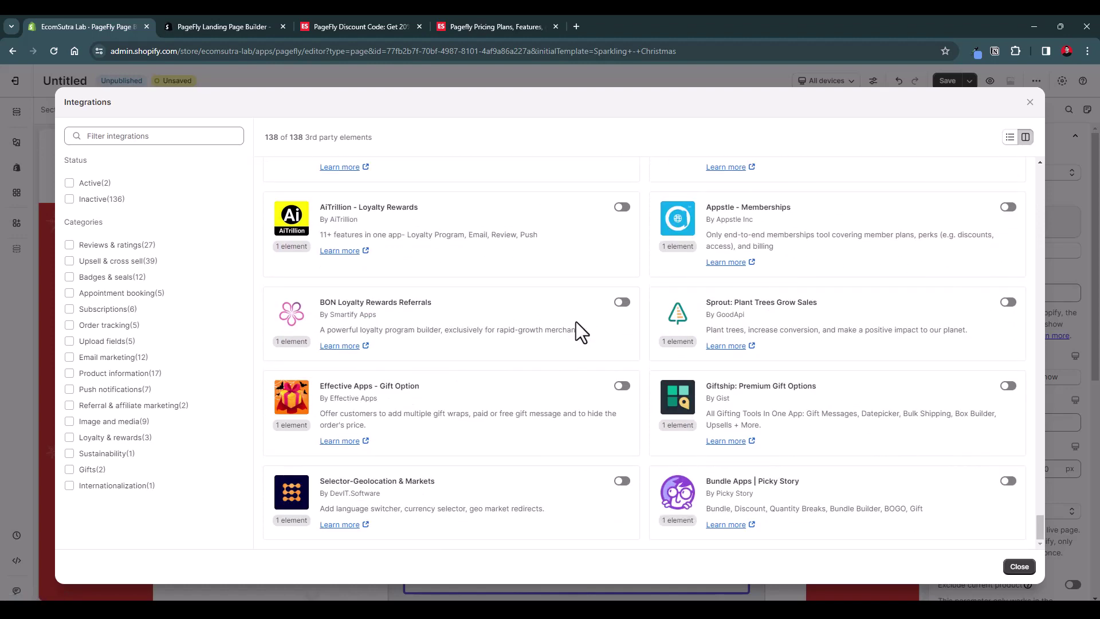
left_click(1019, 567)
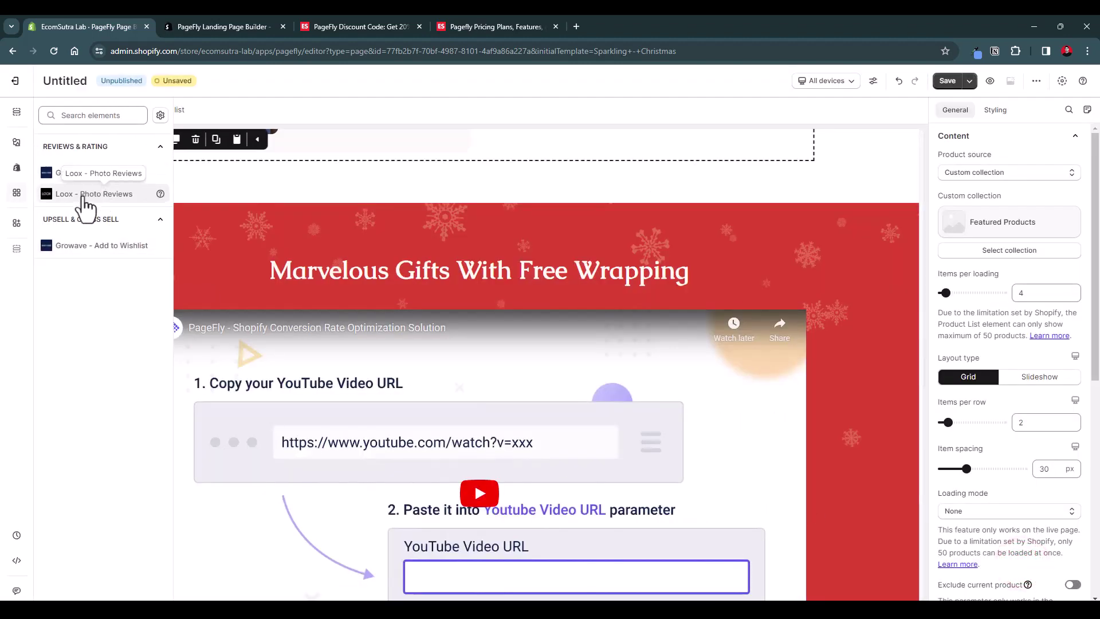
Add the Loox - Photo Reviews element between the Marvelous Gifts With Free Wrapping heading and the YouTube video
mouse_move(114, 193)
left_click_drag(202, 129, 451, 293)
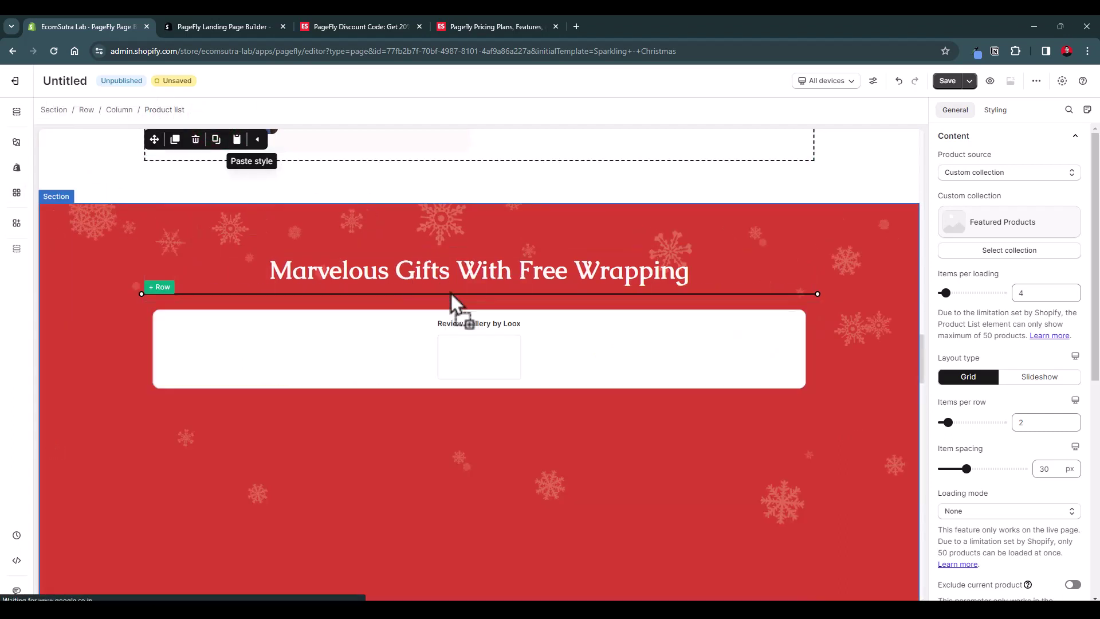
left_click(460, 356)
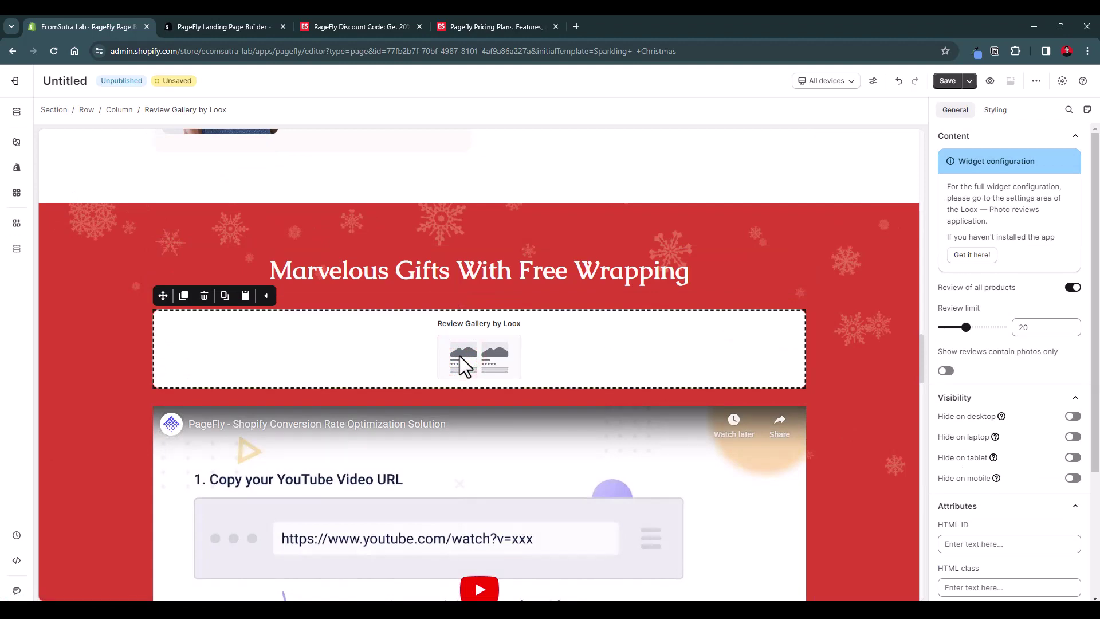
Look through the whole page and examine its layout in the Laptop and Tablet device views
scroll(459, 356, "down", 20)
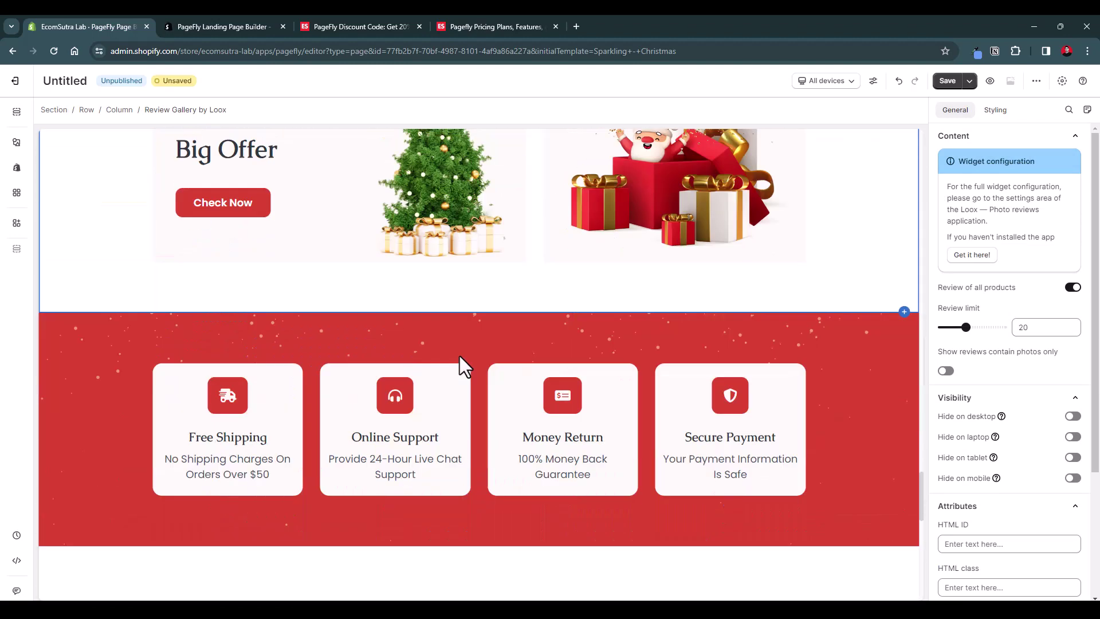
scroll(460, 356, "down", 10)
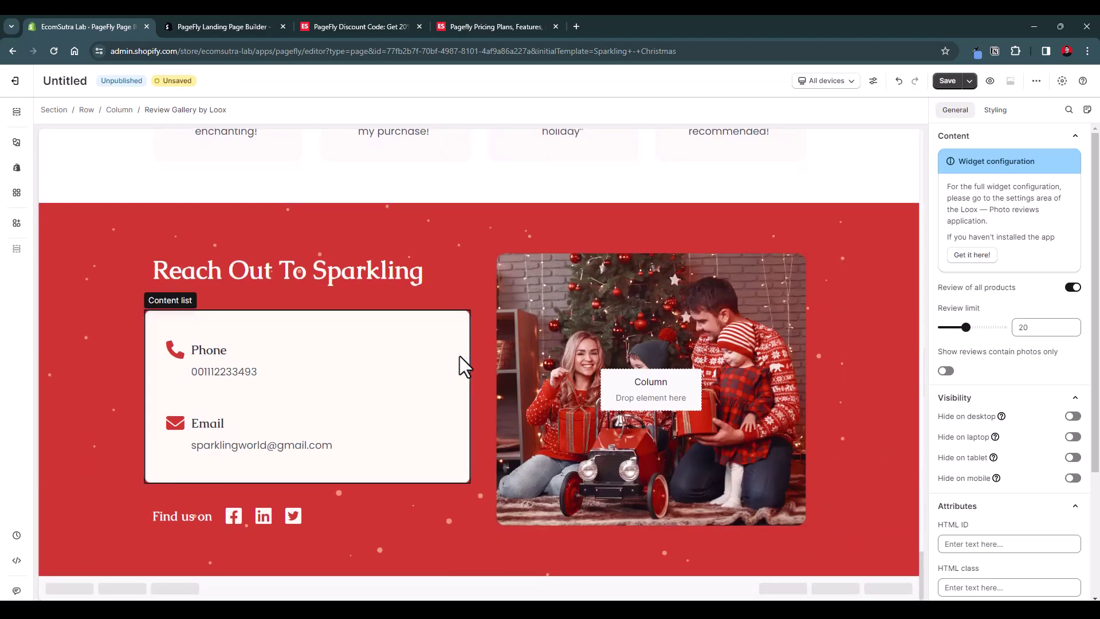
scroll(459, 356, "up", 20)
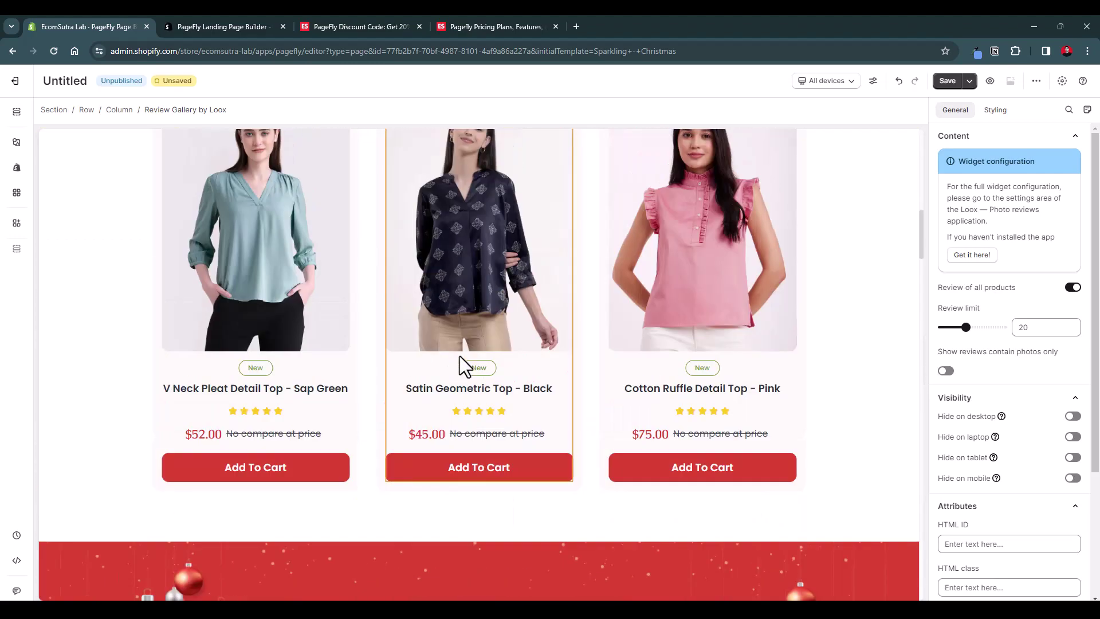
scroll(459, 356, "up", 12)
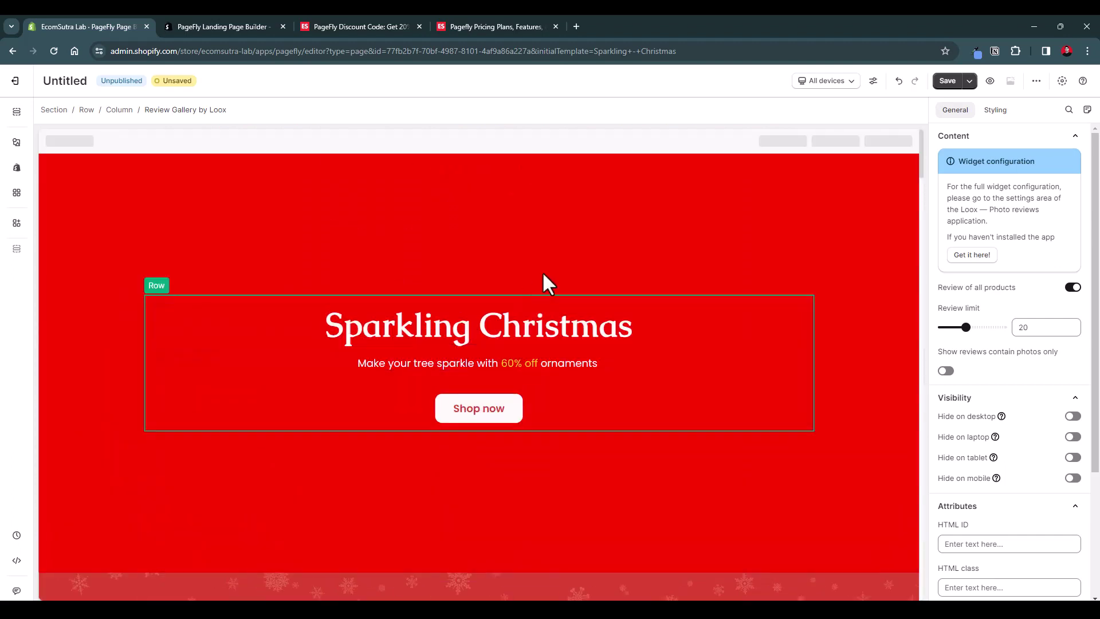
left_click(847, 81)
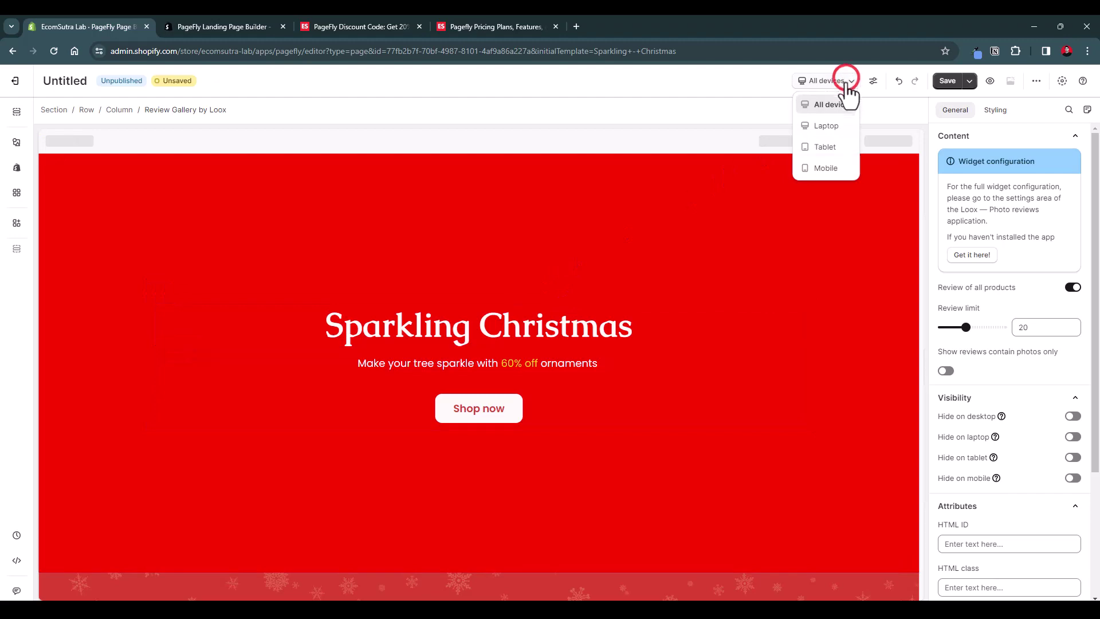
left_click(827, 126)
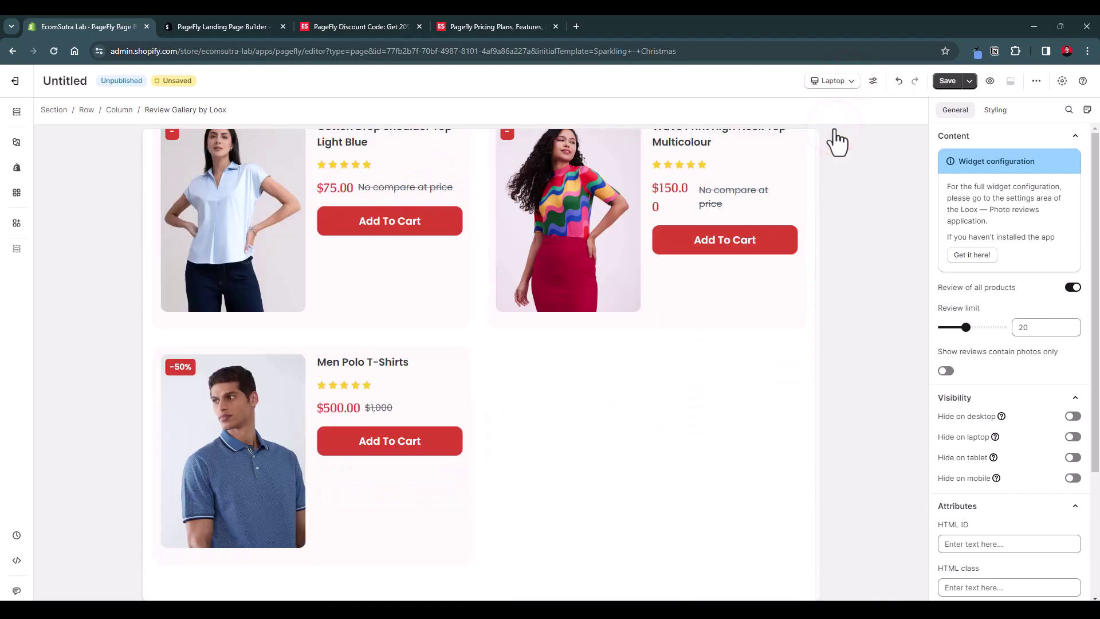
left_click(847, 80)
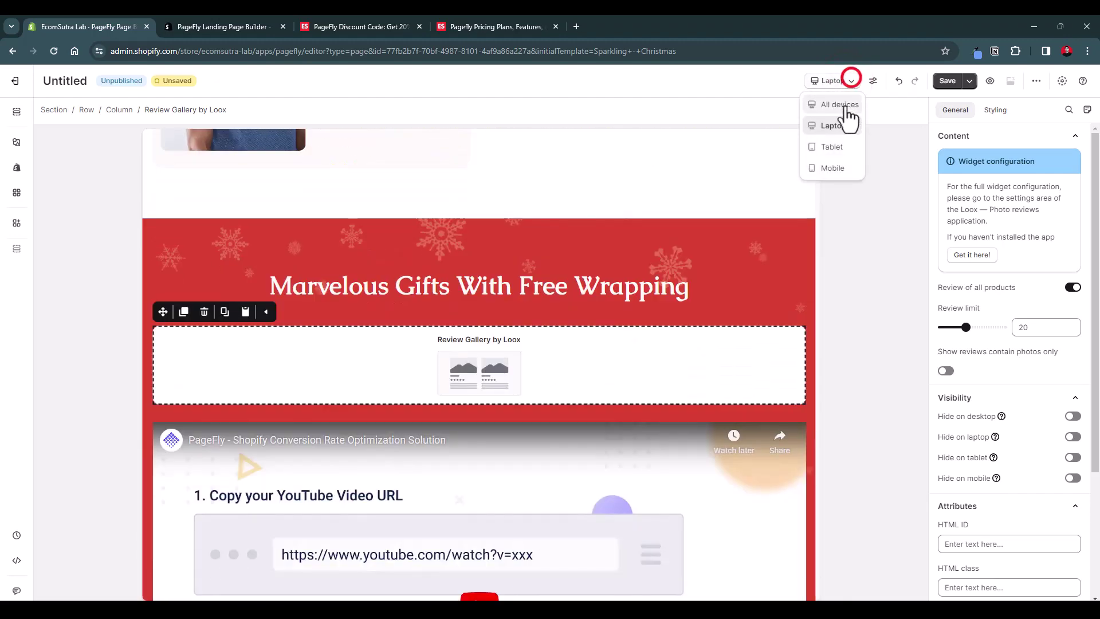
left_click(844, 147)
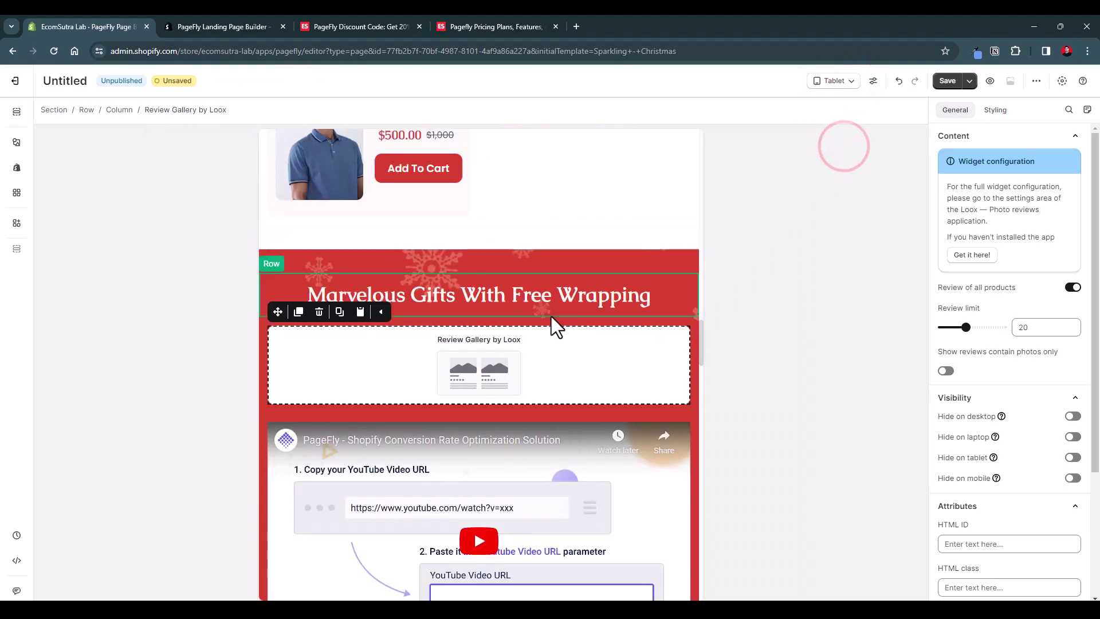
scroll(553, 318, "down", 20)
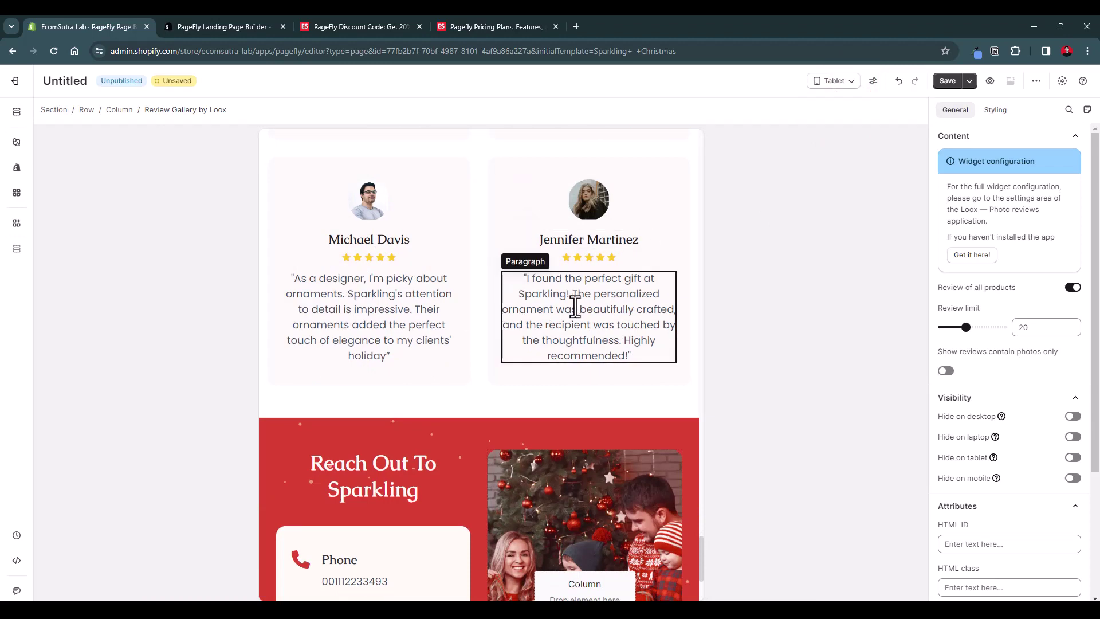
scroll(560, 315, "down", 1)
Try the Mobile device view, check the Laptop view again, and return the editor to All devices
left_click(844, 81)
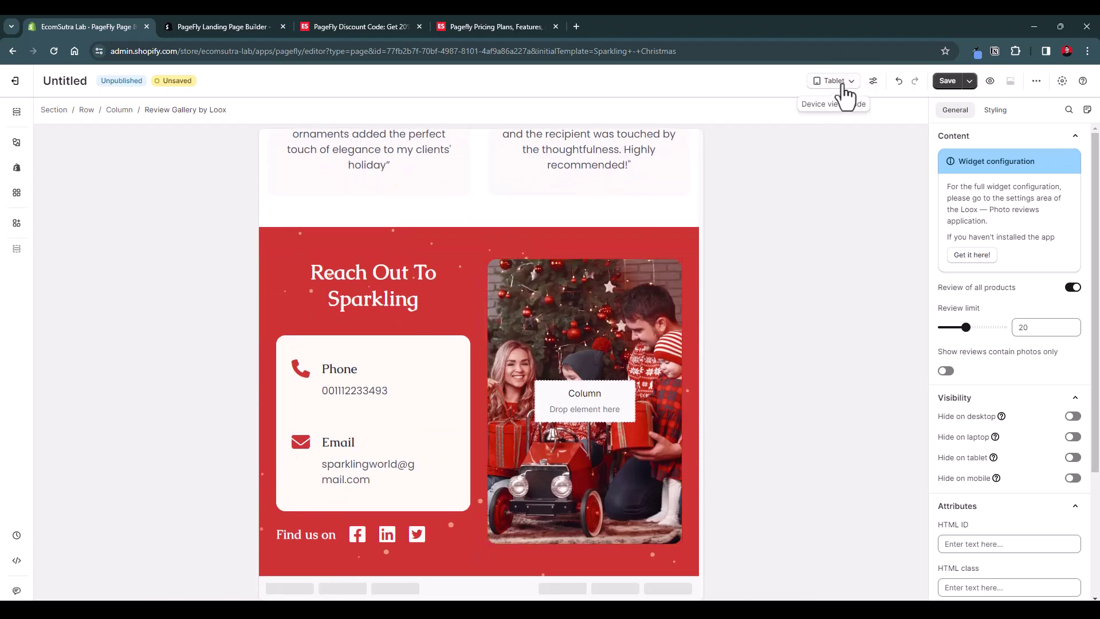
left_click(842, 167)
left_click(848, 81)
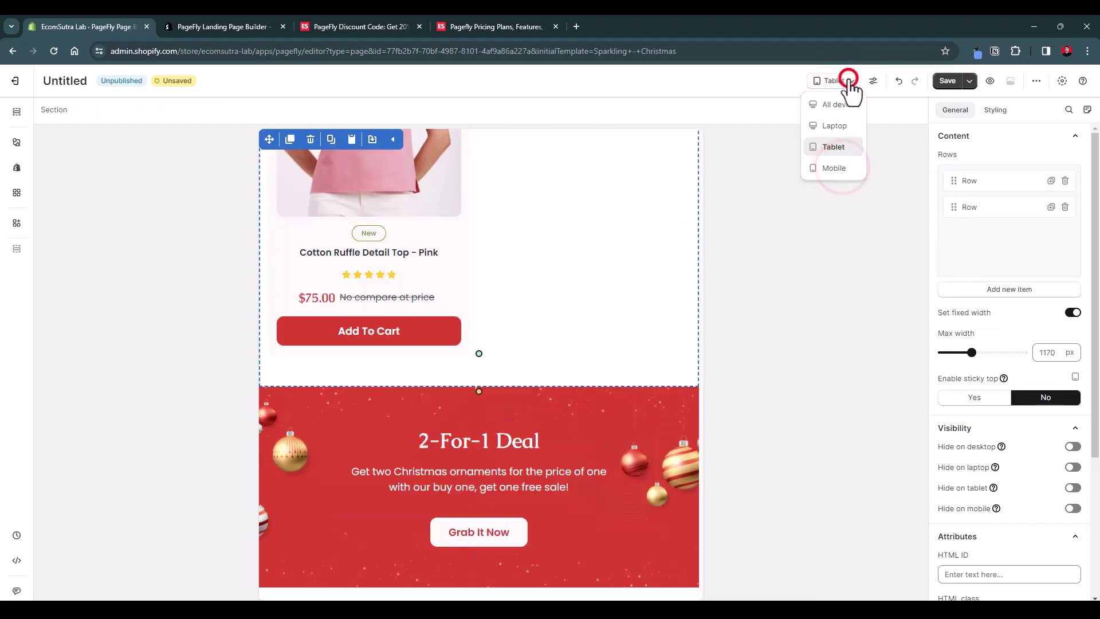
left_click(847, 126)
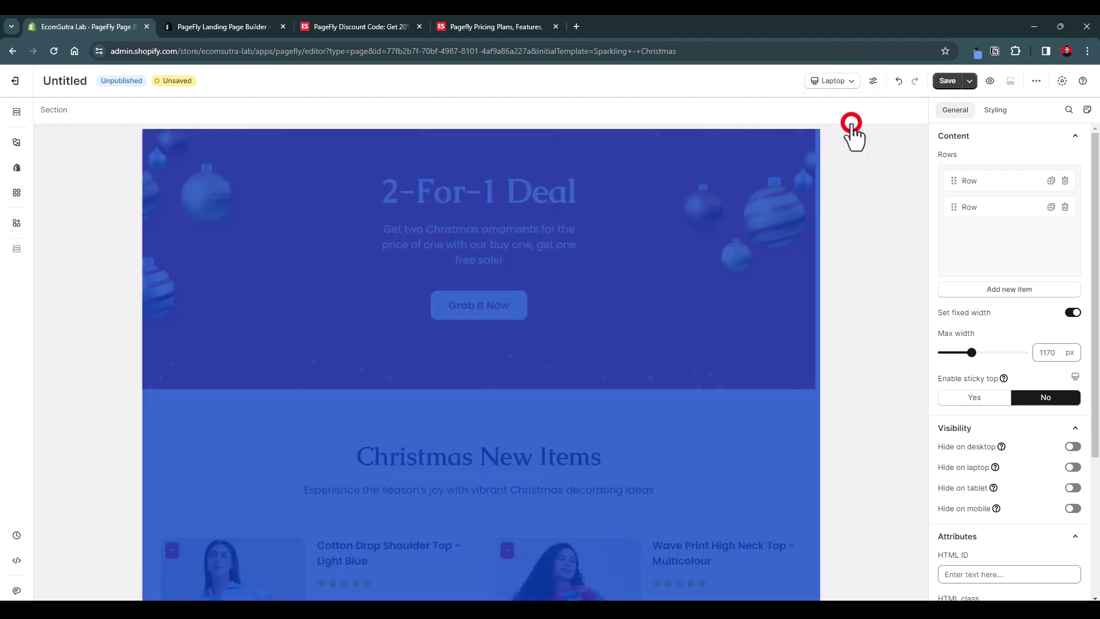
left_click(841, 81)
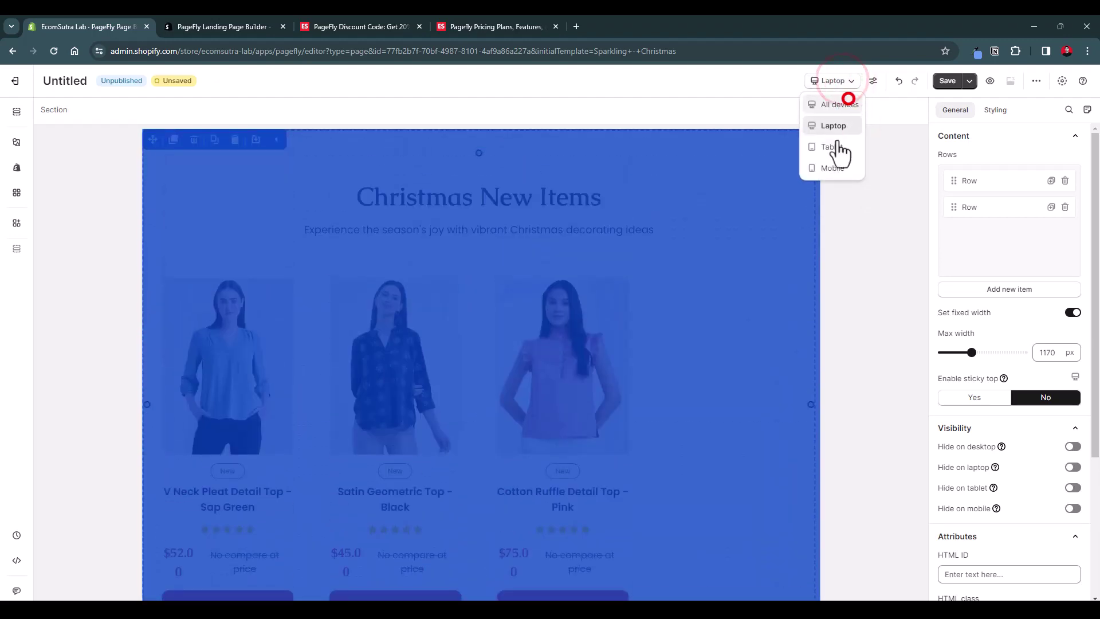
left_click(839, 105)
left_click(798, 216)
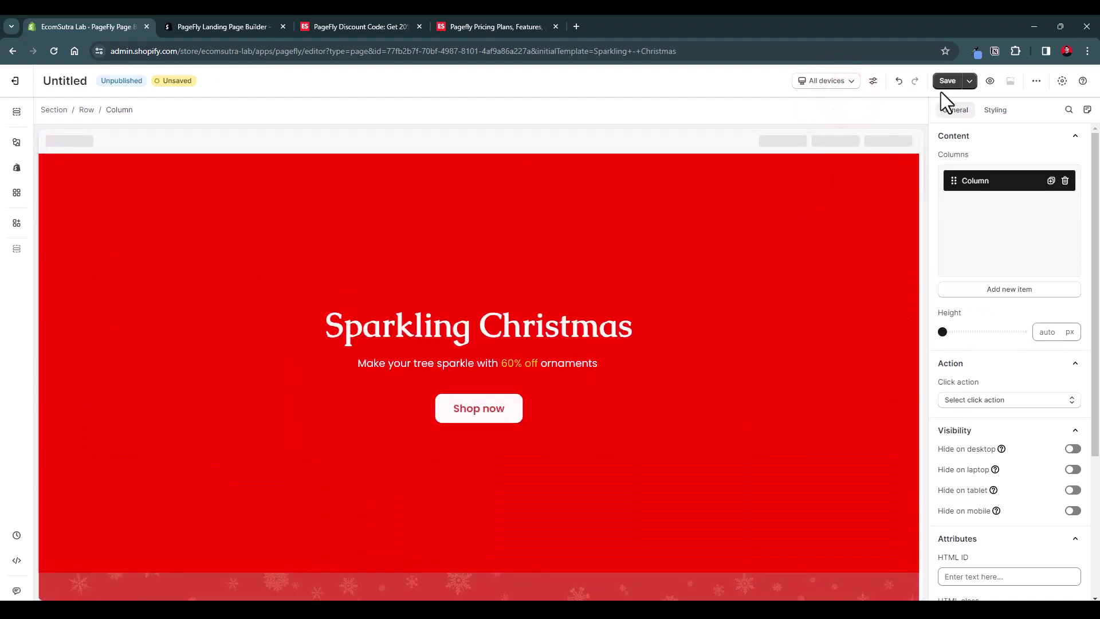
Save the page with the title "Christmas Offers"
left_click(945, 83)
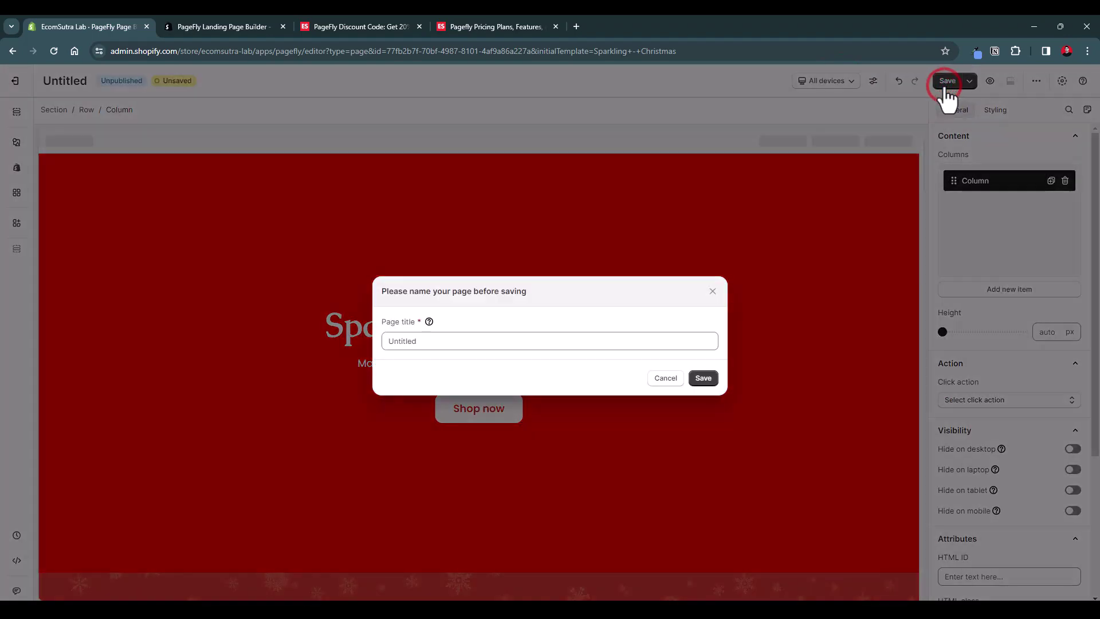
triple_click(590, 343)
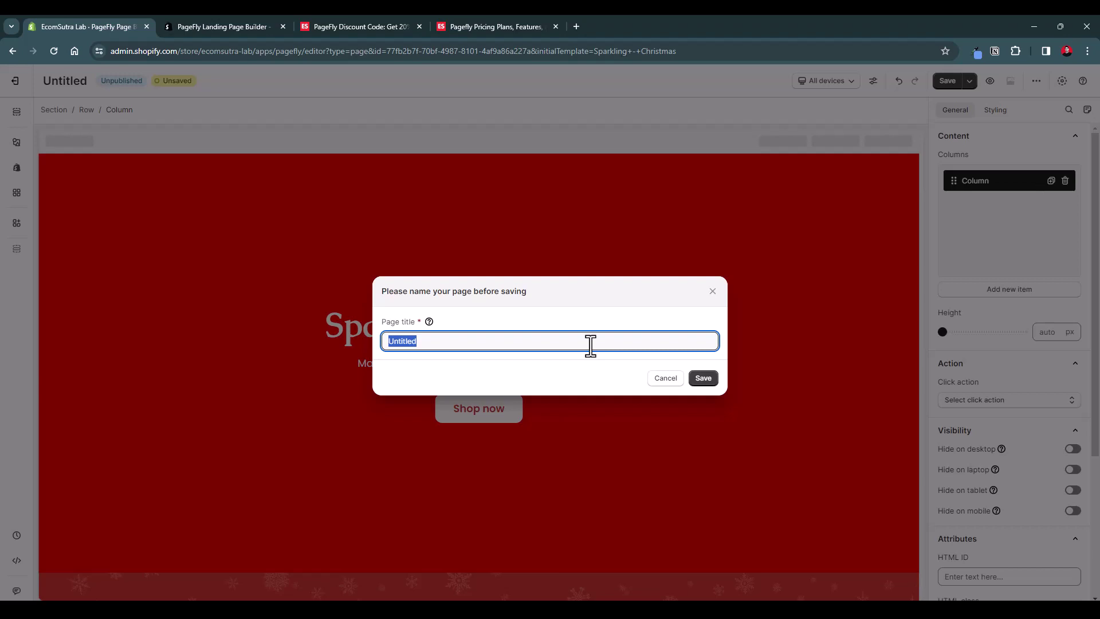
type("Christmas Offers")
left_click(704, 379)
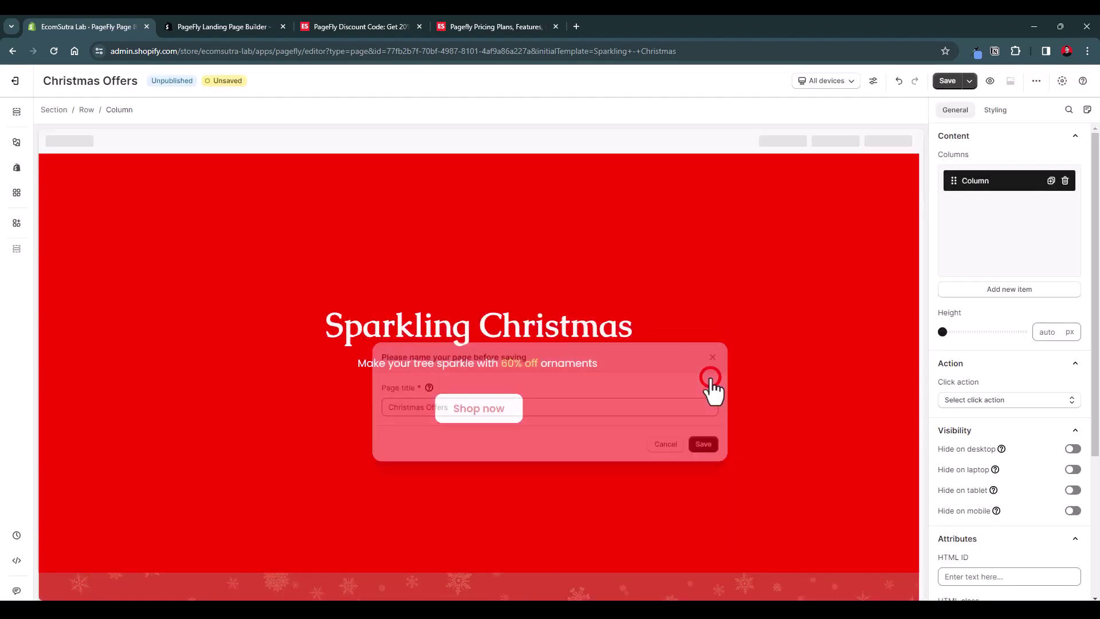
Preview the saved Christmas Offers page in the storefront, look through it, and return to the page editor
left_click(1012, 79)
scroll(804, 256, "down", 20)
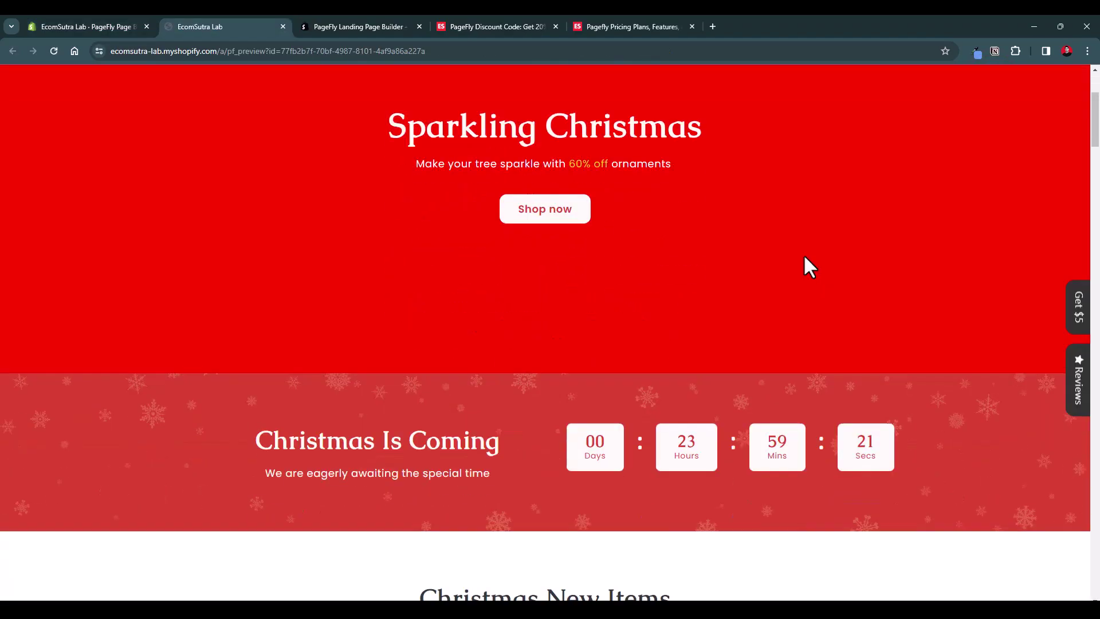
scroll(805, 256, "up", 20)
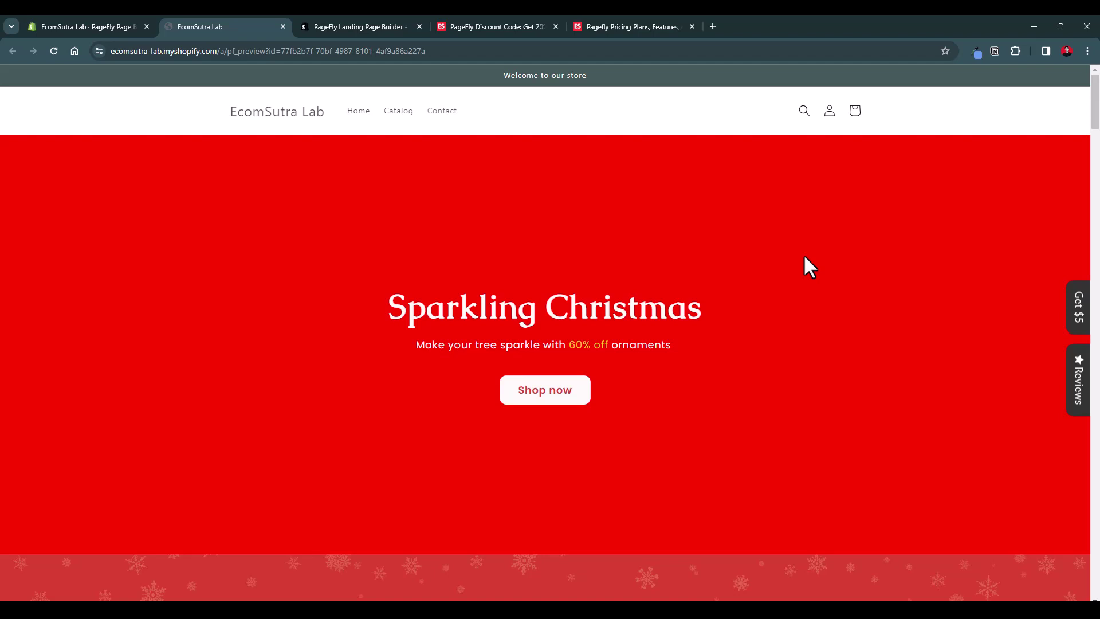
left_click(57, 25)
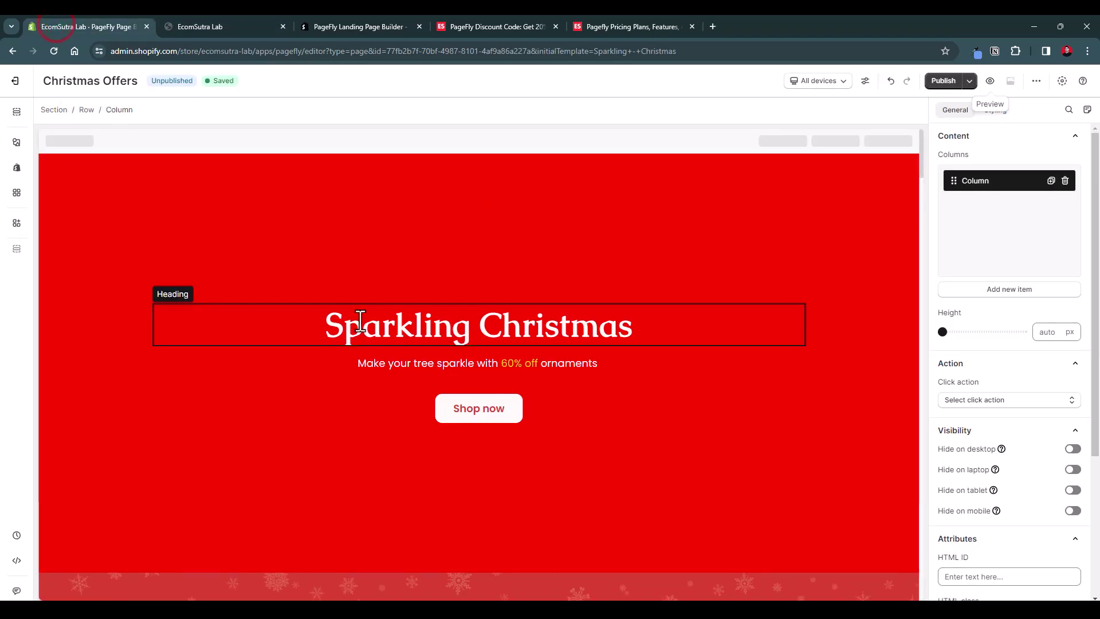